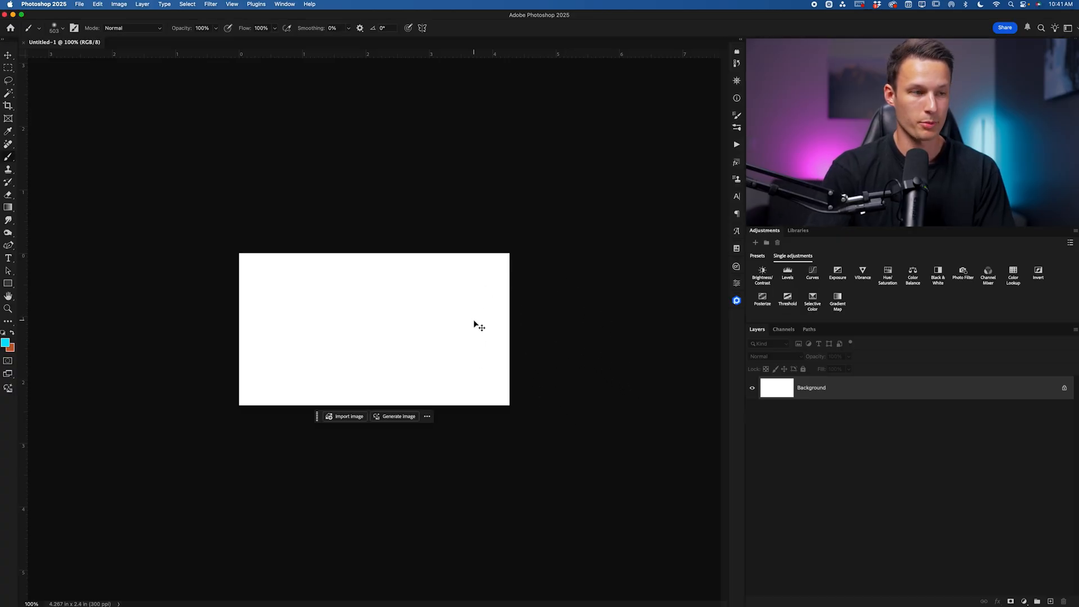
Place Background.jpg, Subject.png and Sparkles Texture.jpg from the Glowing Thumbnail Assets folder into the document.
{"action": "key", "text": "super+0"}
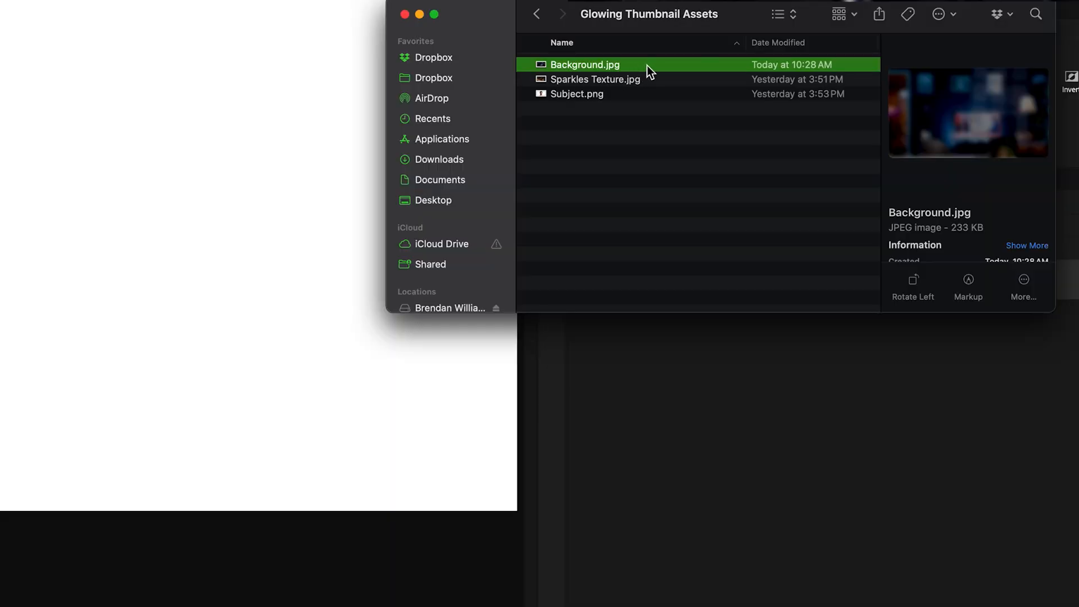
{"action": "left_click_drag", "start_coordinate": [647, 65], "coordinate": [577, 273]}
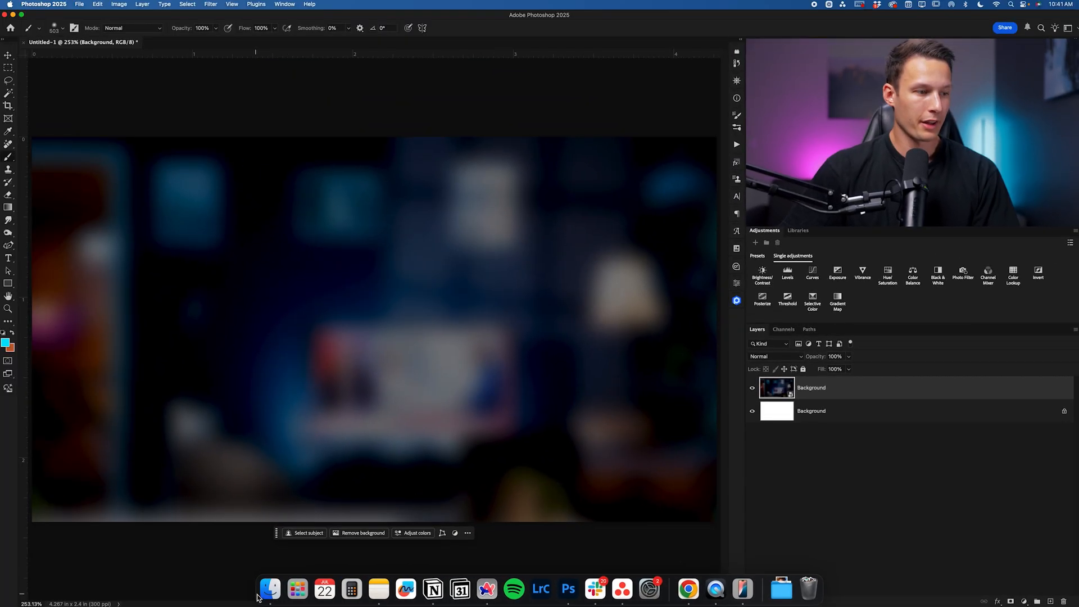
{"action": "left_click", "coordinate": [275, 587]}
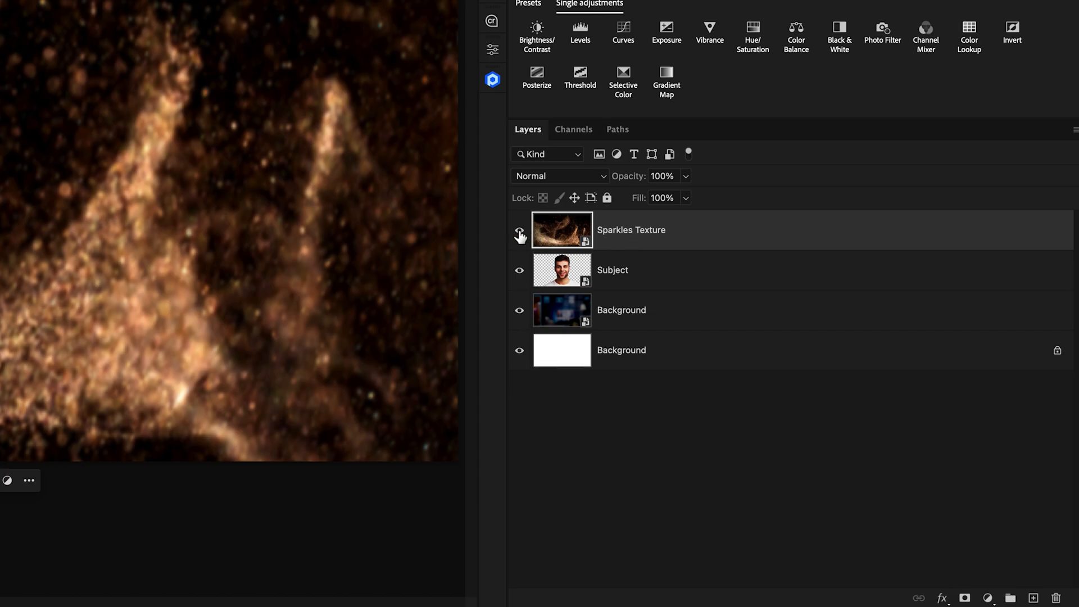
Hide the Sparkles Texture layer and move it below the Subject layer.
{"action": "left_click", "coordinate": [519, 233]}
{"action": "left_click_drag", "start_coordinate": [695, 238], "coordinate": [686, 291]}
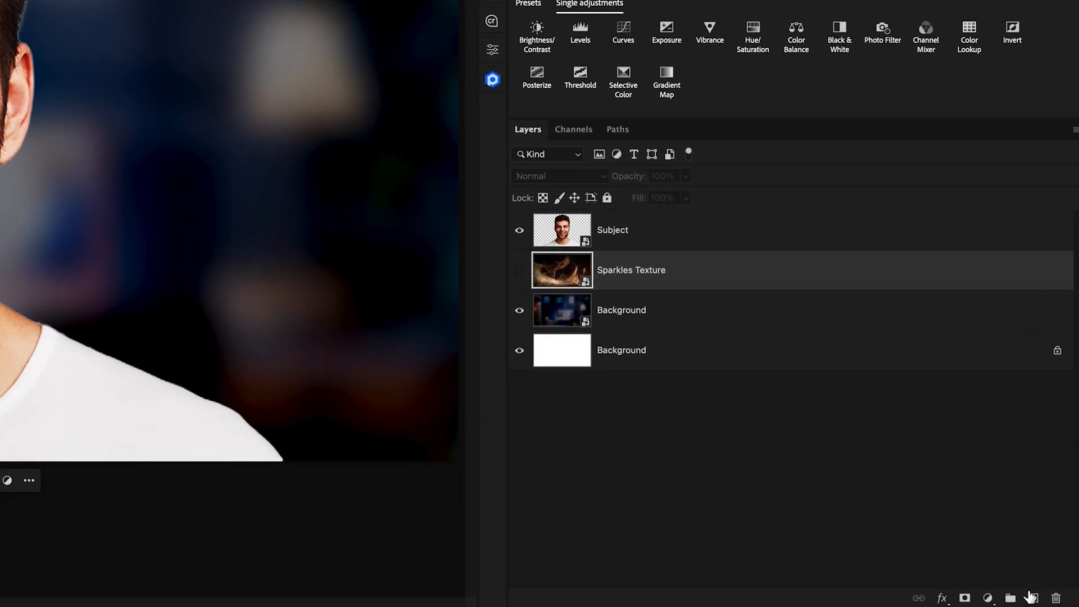
Add a blank layer below Subject and set up a radial foreground-to-transparent gradient with Dither enabled and the Smooth method.
{"action": "left_click", "coordinate": [1050, 600]}
{"action": "key", "text": "g"}
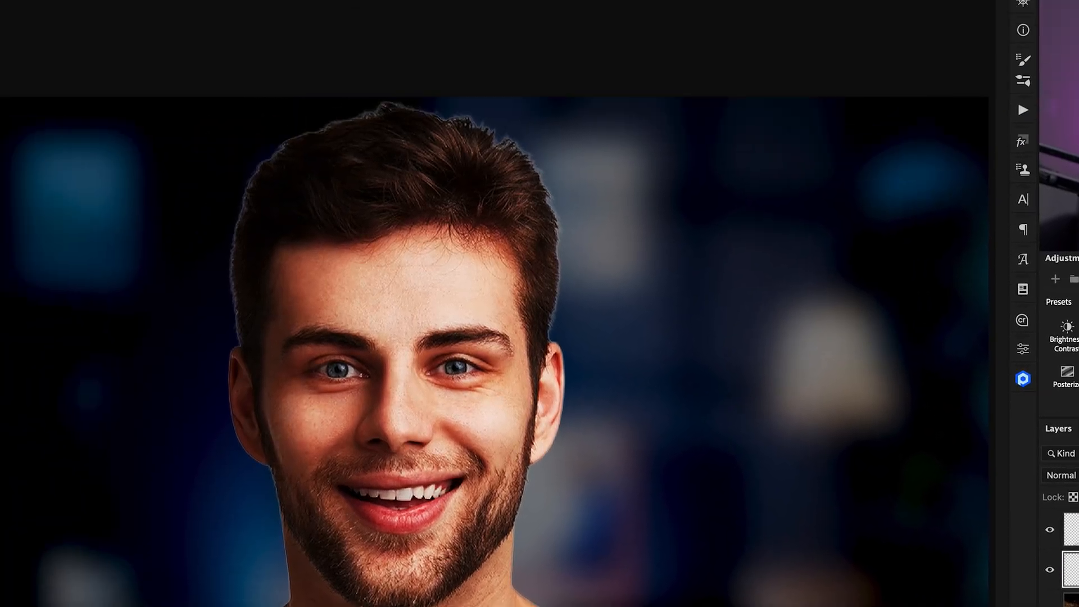
{"action": "left_click", "coordinate": [139, 50]}
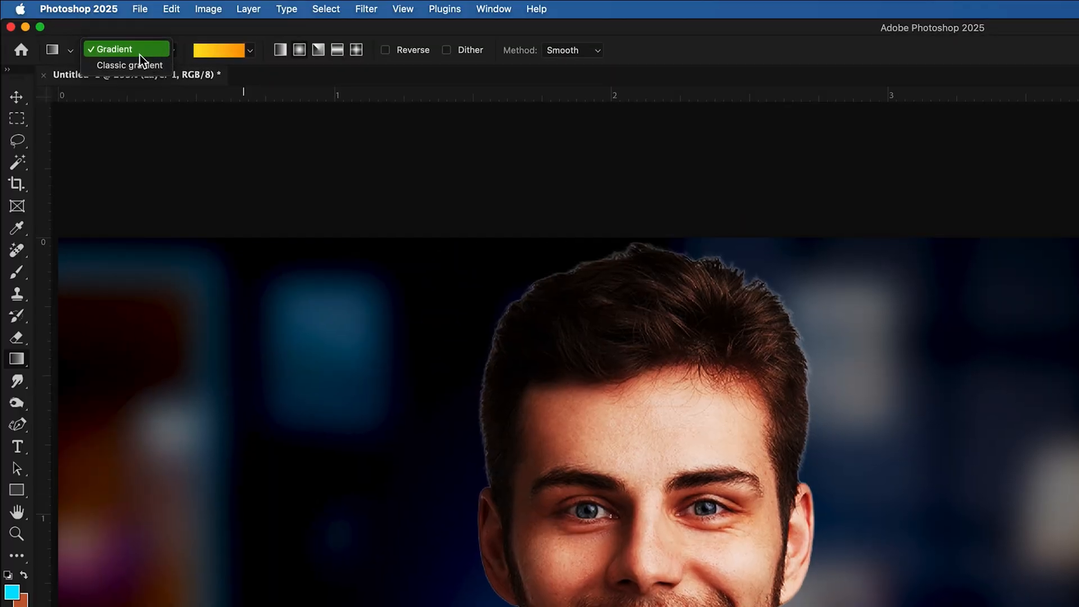
{"action": "left_click", "coordinate": [150, 53]}
{"action": "left_click", "coordinate": [249, 52]}
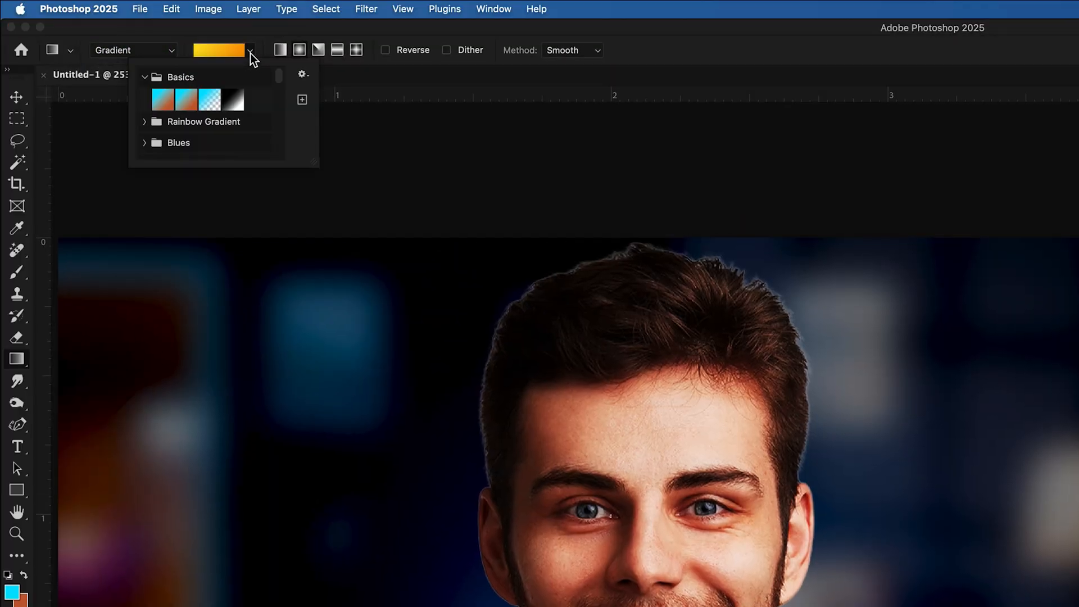
{"action": "left_click", "coordinate": [206, 105]}
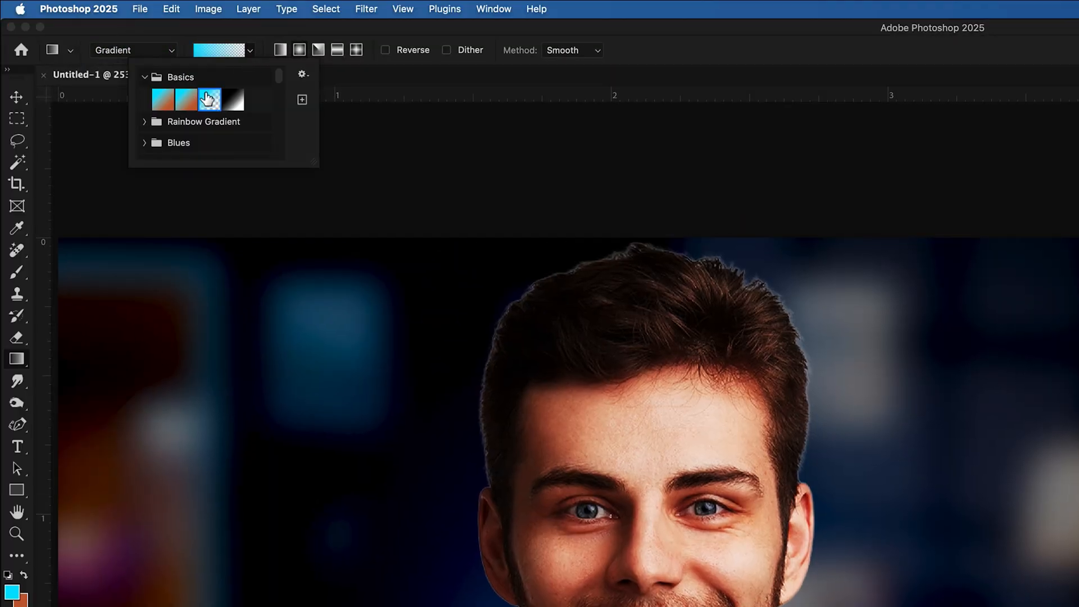
{"action": "left_click", "coordinate": [302, 52]}
{"action": "left_click", "coordinate": [469, 50]}
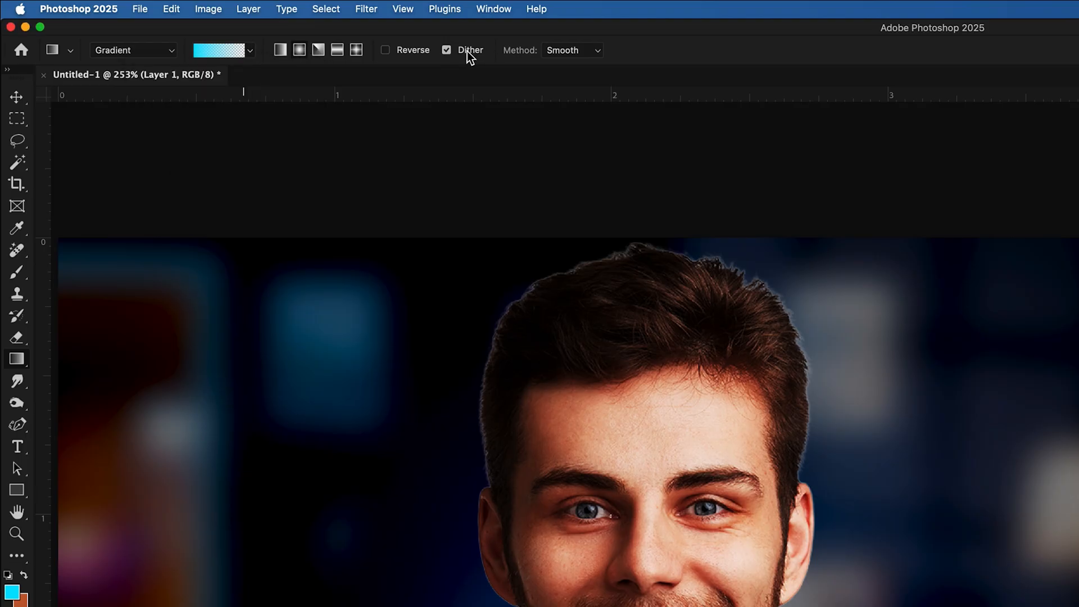
{"action": "left_click", "coordinate": [557, 52]}
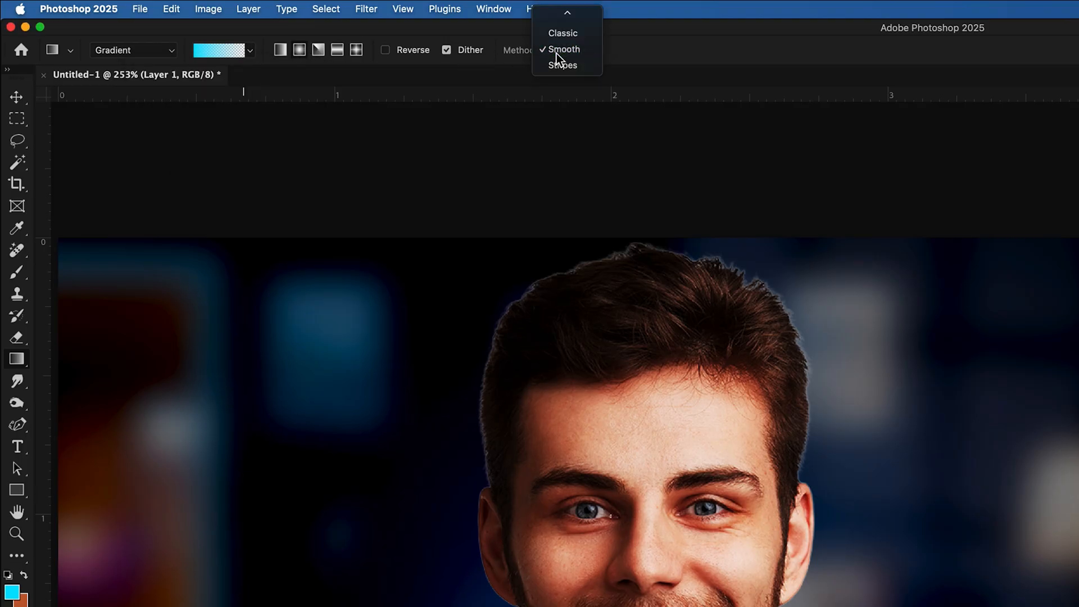
{"action": "left_click", "coordinate": [557, 53]}
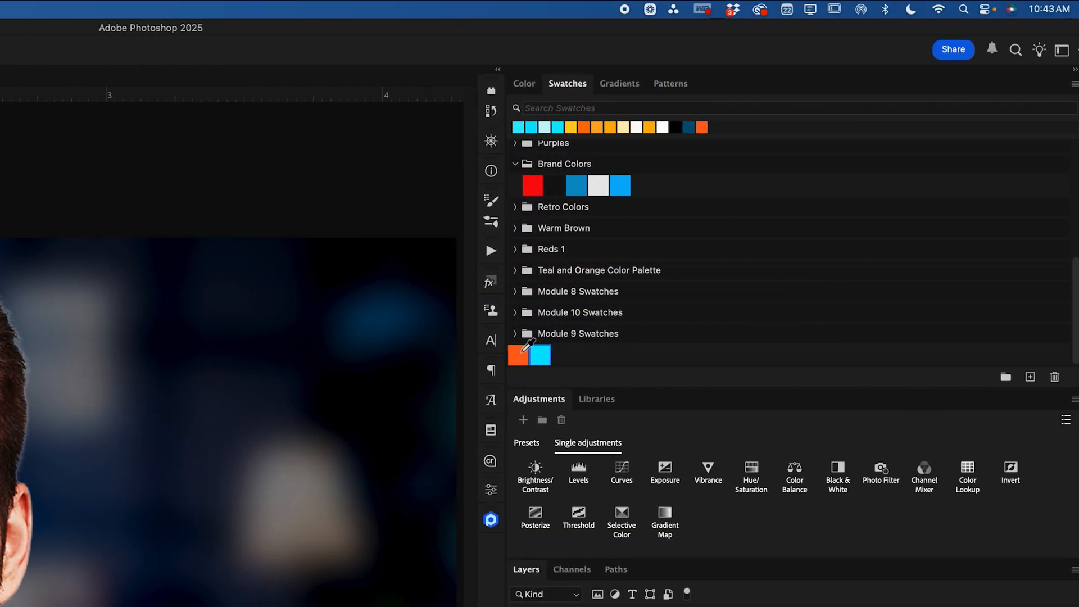
Choose the cyan swatch (05e6ff) and draw a large radial gradient centred in the background left of the subject's face.
{"action": "left_click", "coordinate": [543, 355]}
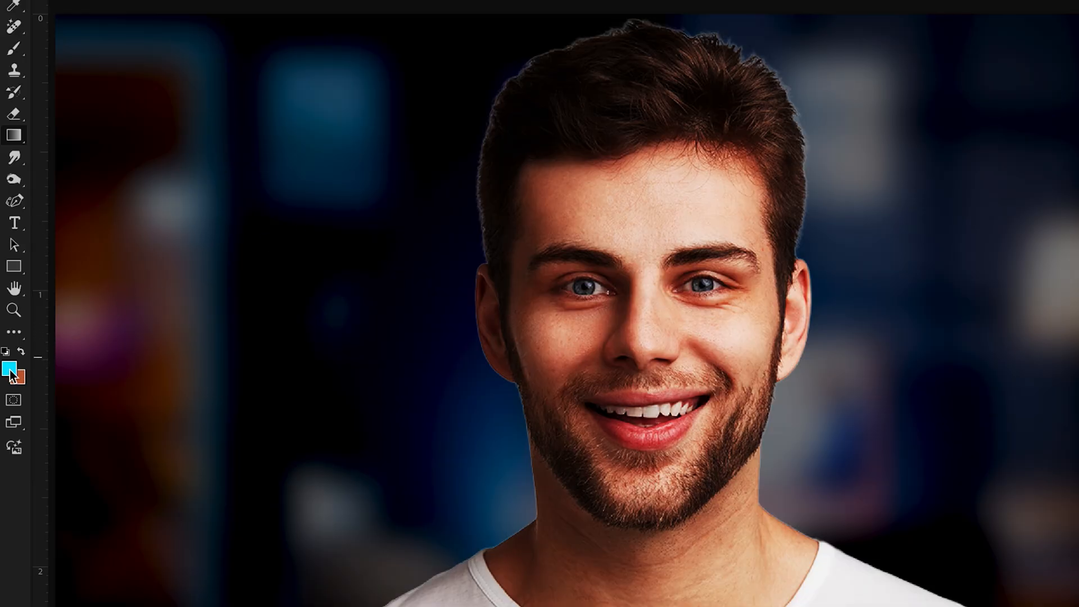
{"action": "left_click", "coordinate": [10, 370]}
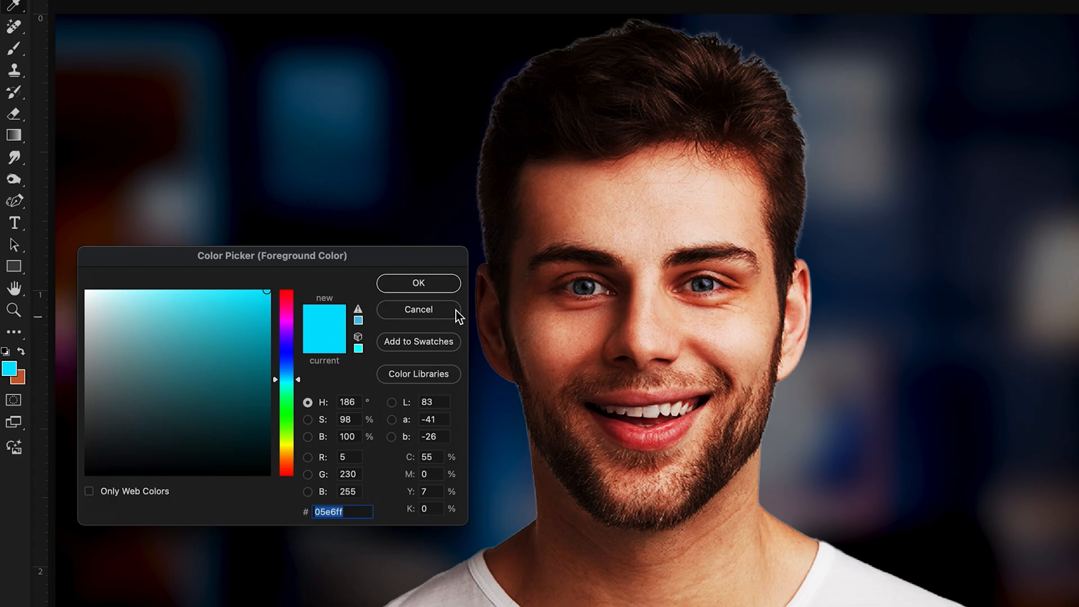
{"action": "left_click", "coordinate": [434, 312]}
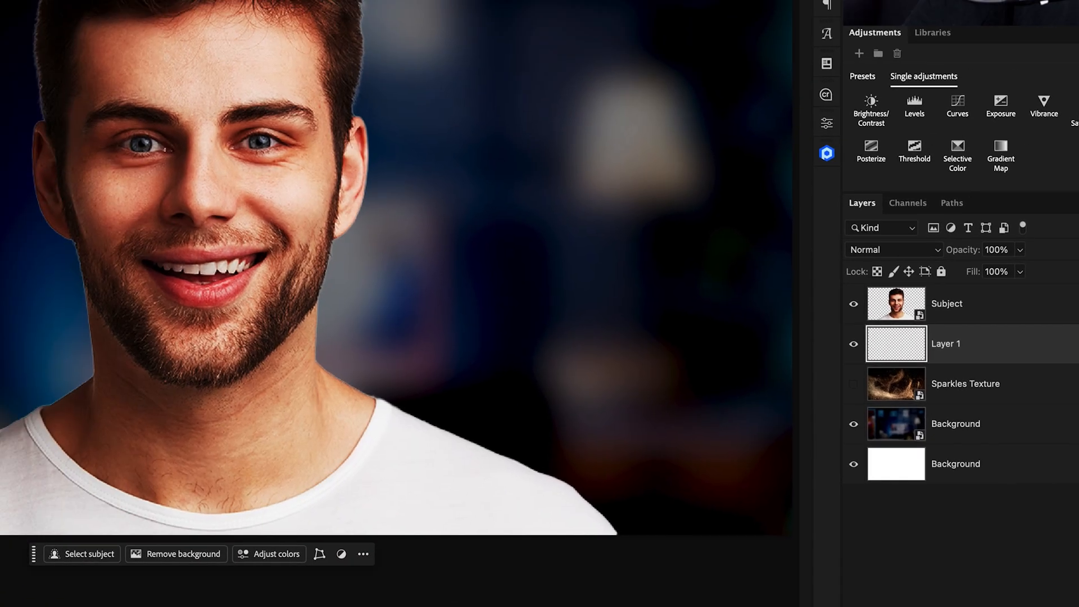
{"action": "left_click_drag", "start_coordinate": [296, 306], "coordinate": [750, 590]}
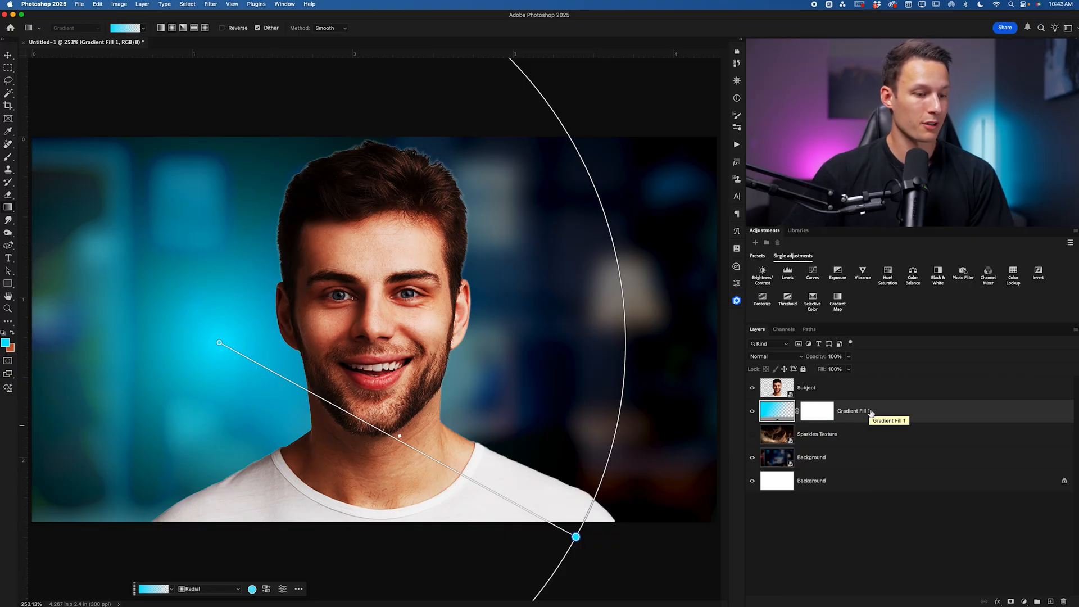
{"action": "key", "text": "super+minus"}
{"action": "left_click_drag", "start_coordinate": [534, 496], "coordinate": [635, 522]}
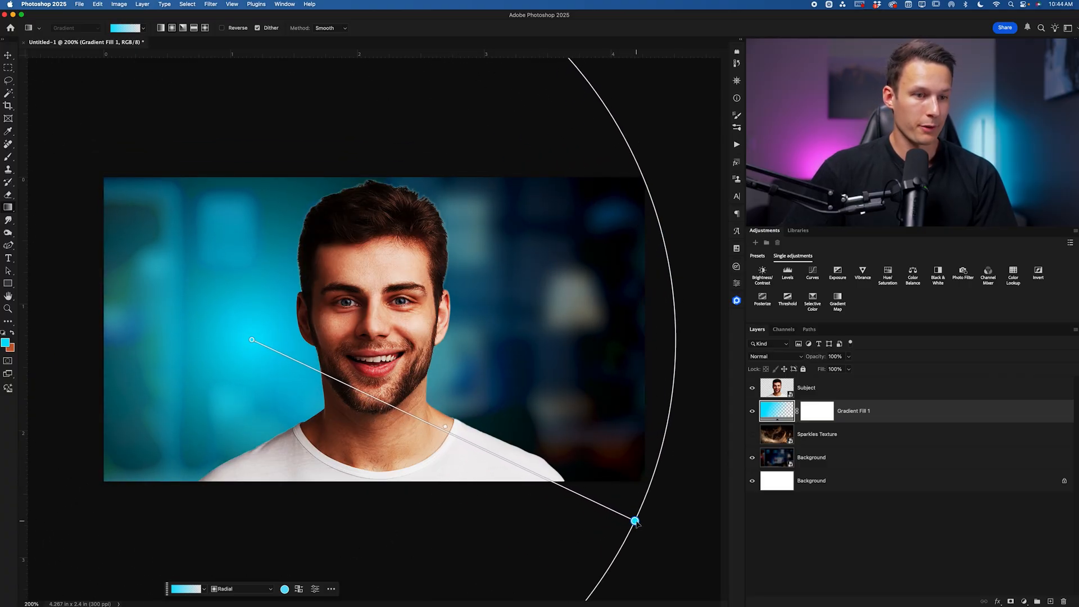
Add a blank layer above the cyan gradient and load an orange foreground-to-transparent gradient.
{"action": "left_click", "coordinate": [998, 531]}
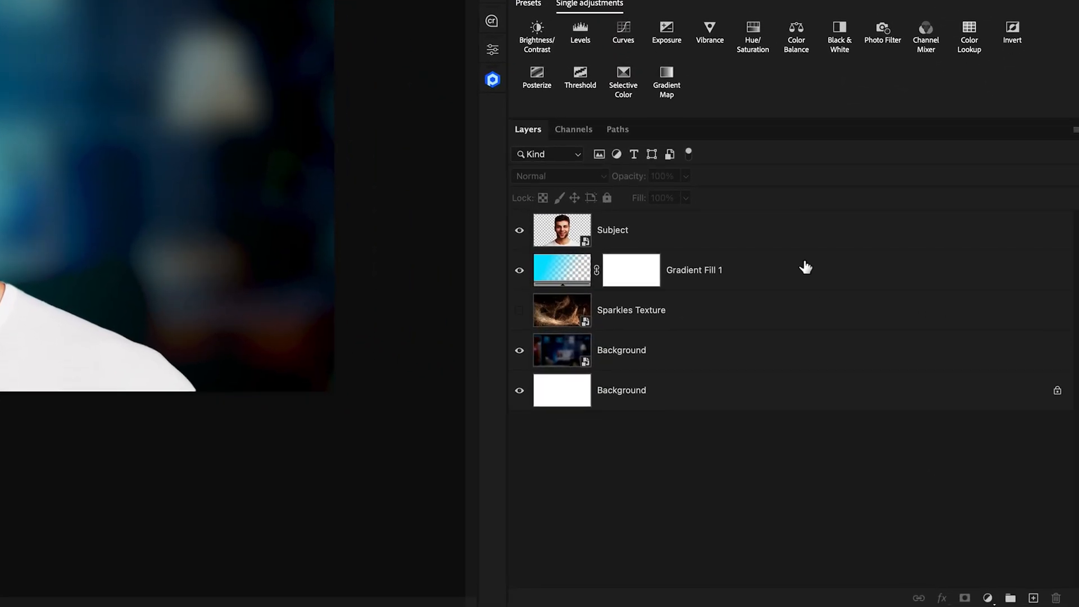
{"action": "left_click", "coordinate": [807, 270]}
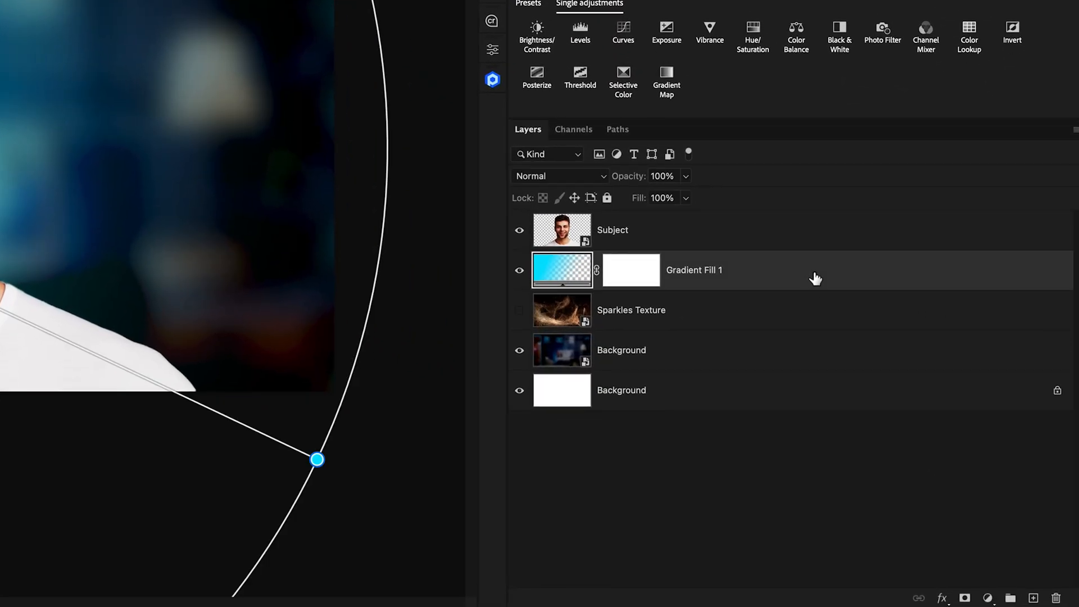
{"action": "left_click", "coordinate": [1033, 597]}
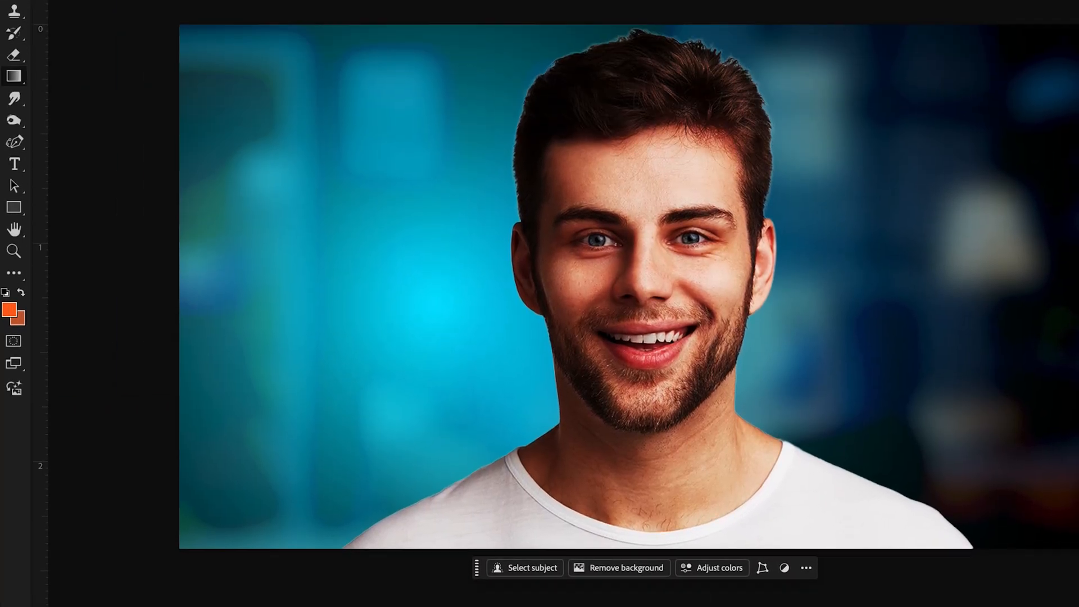
{"action": "left_click", "coordinate": [247, 49]}
{"action": "left_click", "coordinate": [208, 98]}
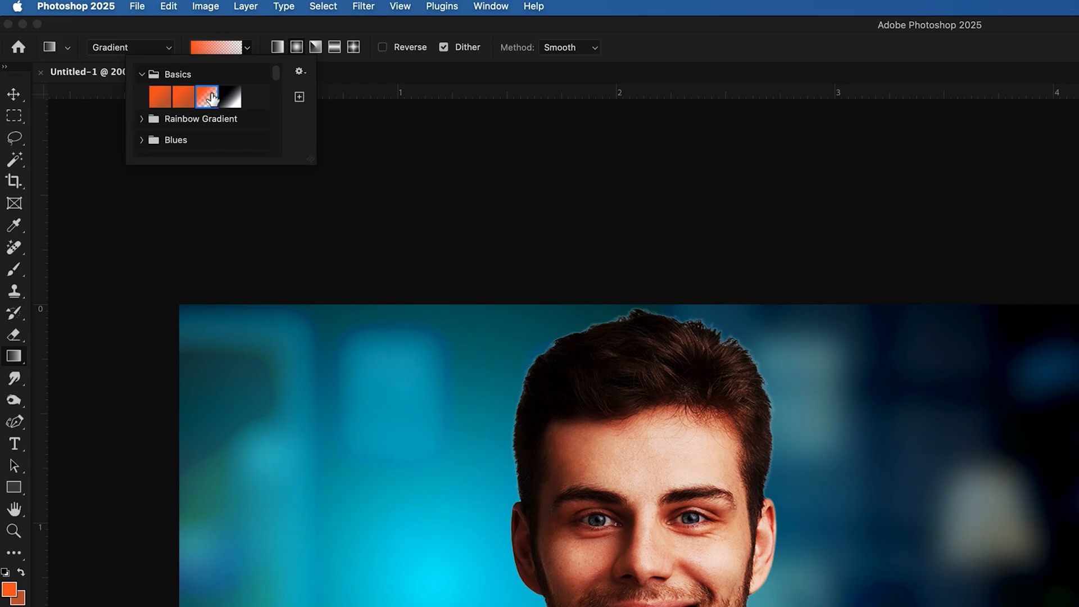
Draw a large orange radial gradient right of the subject, moving its centre inward and enlarging its radius.
{"action": "left_click_drag", "start_coordinate": [1051, 539], "coordinate": [373, 573]}
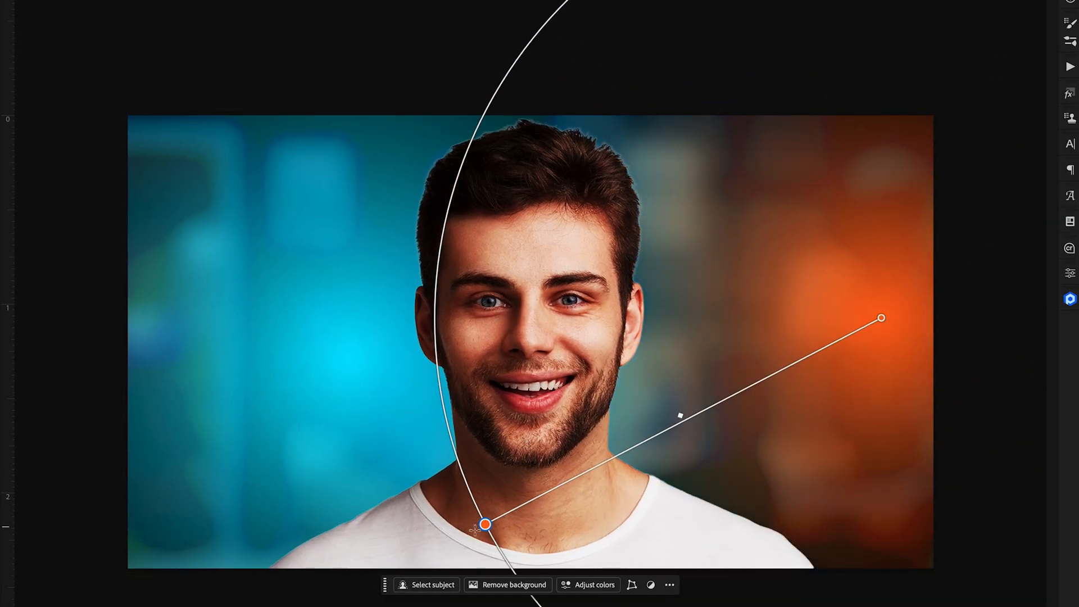
{"action": "left_click_drag", "start_coordinate": [882, 320], "coordinate": [789, 350]}
{"action": "left_click_drag", "start_coordinate": [282, 603], "coordinate": [243, 606]}
Preview the Linear Dodge (Add) blend mode on the orange gradient layer without applying it.
{"action": "key", "text": "v"}
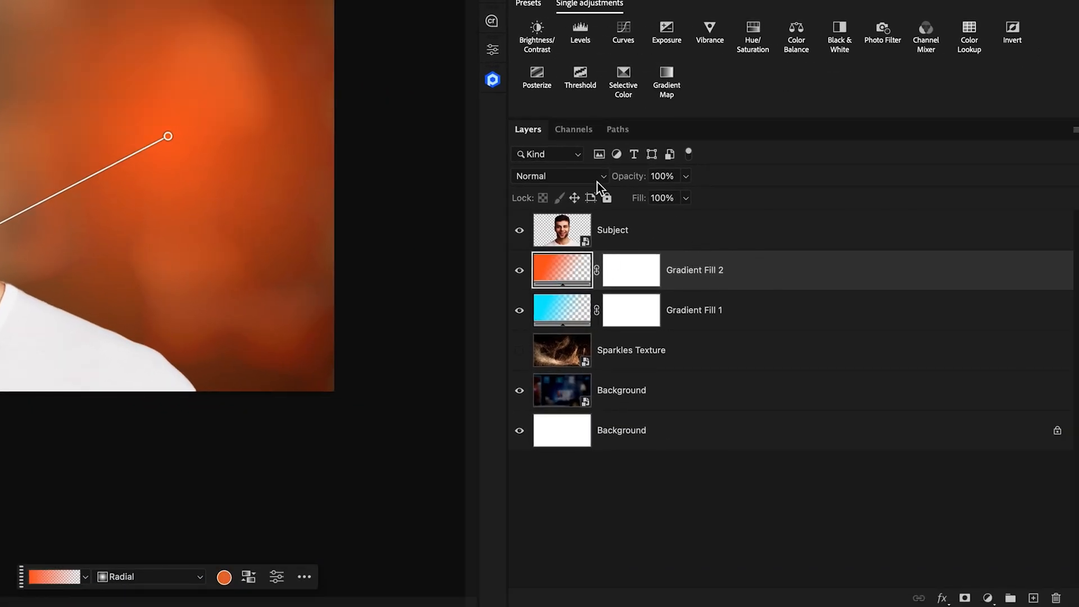
{"action": "left_click", "coordinate": [572, 179]}
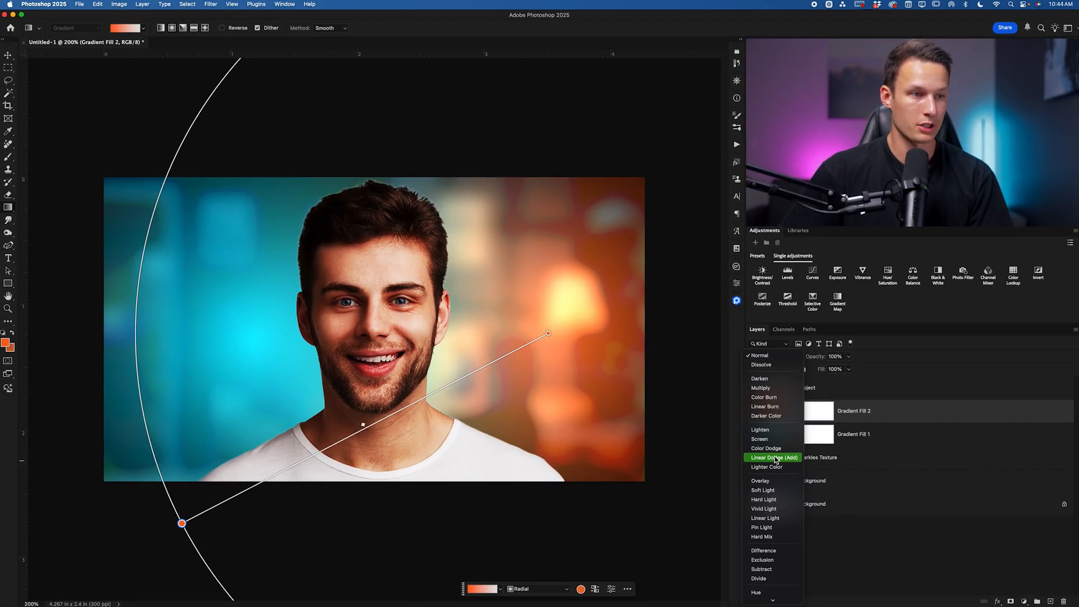
{"action": "key", "text": "Escape"}
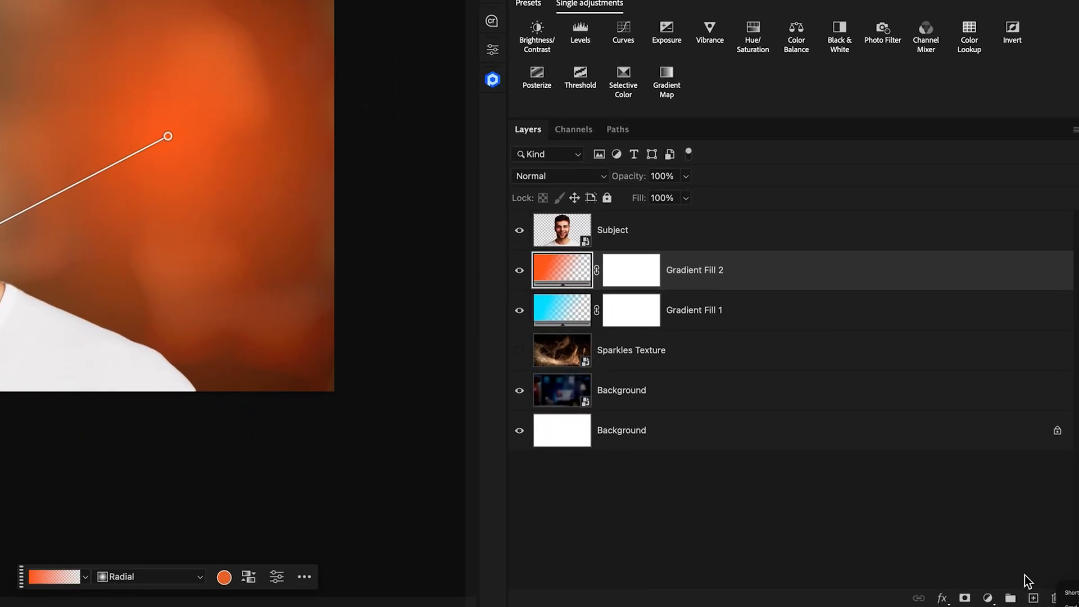
Add a blank layer above the orange gradient and name it Blue Bright Glow.
{"action": "left_click", "coordinate": [1046, 601]}
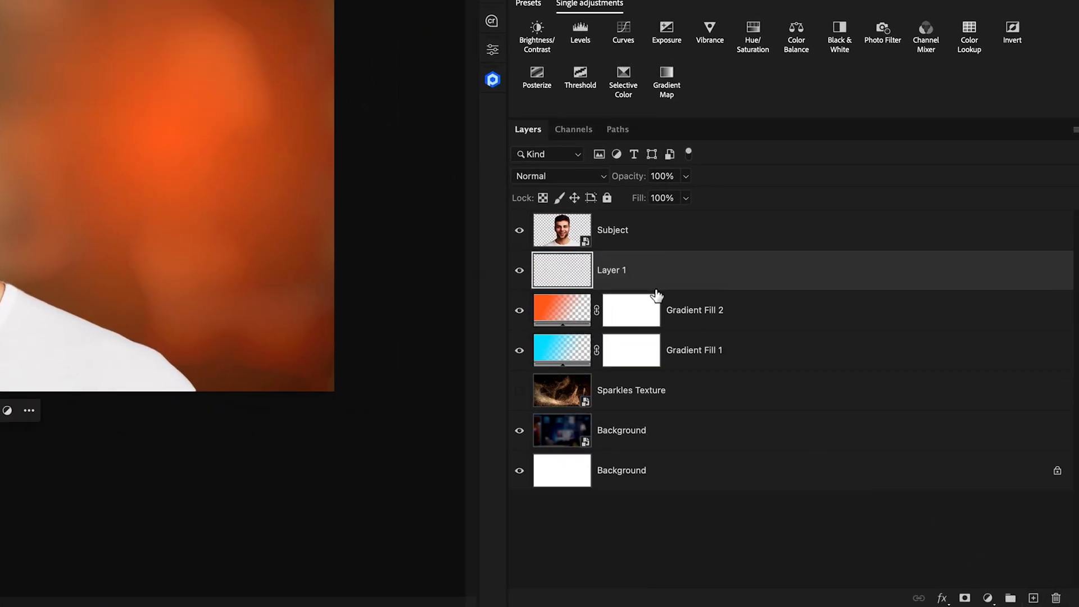
{"action": "double_click", "coordinate": [617, 271]}
{"action": "type", "text": "Blue Bright Glow"}
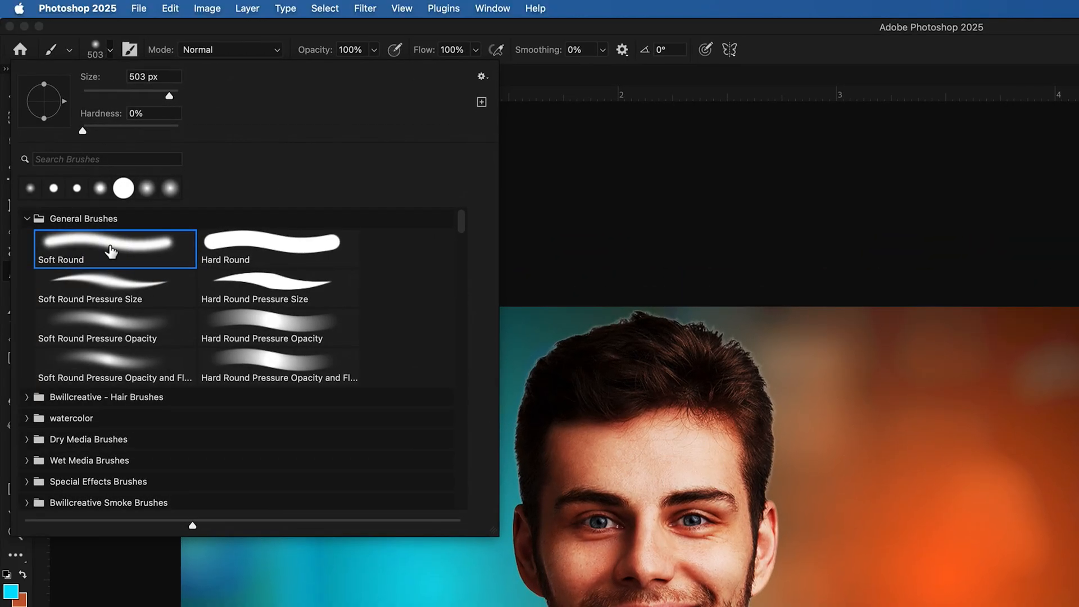
Paint a cyan glow over the image's upper-left corner with a reduced-size Soft Round brush at 0% hardness.
{"action": "left_click", "coordinate": [112, 252]}
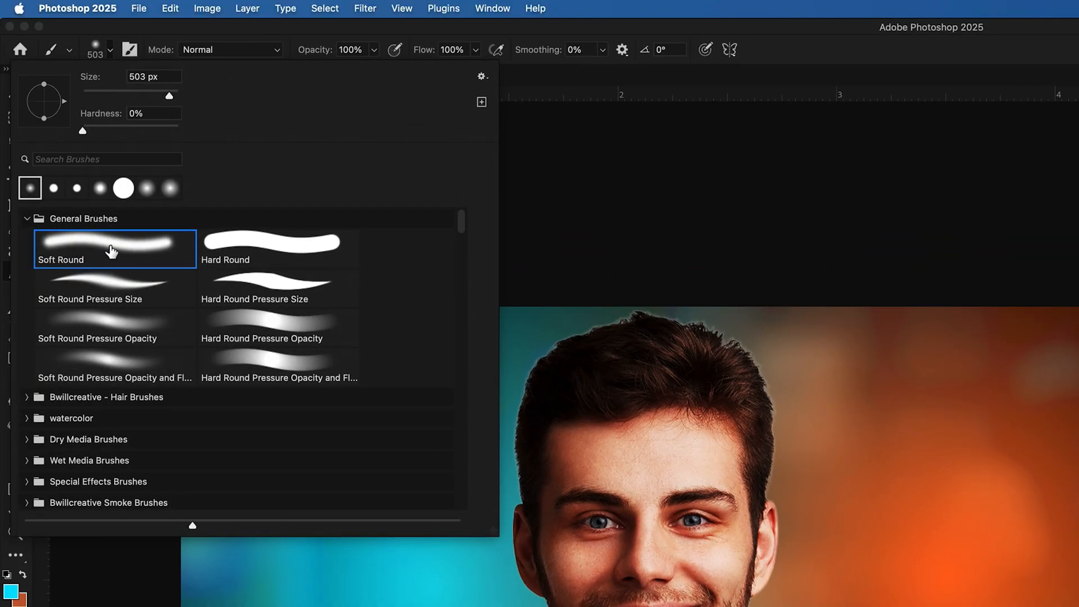
{"action": "left_click", "coordinate": [97, 49]}
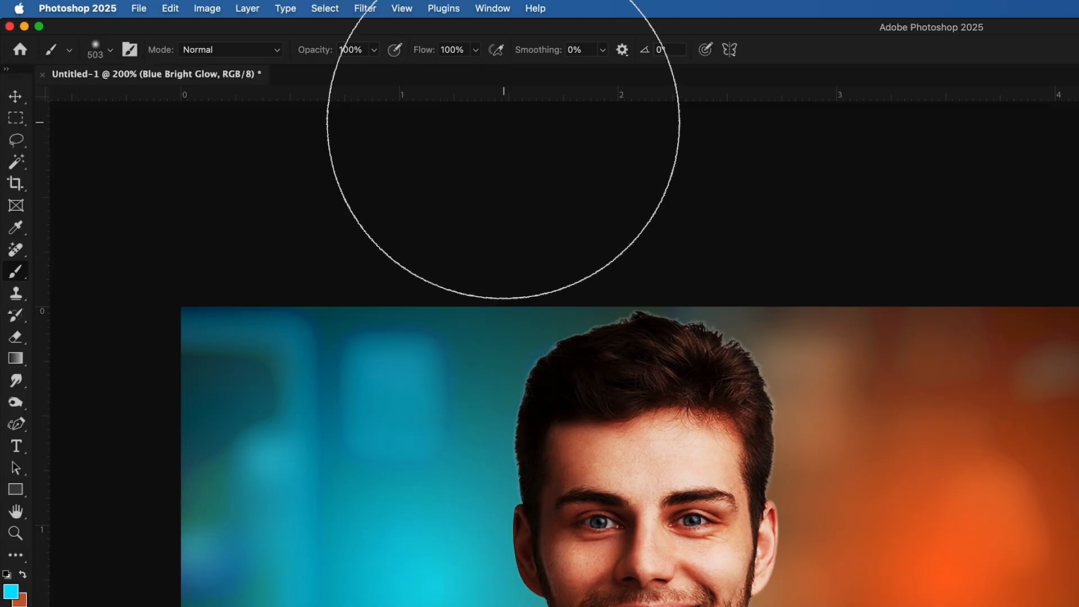
{"action": "key", "text": "bracketleft"}
{"action": "key", "text": "bracketleft"}
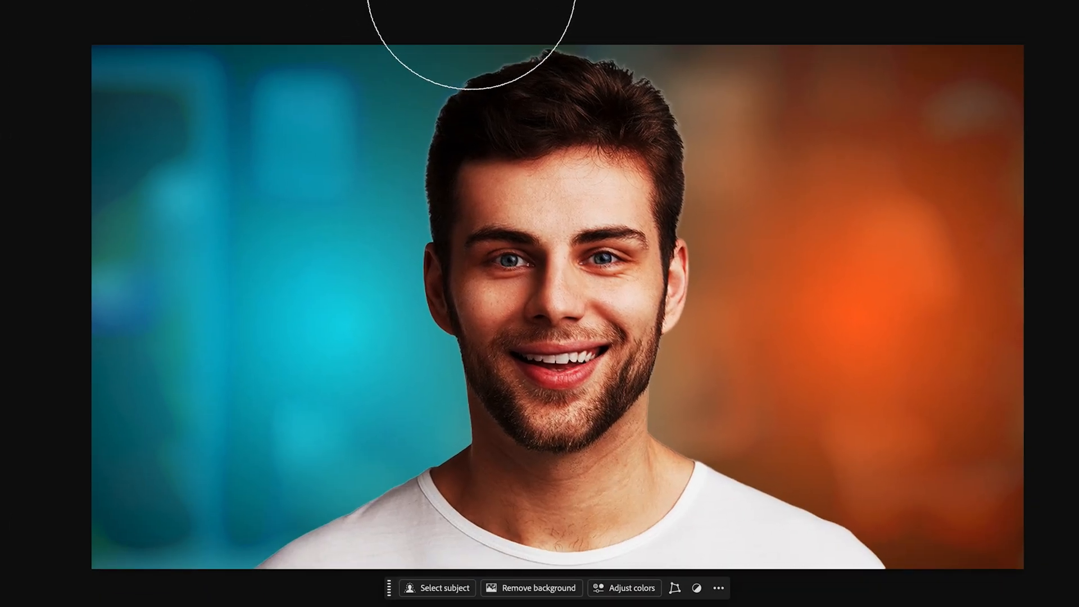
{"action": "mouse_move", "coordinate": [472, 0]}
{"action": "left_mouse_down"}
{"action": "mouse_move", "coordinate": [91, 5]}
{"action": "mouse_move", "coordinate": [75, 31]}
{"action": "mouse_move", "coordinate": [0, 514]}
{"action": "left_mouse_up"}
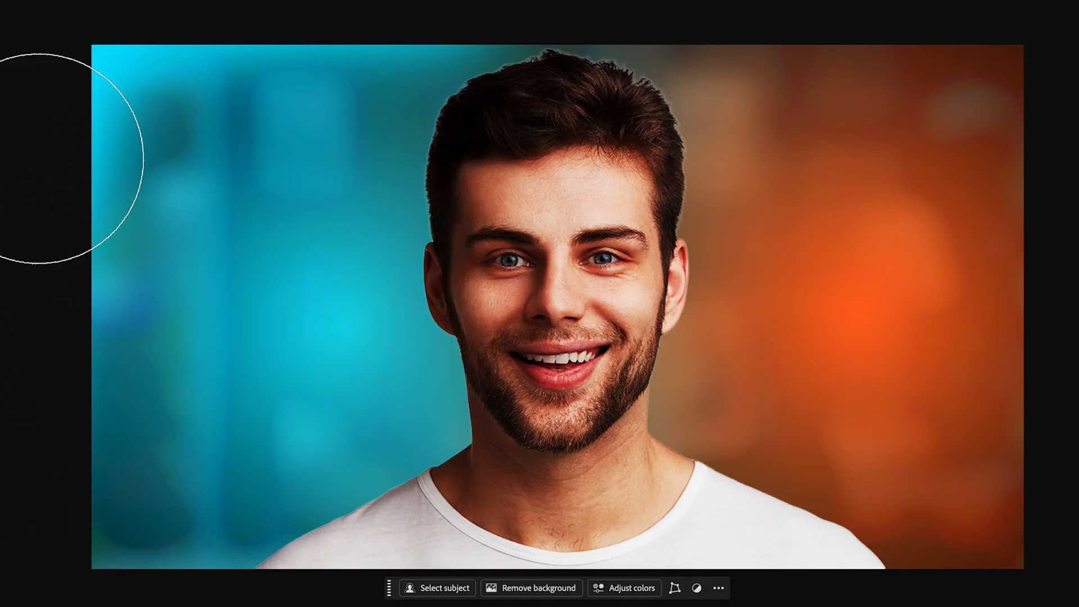
{"action": "left_click", "coordinate": [41, 155]}
{"action": "left_click", "coordinate": [219, 0]}
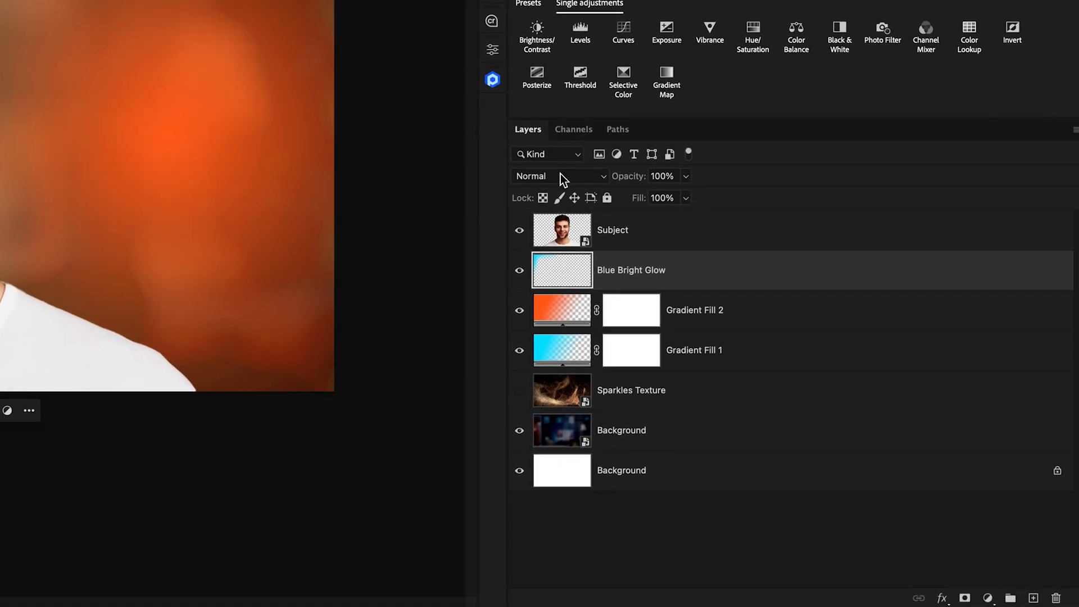
Set the Blue Bright Glow layer to Linear Dodge (Add) and brush more cyan along the image's left edge at 600 px.
{"action": "left_click", "coordinate": [560, 177]}
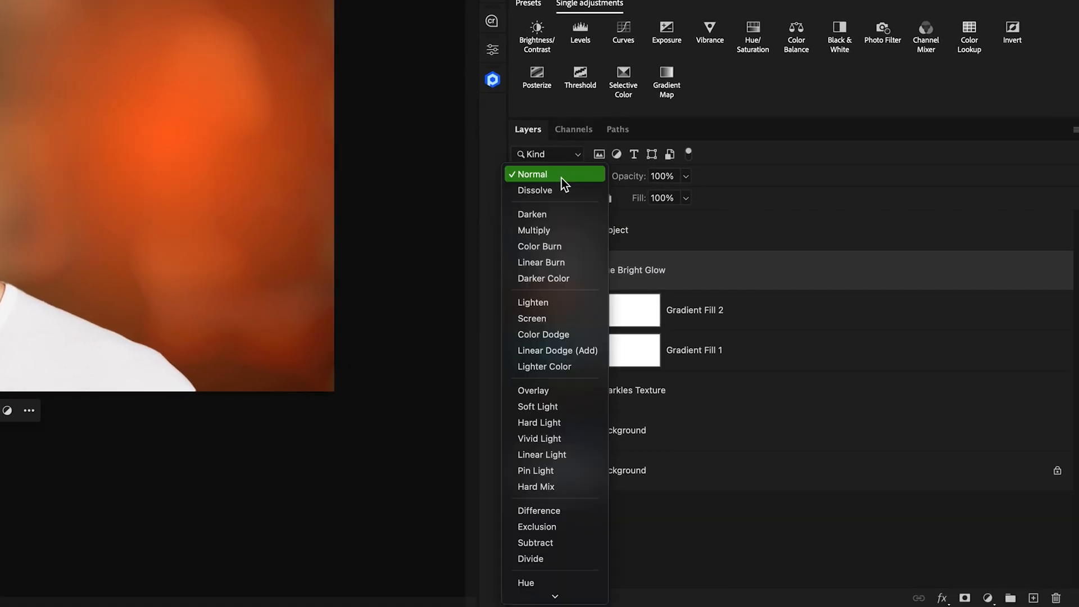
{"action": "left_click", "coordinate": [575, 351]}
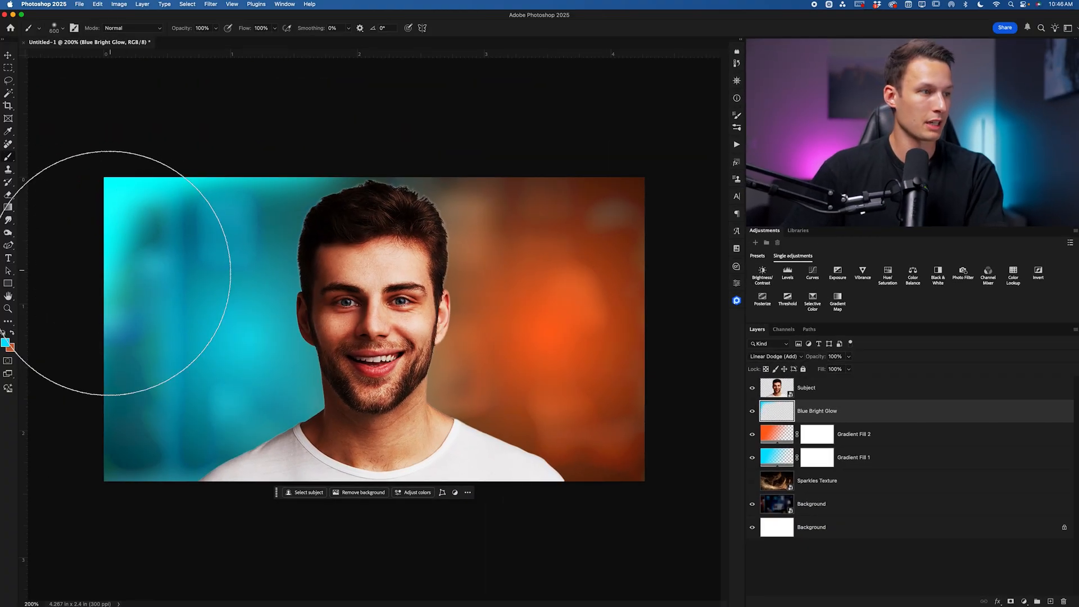
{"action": "mouse_move", "coordinate": [93, 284]}
{"action": "left_mouse_down"}
{"action": "mouse_move", "coordinate": [58, 418]}
{"action": "mouse_move", "coordinate": [68, 450]}
{"action": "mouse_move", "coordinate": [133, 252]}
{"action": "mouse_move", "coordinate": [193, 125]}
{"action": "mouse_move", "coordinate": [229, 101]}
{"action": "mouse_move", "coordinate": [136, 119]}
{"action": "mouse_move", "coordinate": [173, 184]}
{"action": "mouse_move", "coordinate": [106, 120]}
{"action": "left_mouse_up"}
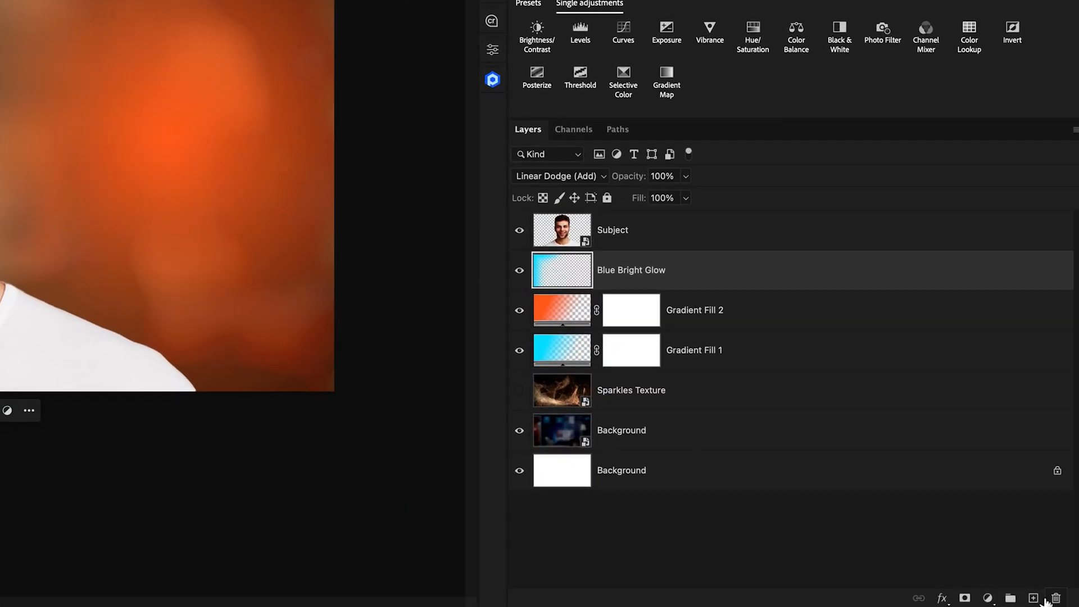
Add a layer named Orange Bright Glow above Blue Bright Glow and brush orange over the image's upper-right corner.
{"action": "left_click", "coordinate": [1034, 598]}
{"action": "double_click", "coordinate": [618, 271]}
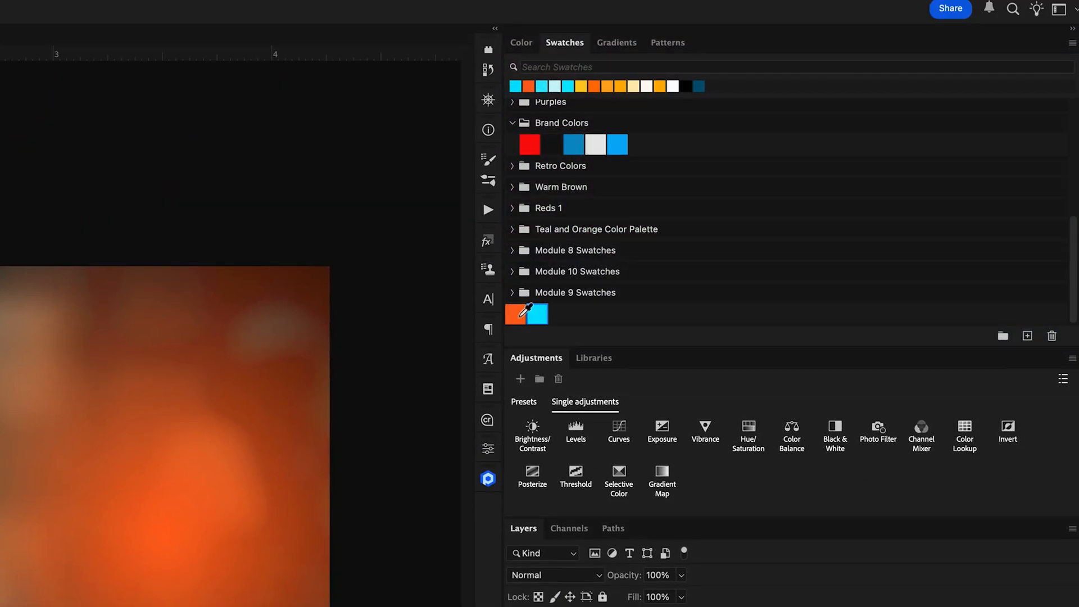
{"action": "left_click", "coordinate": [516, 317]}
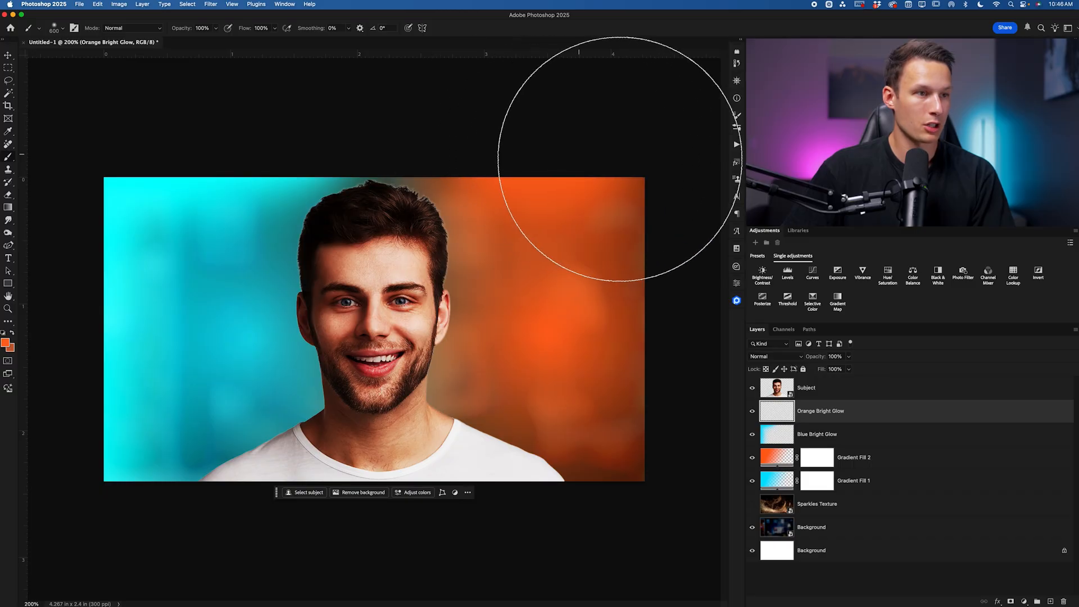
{"action": "mouse_move", "coordinate": [620, 159]}
{"action": "left_mouse_down"}
{"action": "mouse_move", "coordinate": [698, 325]}
{"action": "mouse_move", "coordinate": [650, 132]}
{"action": "left_mouse_up"}
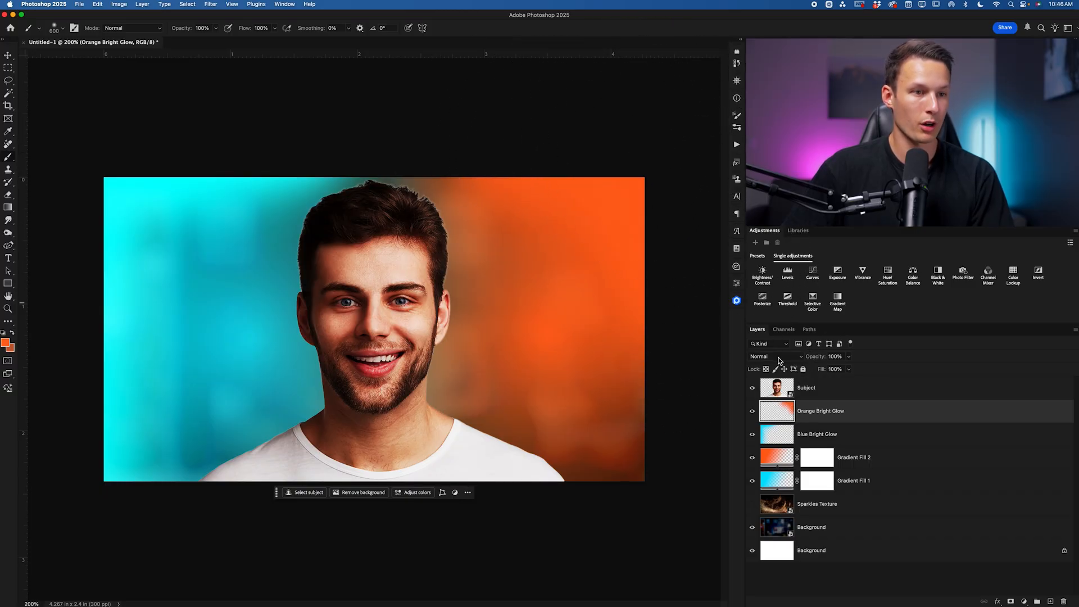
Set the Orange Bright Glow layer's blend mode to Linear Dodge (Add) and keep that layer selected.
{"action": "left_click", "coordinate": [773, 357]}
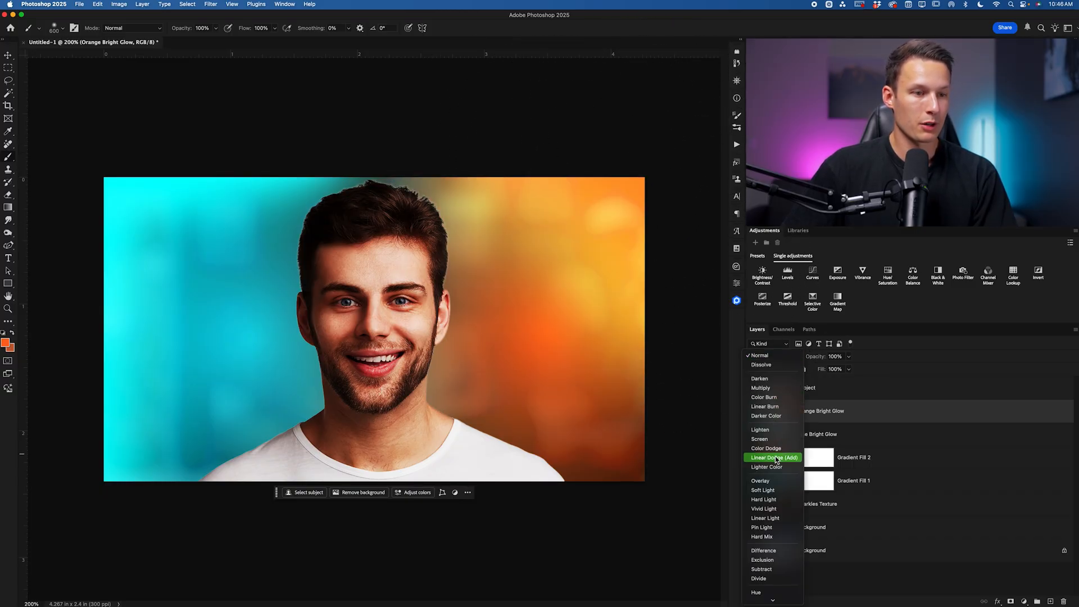
{"action": "left_click", "coordinate": [777, 457]}
{"action": "left_click", "coordinate": [781, 457]}
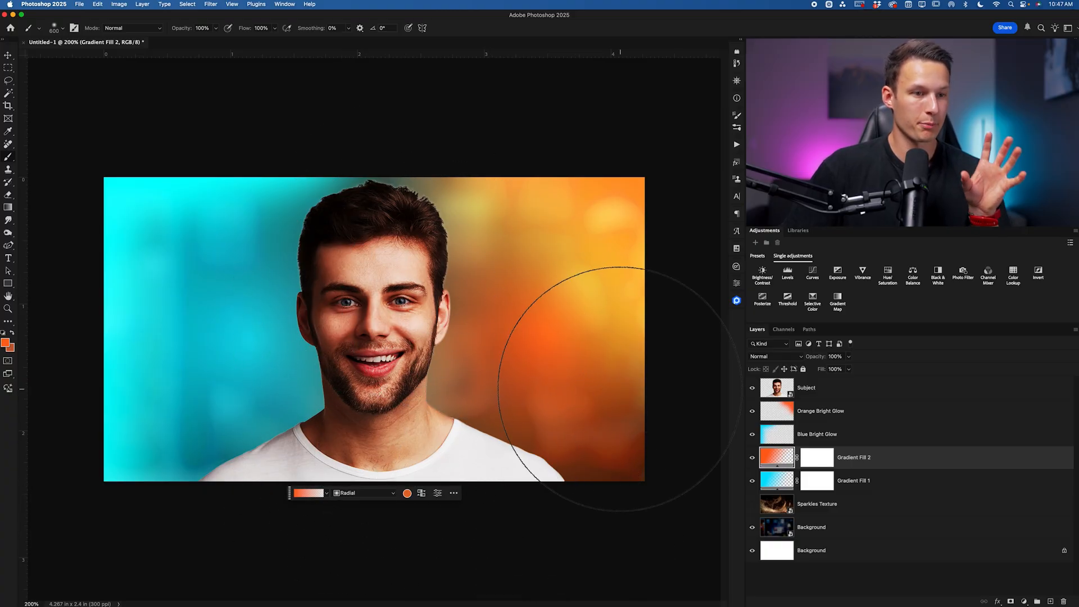
{"action": "left_click", "coordinate": [884, 409]}
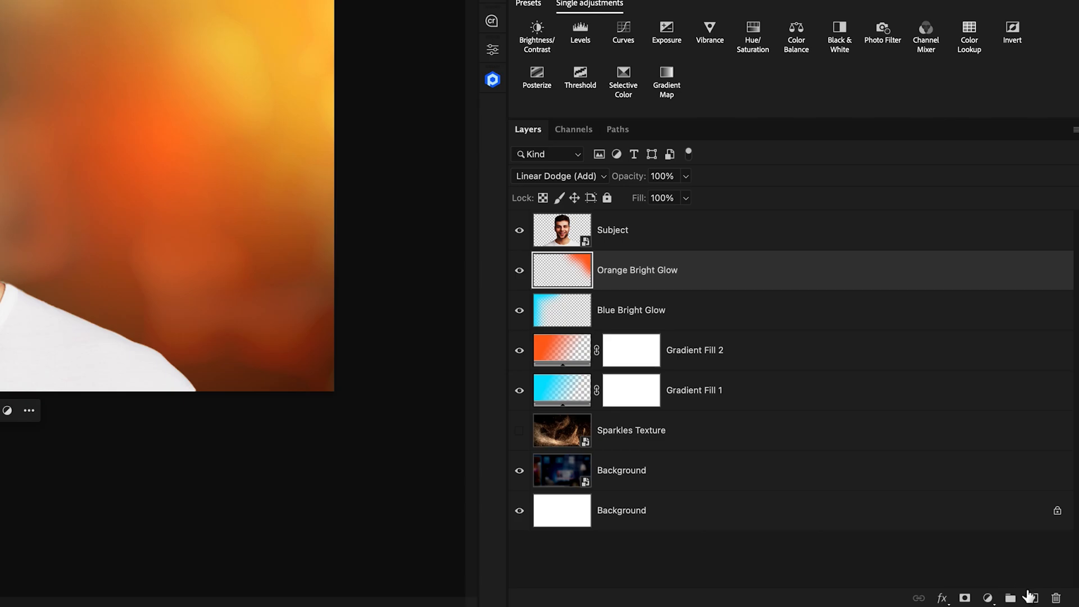
Add a blank layer above Orange Bright Glow and name it White Subject Glow.
{"action": "left_click", "coordinate": [1032, 597]}
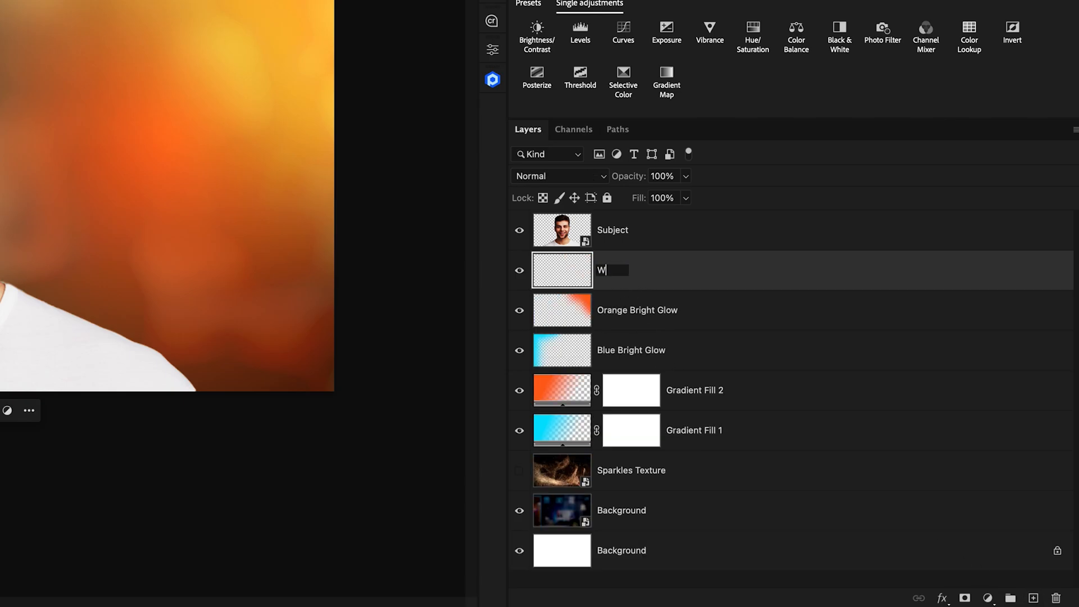
{"action": "type", "text": "White Subject Glow"}
{"action": "key", "text": "Return"}
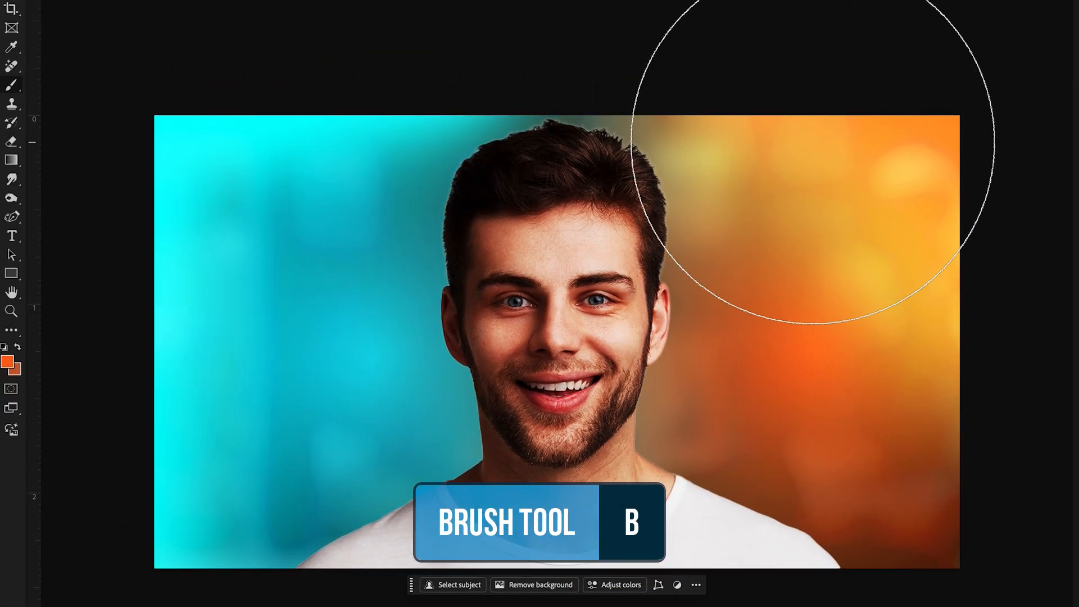
Paint a soft white glow around the subject's shoulders, neck and head on the White Subject Glow layer.
{"action": "left_click", "coordinate": [9, 363]}
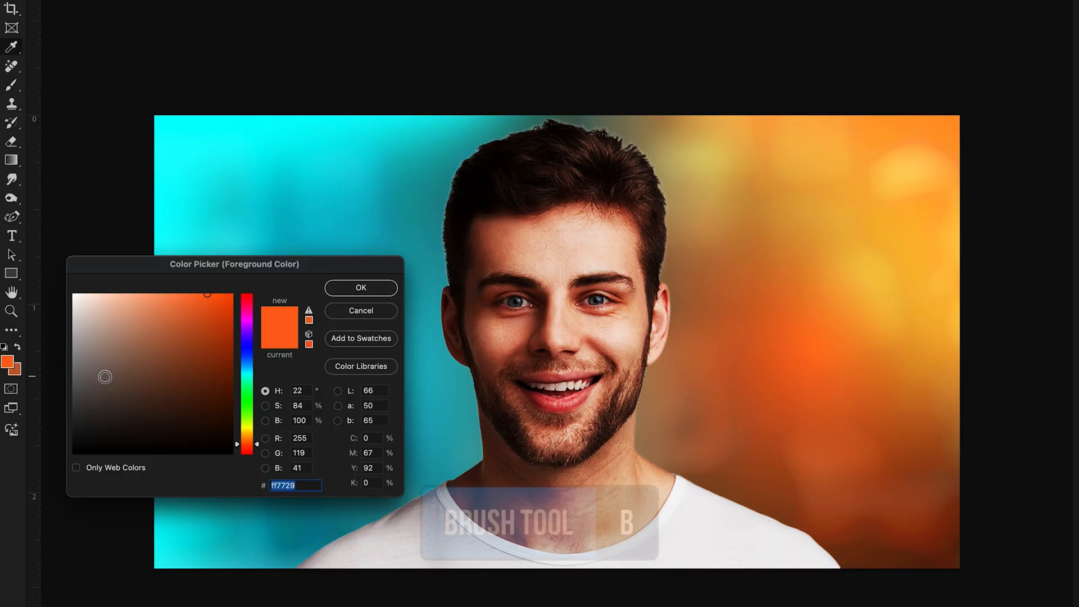
{"action": "left_click_drag", "start_coordinate": [103, 374], "coordinate": [65, 276]}
{"action": "left_click", "coordinate": [360, 288]}
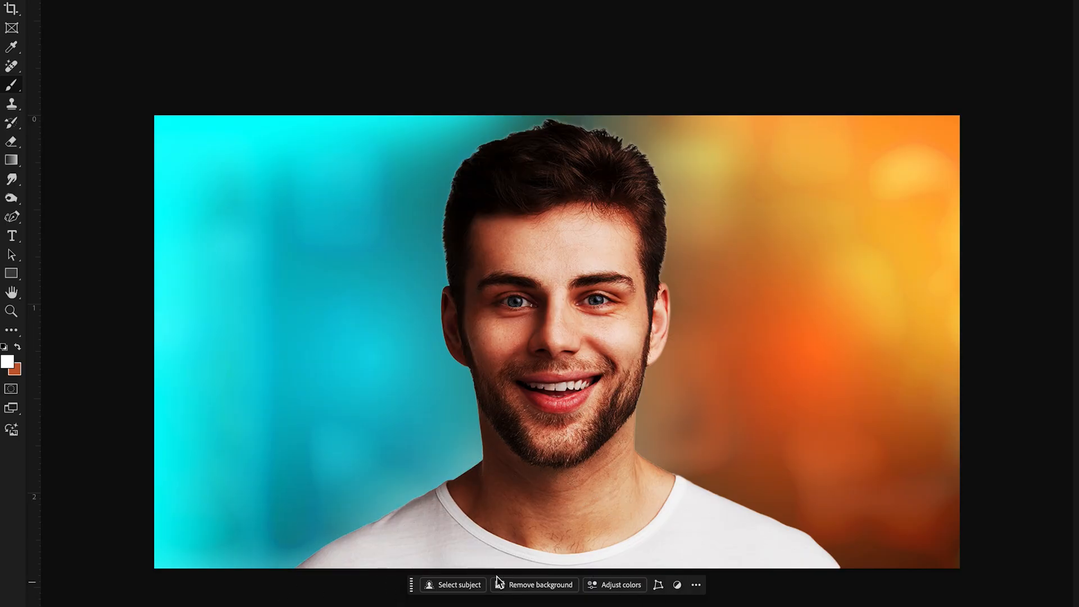
{"action": "mouse_move", "coordinate": [514, 526]}
{"action": "left_mouse_down"}
{"action": "mouse_move", "coordinate": [517, 592]}
{"action": "mouse_move", "coordinate": [577, 584]}
{"action": "mouse_move", "coordinate": [750, 606]}
{"action": "left_mouse_up"}
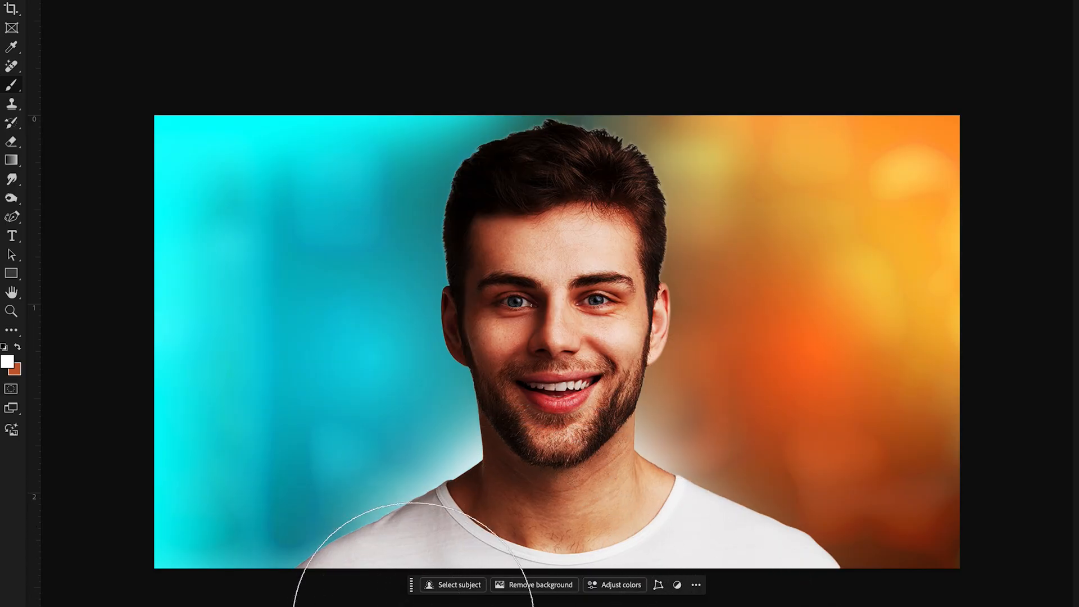
{"action": "left_click", "coordinate": [580, 416]}
{"action": "key", "text": "bracketleft"}
{"action": "key", "text": "bracketleft"}
{"action": "key", "text": "bracketleft"}
{"action": "key", "text": "bracketright"}
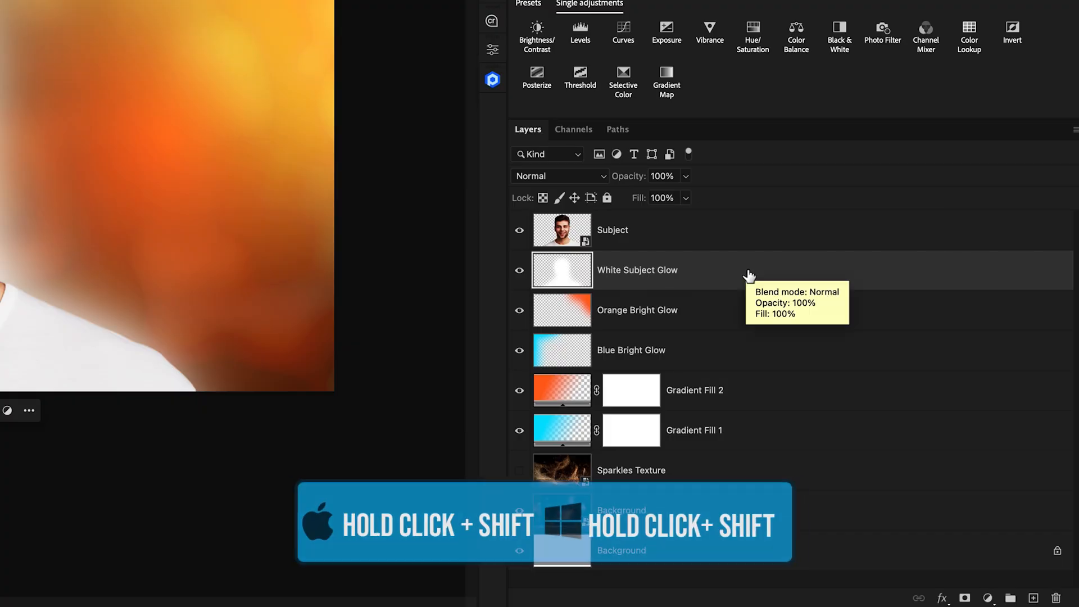
Group the layers from White Subject Glow down to Gradient Fill 1 and name the group Background Colors.
{"action": "left_click", "coordinate": [789, 437], "text": "shift"}
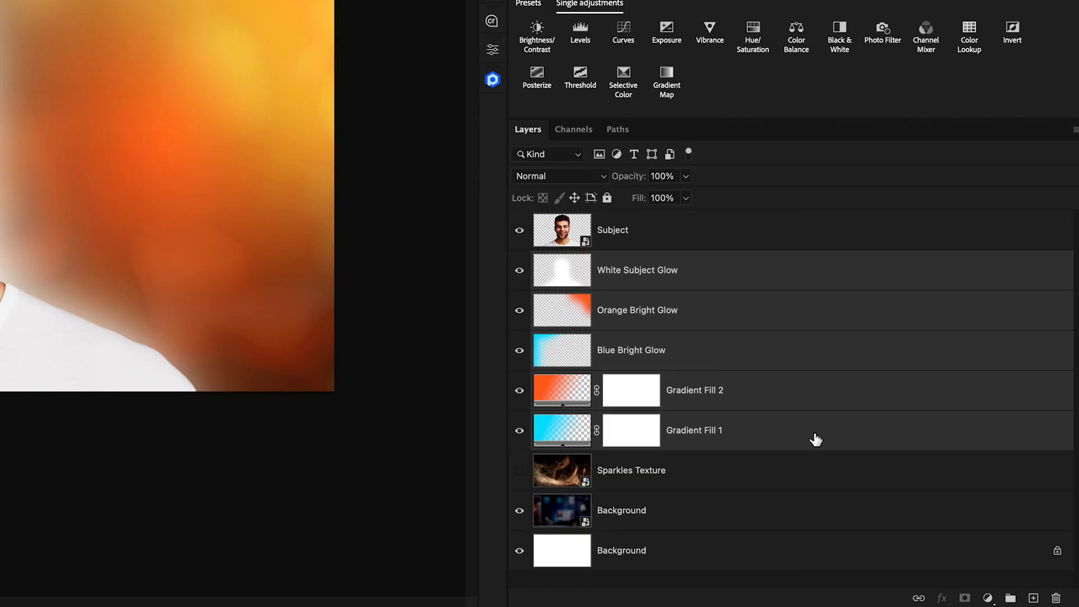
{"action": "key", "text": "ctrl+g"}
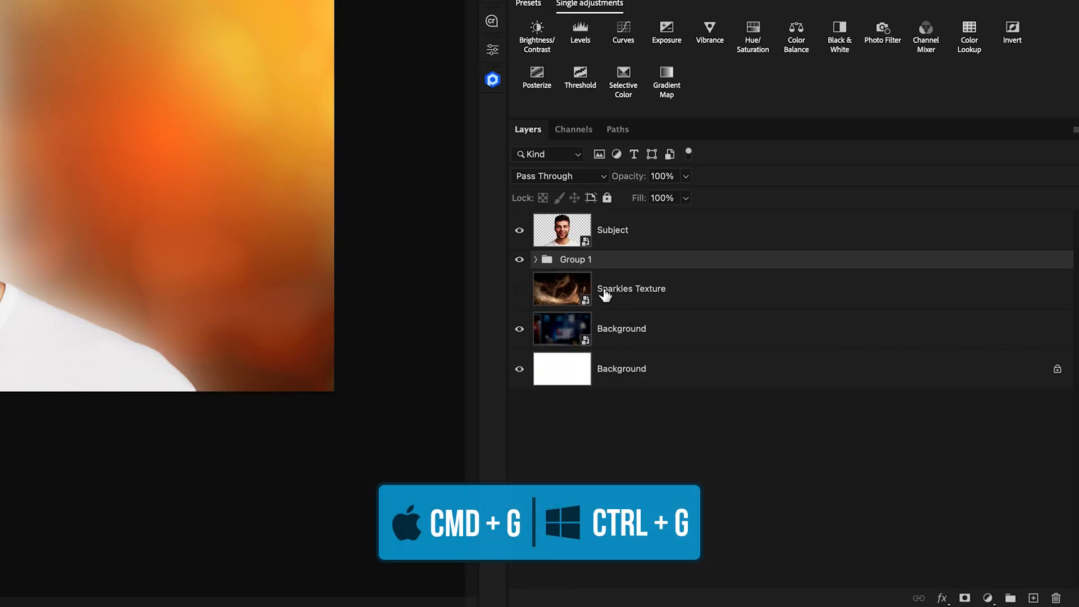
{"action": "type", "text": "Background Colors"}
{"action": "key", "text": "Return"}
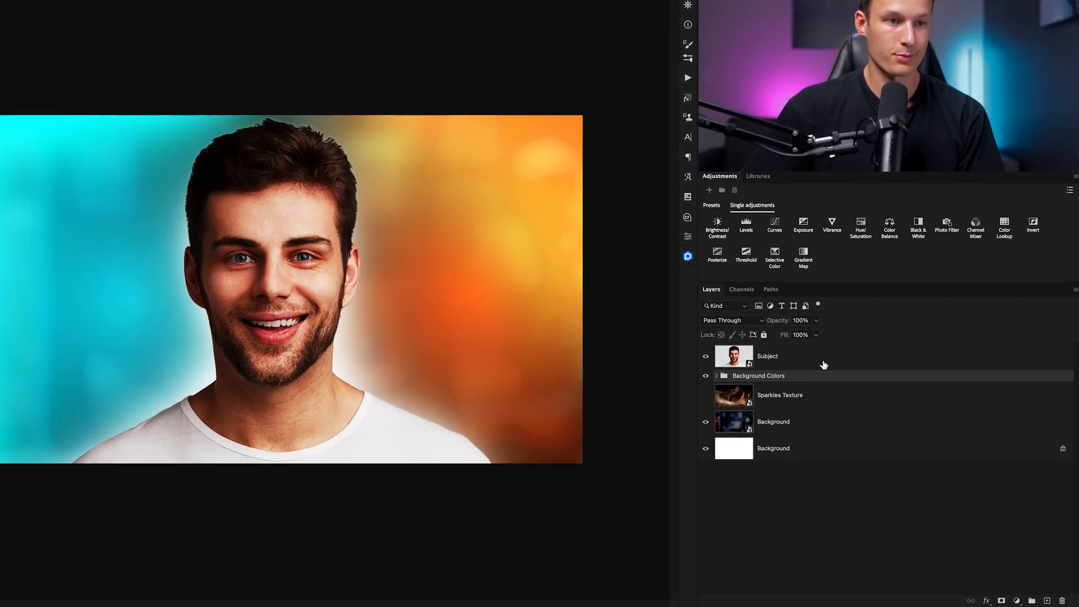
Add a solid color fill of 05e6ff above the Subject layer and invert its mask to black.
{"action": "left_click", "coordinate": [823, 364]}
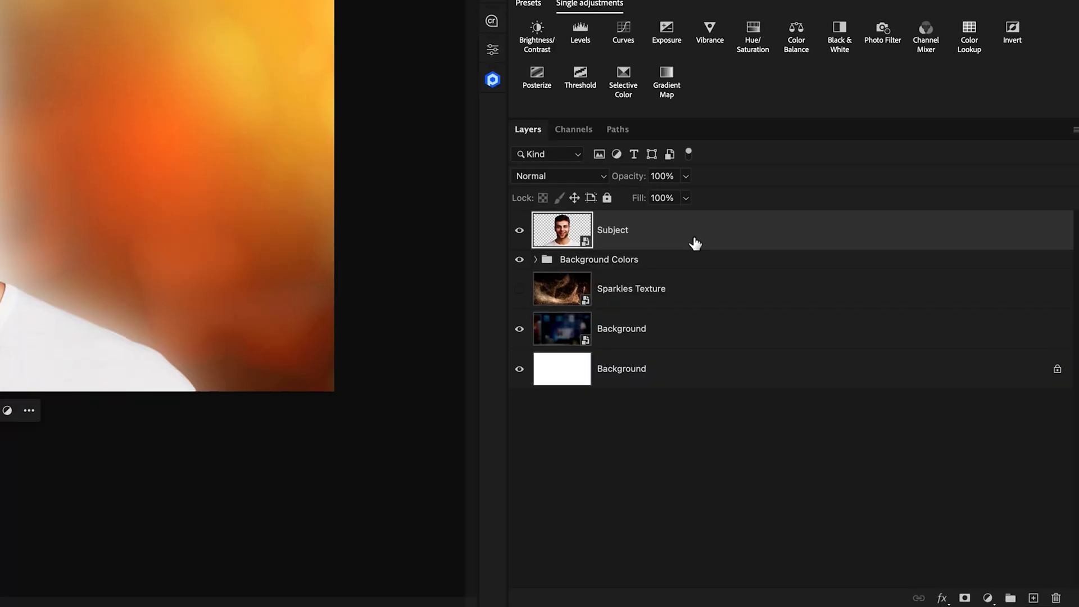
{"action": "left_click", "coordinate": [988, 596]}
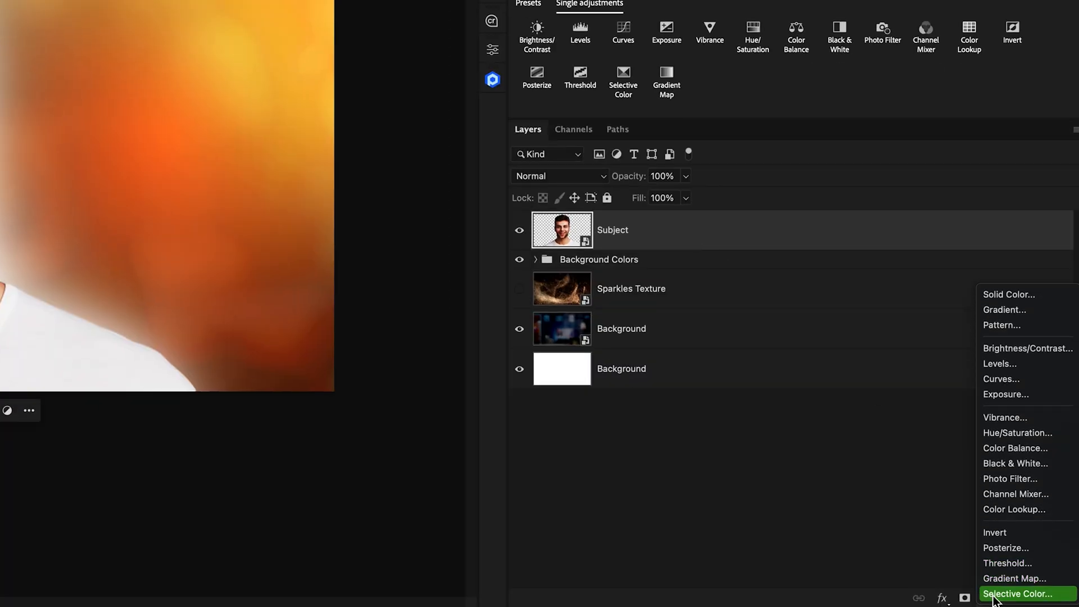
{"action": "left_click", "coordinate": [1014, 294]}
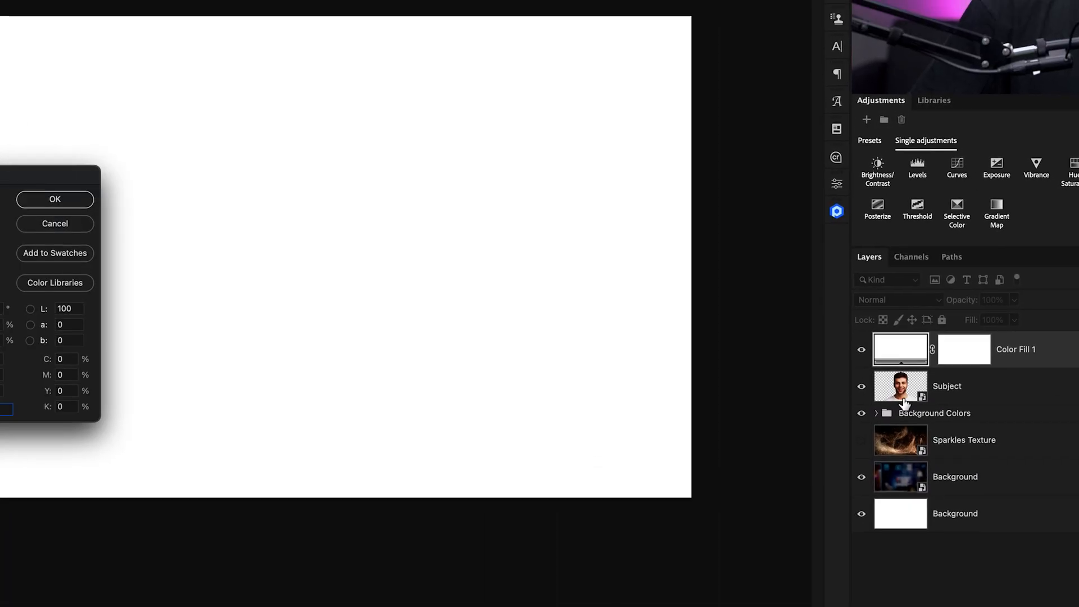
{"action": "type", "text": "05e6ff"}
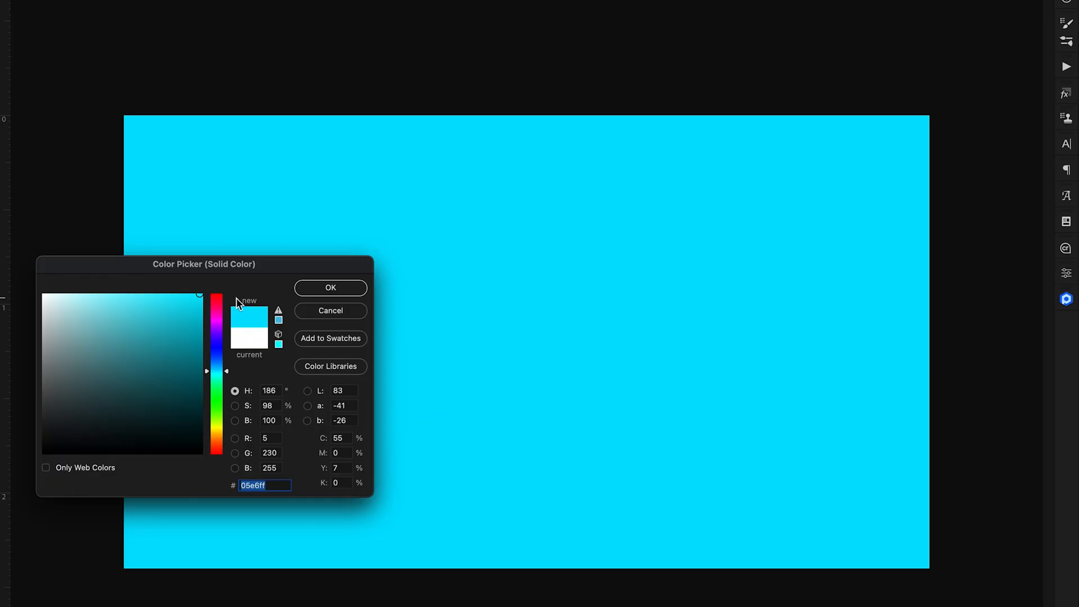
{"action": "left_click", "coordinate": [328, 289]}
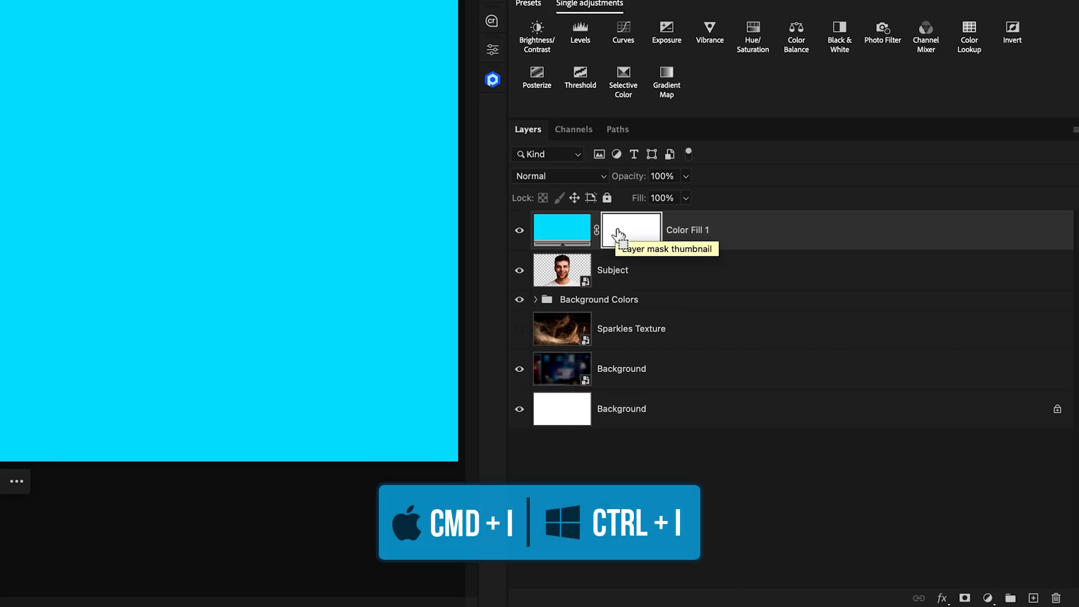
{"action": "key", "text": "super+i"}
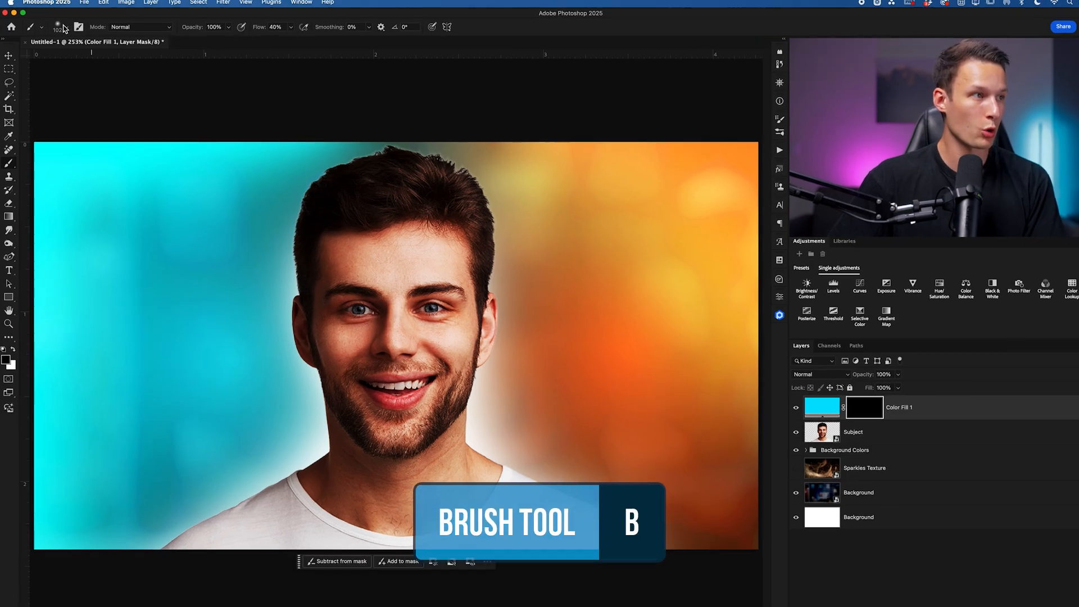
Configure the brush with 100% hardness and 100% flow, and make white the foreground color.
{"action": "left_click", "coordinate": [62, 28]}
{"action": "left_click_drag", "start_coordinate": [91, 93], "coordinate": [184, 92]}
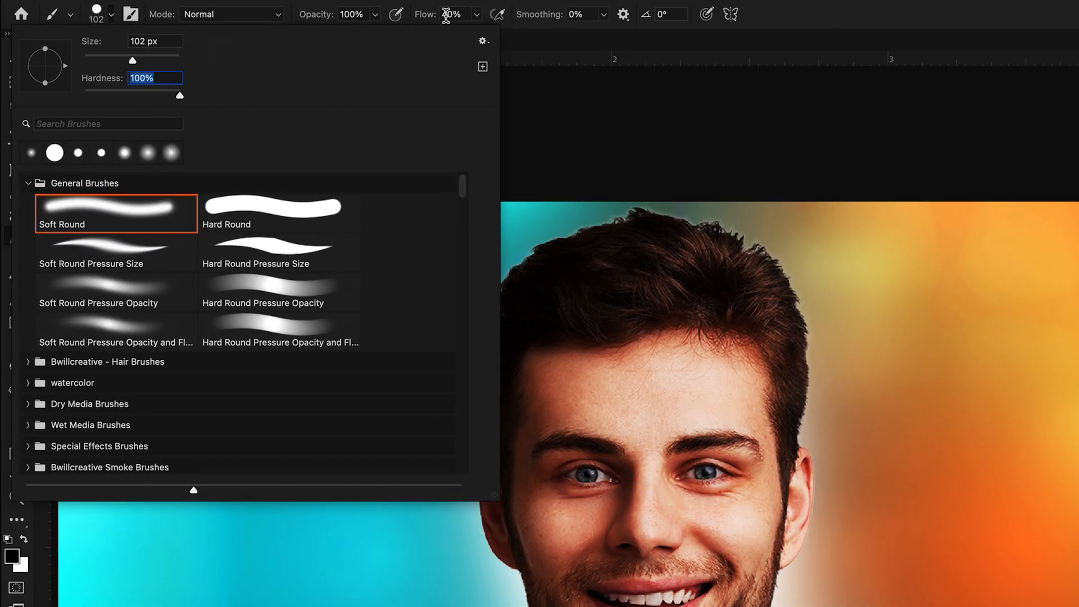
{"action": "left_click", "coordinate": [475, 14]}
{"action": "left_click_drag", "start_coordinate": [473, 30], "coordinate": [554, 33]}
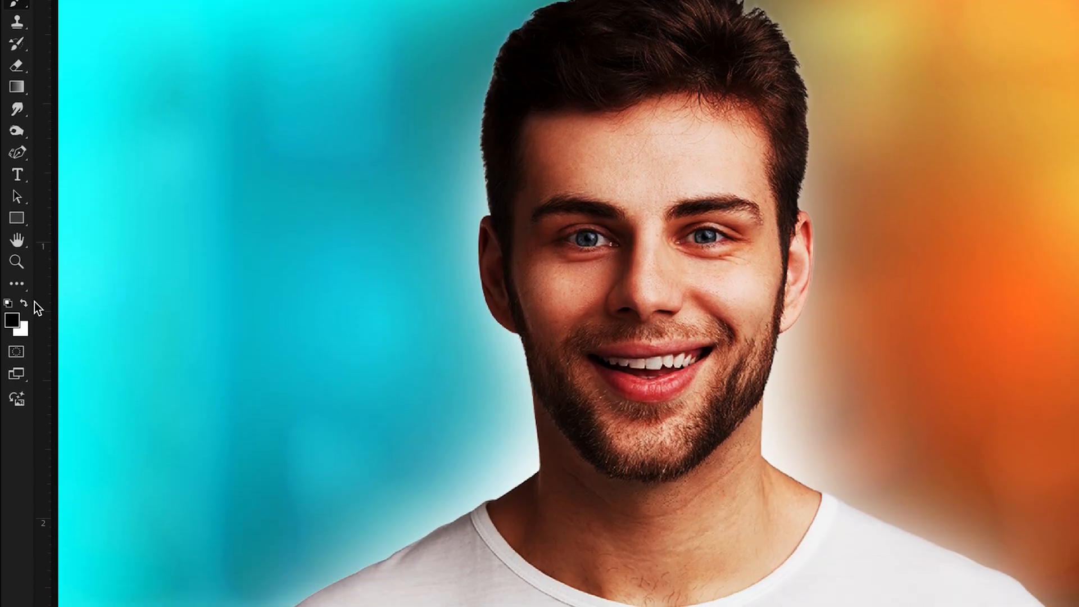
{"action": "left_click", "coordinate": [24, 538]}
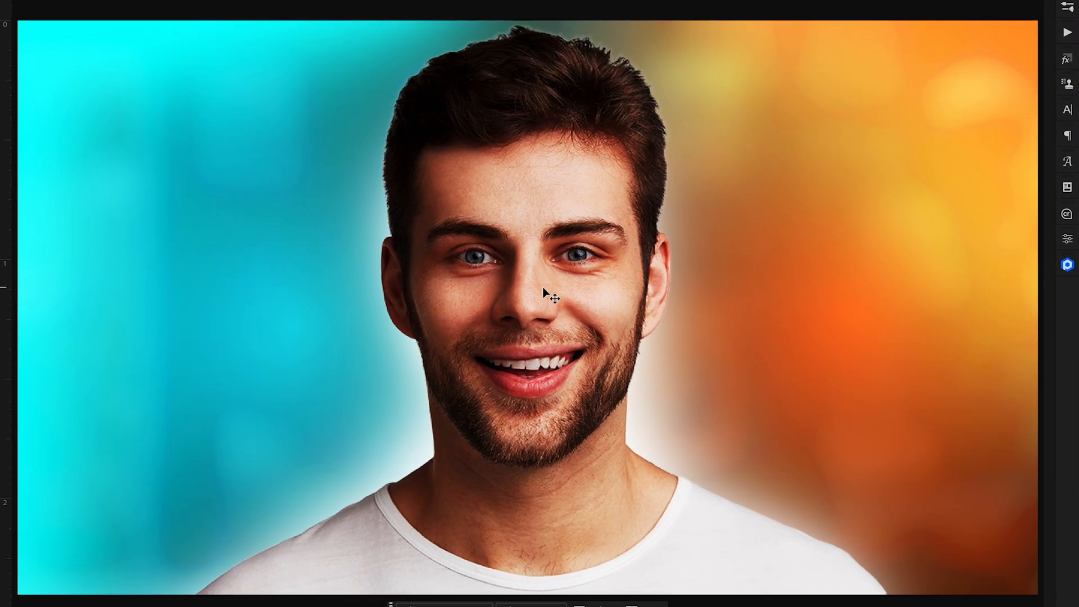
Paint white on the color fill's mask along the left side of the subject's hair, face, neck and shoulder with a 45 px brush.
{"action": "scroll", "coordinate": [542, 285], "scroll_direction": "up", "scroll_amount": 3}
{"action": "key", "text": "["}
{"action": "key", "text": "["}
{"action": "key", "text": "["}
{"action": "key", "text": "["}
{"action": "mouse_move", "coordinate": [383, 90]}
{"action": "left_mouse_down"}
{"action": "mouse_move", "coordinate": [363, 247]}
{"action": "mouse_move", "coordinate": [387, 388]}
{"action": "mouse_move", "coordinate": [389, 373]}
{"action": "mouse_move", "coordinate": [437, 488]}
{"action": "mouse_move", "coordinate": [391, 367]}
{"action": "mouse_move", "coordinate": [399, 295]}
{"action": "mouse_move", "coordinate": [386, 302]}
{"action": "mouse_move", "coordinate": [375, 197]}
{"action": "left_mouse_up"}
{"action": "left_click", "coordinate": [397, 87]}
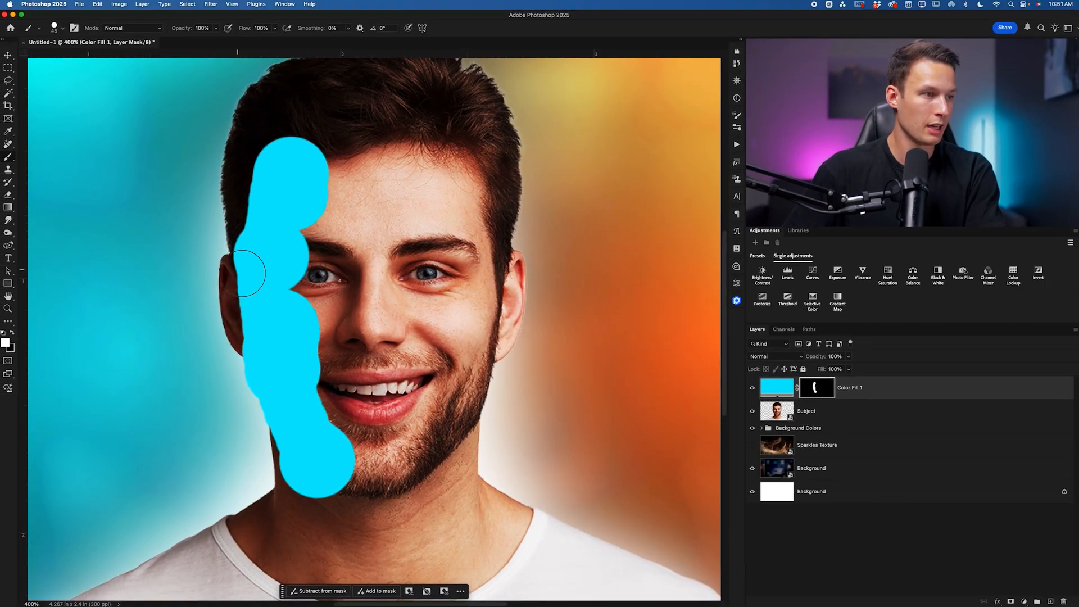
{"action": "mouse_move", "coordinate": [248, 273]}
{"action": "left_mouse_down"}
{"action": "mouse_move", "coordinate": [257, 344]}
{"action": "mouse_move", "coordinate": [241, 326]}
{"action": "mouse_move", "coordinate": [248, 338]}
{"action": "mouse_move", "coordinate": [220, 194]}
{"action": "mouse_move", "coordinate": [222, 120]}
{"action": "left_mouse_up"}
{"action": "scroll", "coordinate": [267, 361], "scroll_direction": "down", "scroll_amount": 5}
{"action": "left_click_drag", "start_coordinate": [249, 345], "coordinate": [286, 324]}
{"action": "mouse_move", "coordinate": [304, 319]}
{"action": "left_mouse_down"}
{"action": "mouse_move", "coordinate": [331, 365]}
{"action": "mouse_move", "coordinate": [309, 416]}
{"action": "left_mouse_up"}
{"action": "scroll", "coordinate": [360, 371], "scroll_direction": "up", "scroll_amount": 7}
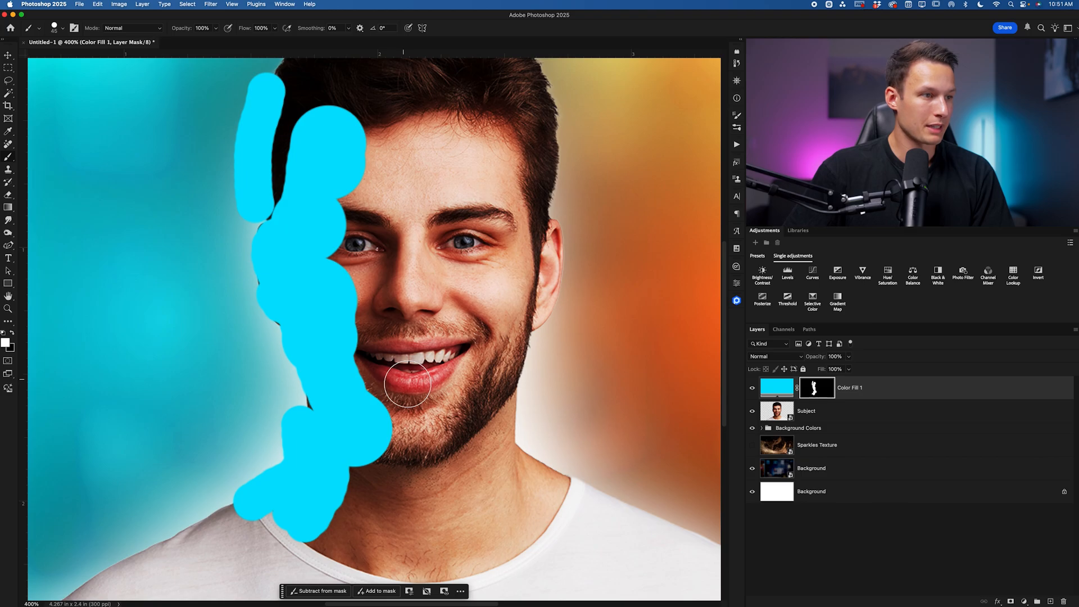
{"action": "scroll", "coordinate": [305, 295], "scroll_direction": "up", "scroll_amount": 1}
{"action": "key", "text": "super+minus"}
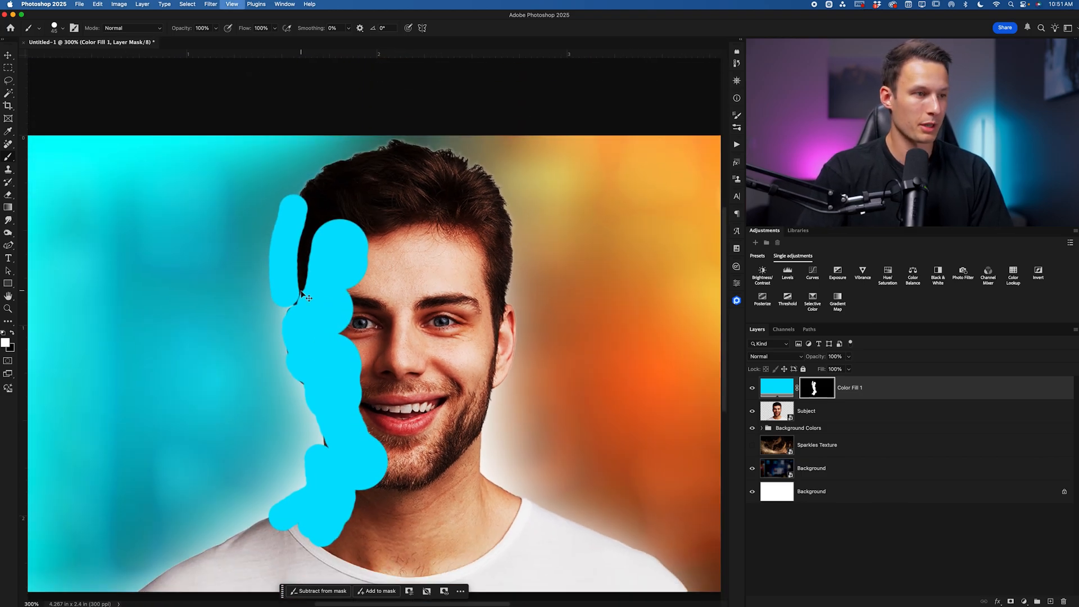
Place the Color Fill 1 layer in a new group and mask the group to the Subject layer's outline.
{"action": "left_click", "coordinate": [874, 388]}
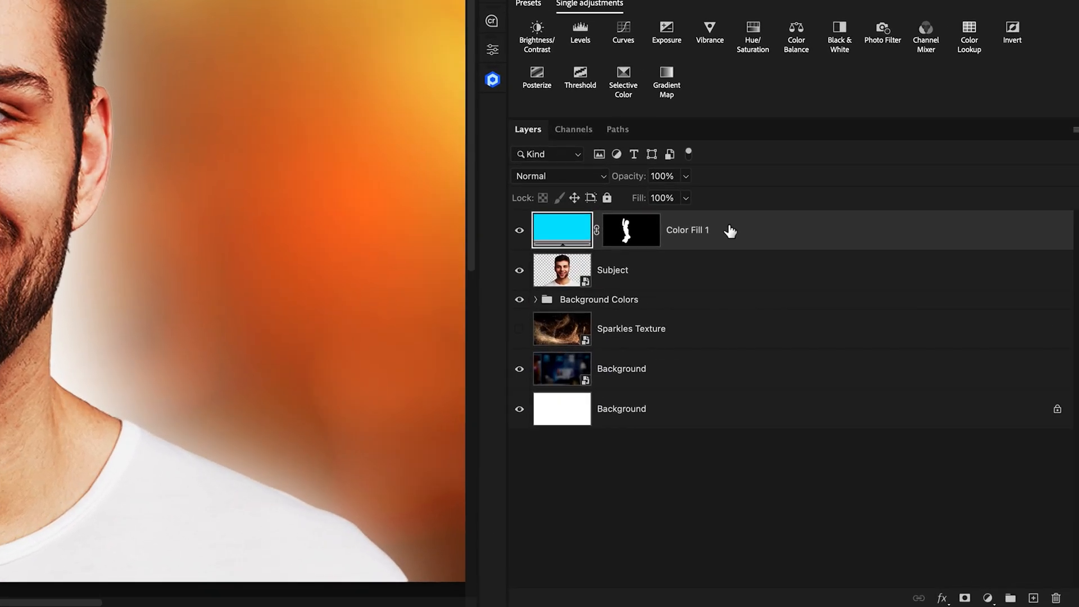
{"action": "left_click", "coordinate": [1010, 599]}
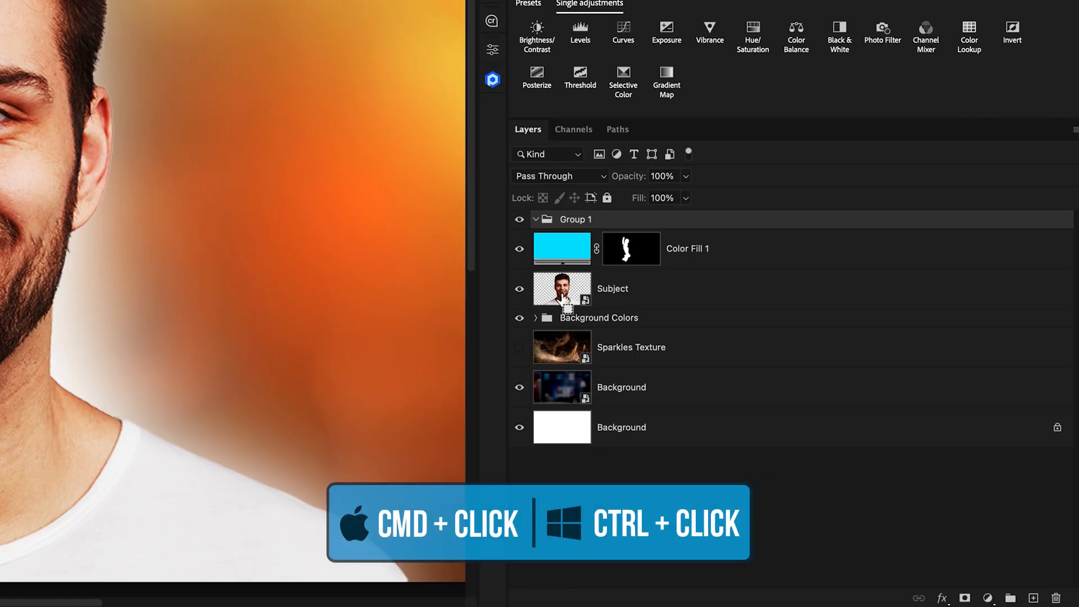
{"action": "left_click", "coordinate": [563, 296], "text": "super"}
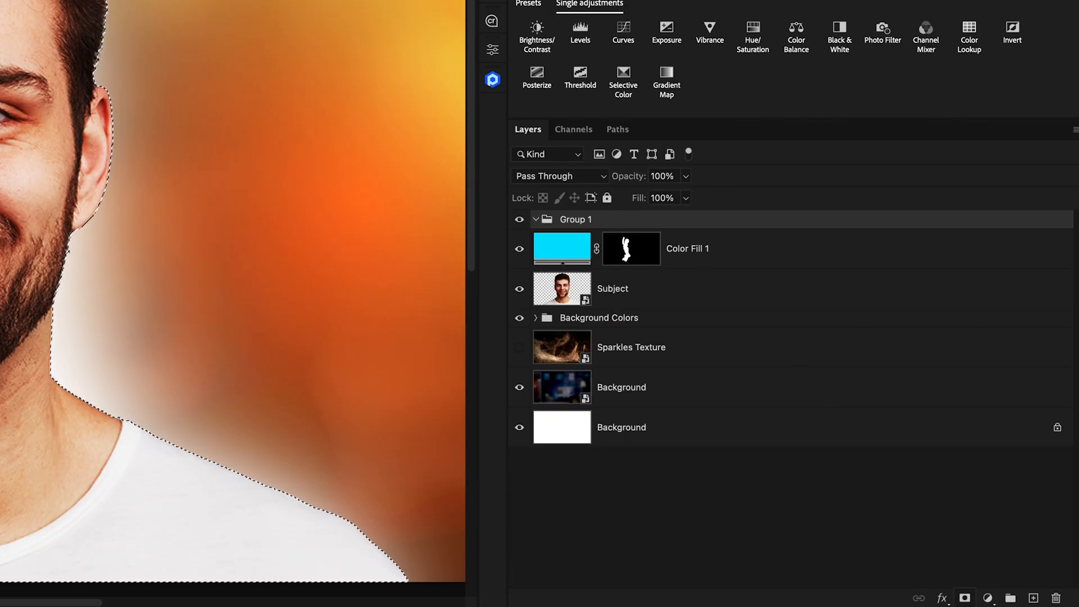
{"action": "left_click", "coordinate": [964, 598]}
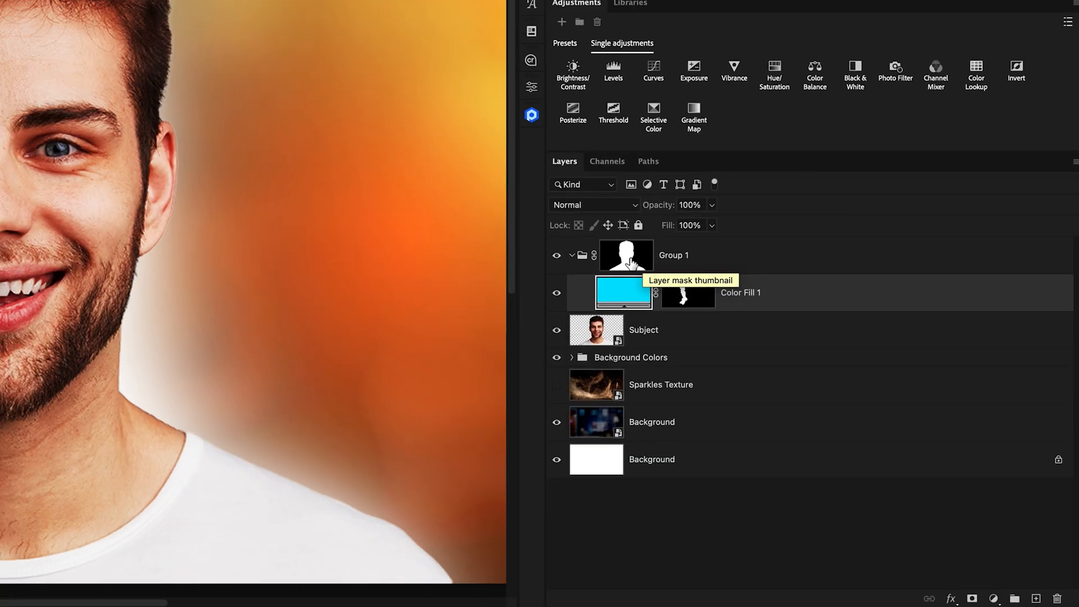
Soften the cyan fill's inner edge along the hair and face by painting black on its mask with a reduced-hardness brush.
{"action": "left_click", "coordinate": [660, 274]}
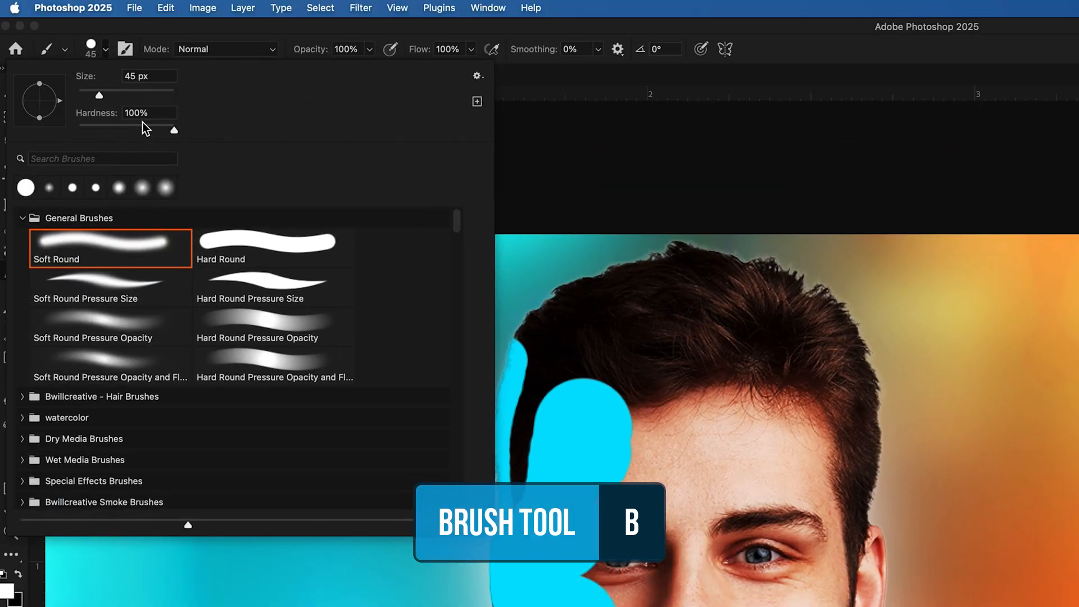
{"action": "left_click_drag", "start_coordinate": [143, 125], "coordinate": [107, 128]}
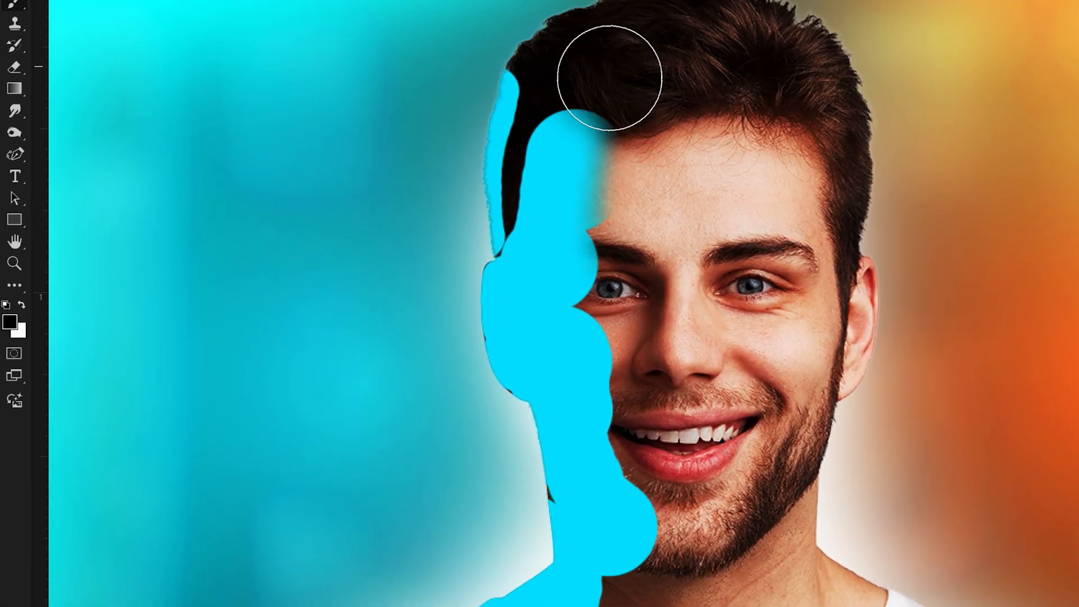
{"action": "key", "text": "bracketleft"}
{"action": "key", "text": "bracketleft"}
{"action": "key", "text": "bracketleft"}
{"action": "key", "text": "bracketleft"}
{"action": "mouse_move", "coordinate": [501, 181]}
{"action": "left_mouse_down"}
{"action": "mouse_move", "coordinate": [522, 106]}
{"action": "mouse_move", "coordinate": [530, 120]}
{"action": "mouse_move", "coordinate": [548, 96]}
{"action": "left_mouse_up"}
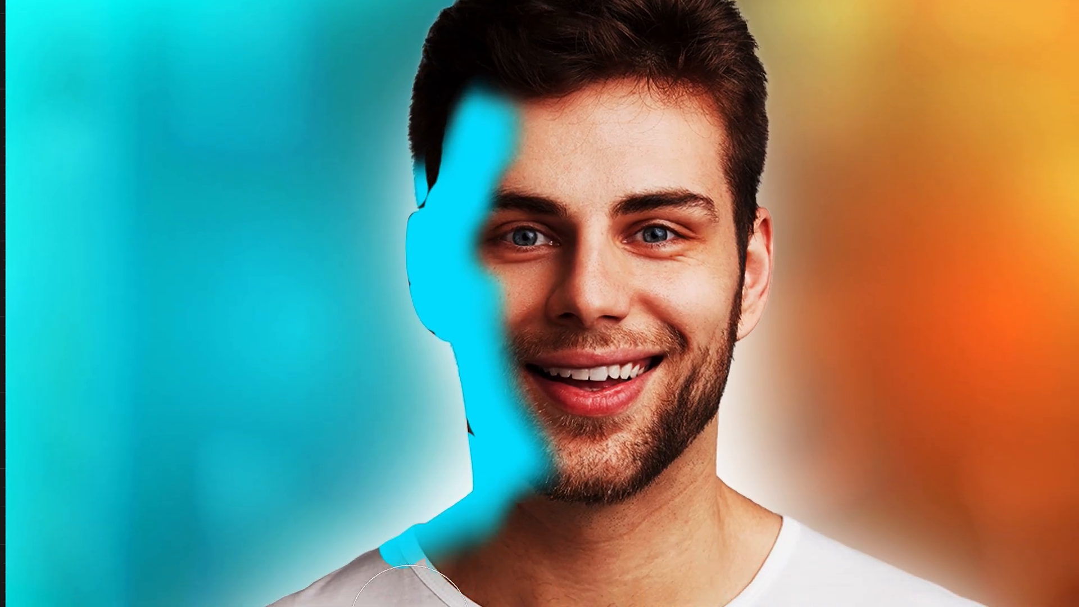
Fade the cyan fill's outer edge along the shoulder, neck, ear and hair on its mask, and touch up the temple with a smaller brush.
{"action": "mouse_move", "coordinate": [410, 606]}
{"action": "left_mouse_down"}
{"action": "mouse_move", "coordinate": [414, 444]}
{"action": "mouse_move", "coordinate": [465, 477]}
{"action": "mouse_move", "coordinate": [355, 237]}
{"action": "mouse_move", "coordinate": [418, 149]}
{"action": "left_mouse_up"}
{"action": "scroll", "coordinate": [427, 433], "scroll_direction": "left", "scroll_amount": 1}
{"action": "key", "text": "bracketleft"}
{"action": "key", "text": "bracketleft"}
{"action": "key", "text": "x"}
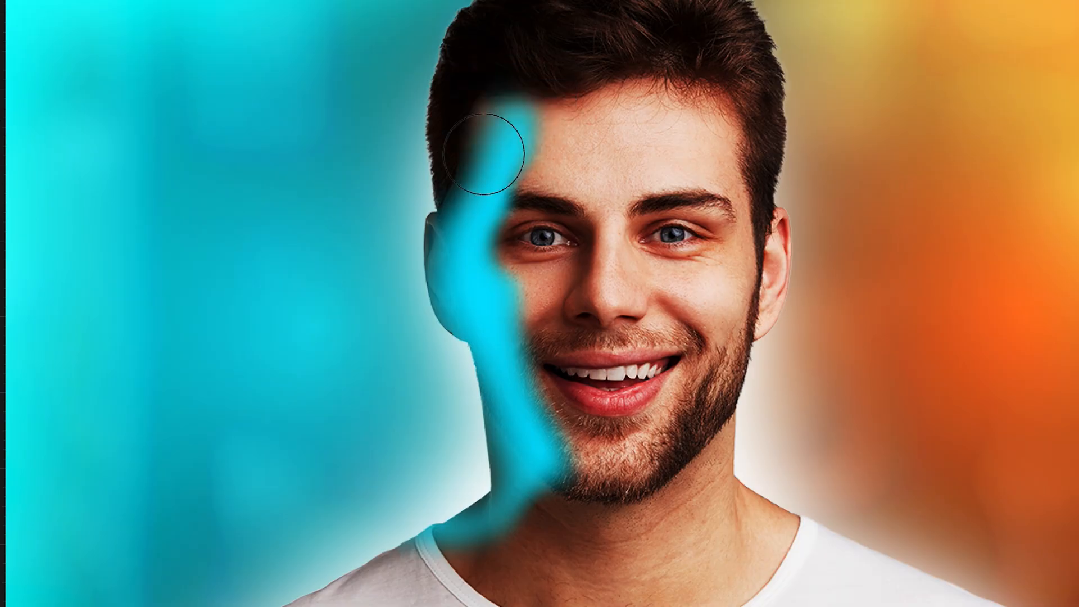
{"action": "left_click_drag", "start_coordinate": [501, 120], "coordinate": [499, 138]}
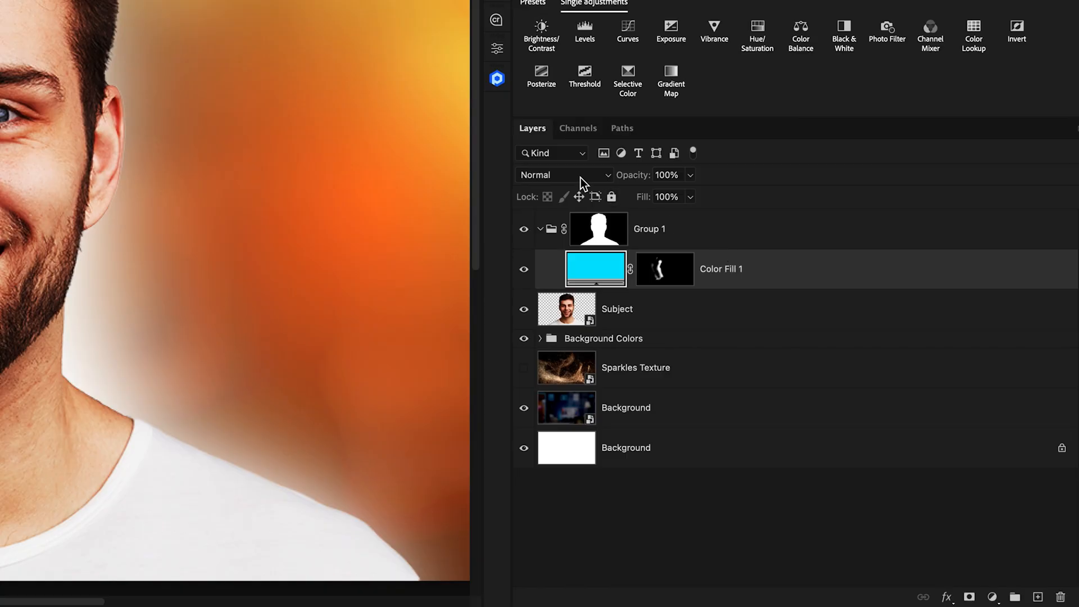
Set the Color Fill 1 layer's blend mode to Soft Light and extend its mask with white over the hair, face, neck and shoulder.
{"action": "left_click", "coordinate": [581, 177]}
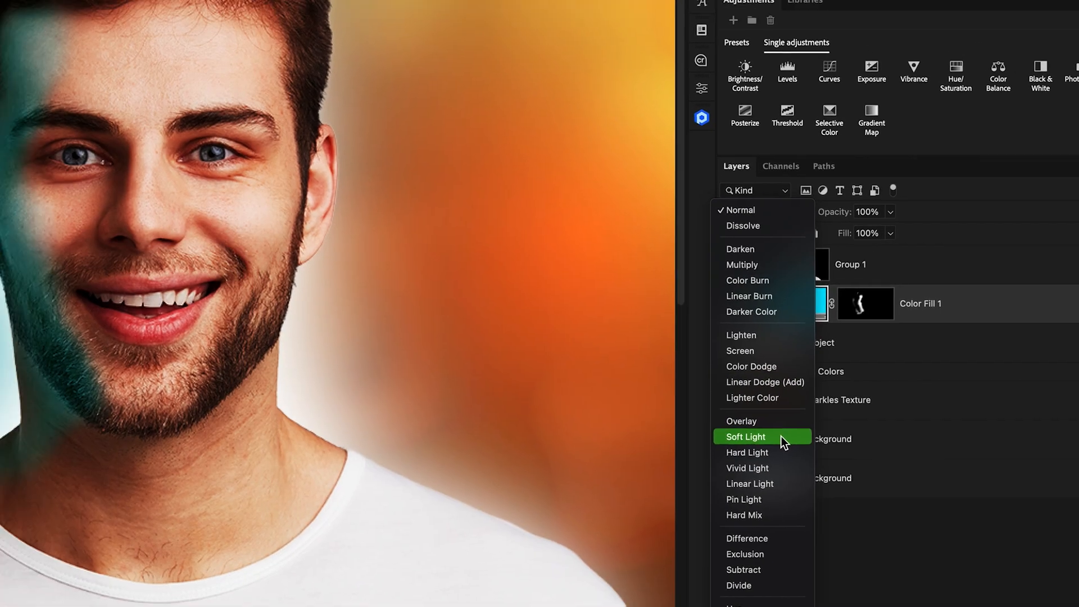
{"action": "left_click", "coordinate": [578, 404]}
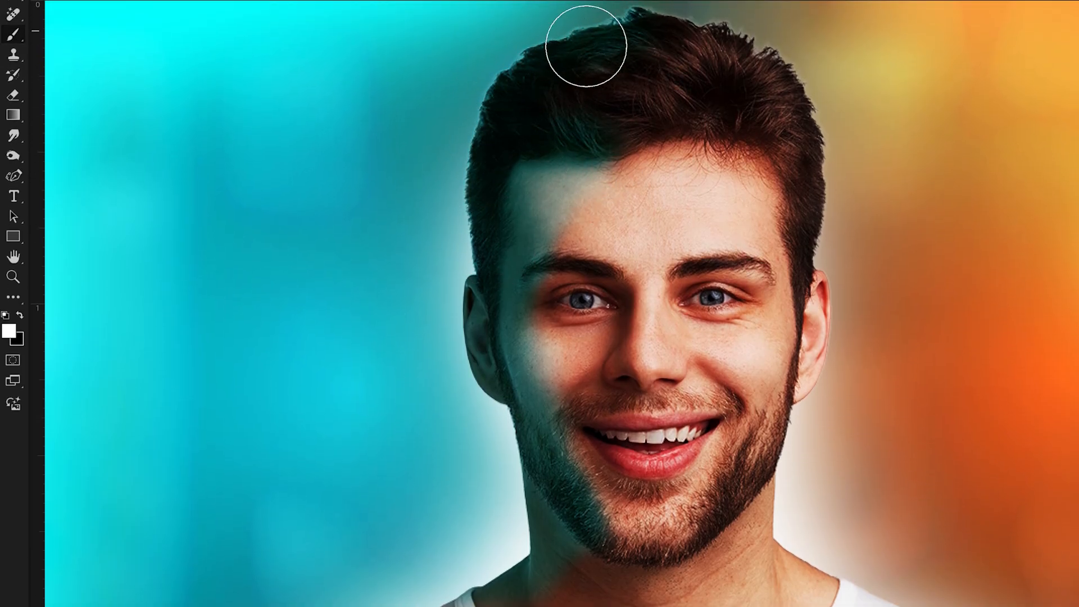
{"action": "scroll", "coordinate": [410, 539], "scroll_direction": "down", "scroll_amount": 3}
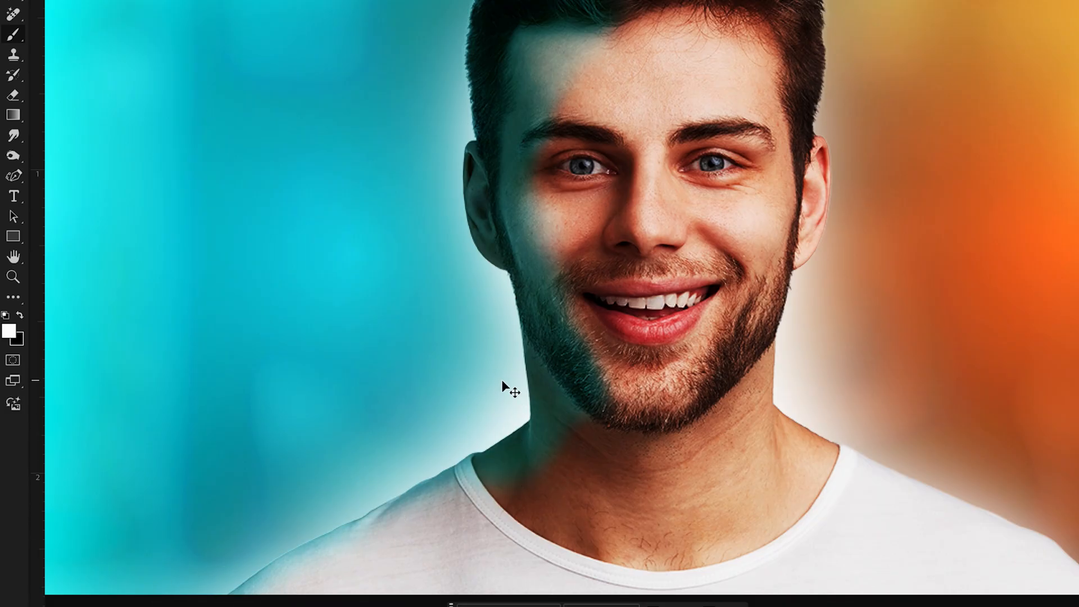
{"action": "scroll", "coordinate": [986, 325], "scroll_direction": "up", "scroll_amount": 1}
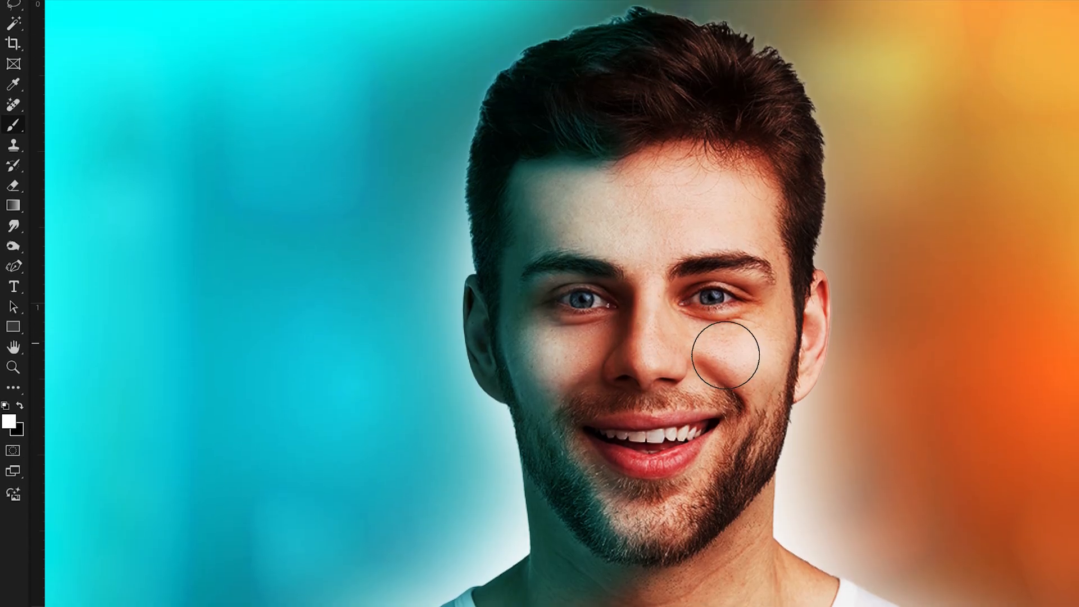
{"action": "left_click", "coordinate": [753, 412]}
{"action": "left_click", "coordinate": [753, 411]}
{"action": "left_click", "coordinate": [753, 411]}
{"action": "left_click", "coordinate": [753, 411]}
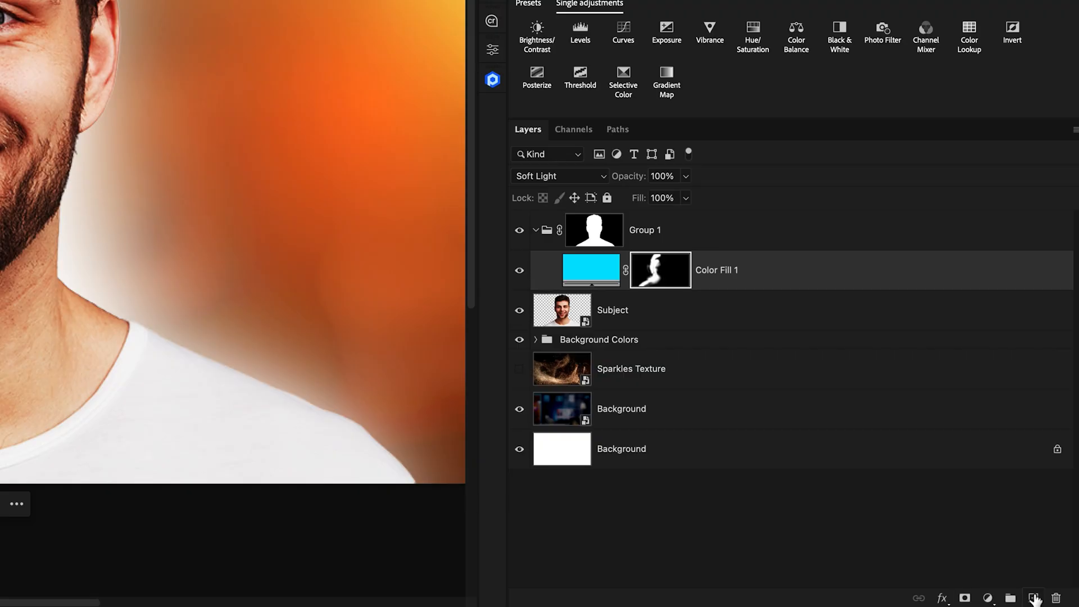
Add a new layer above Color Fill 1 inside Group 1 and fill it with black.
{"action": "left_click", "coordinate": [1033, 599]}
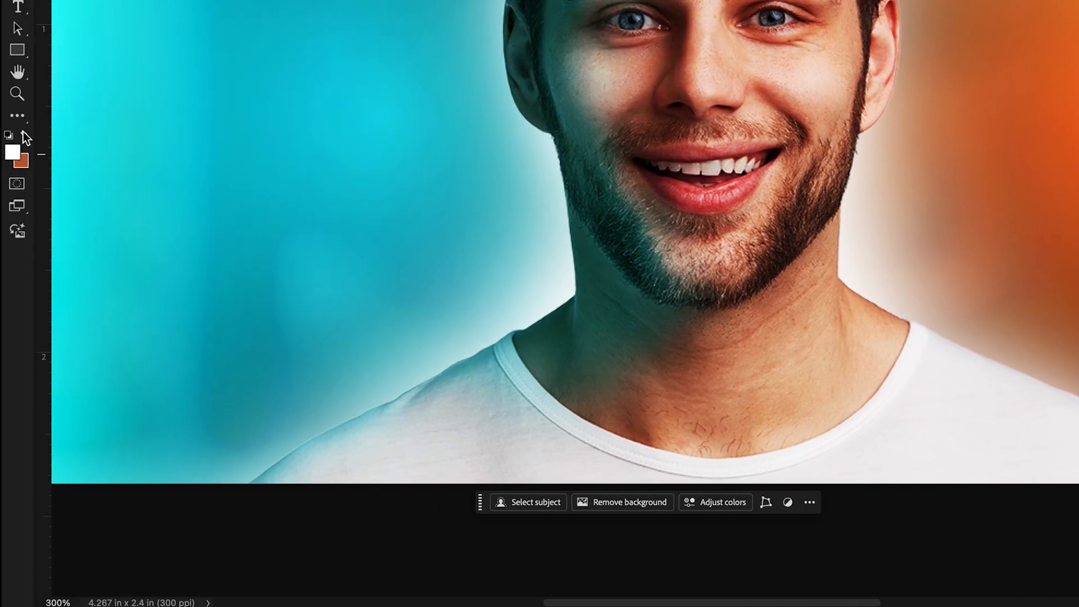
{"action": "key", "text": "d"}
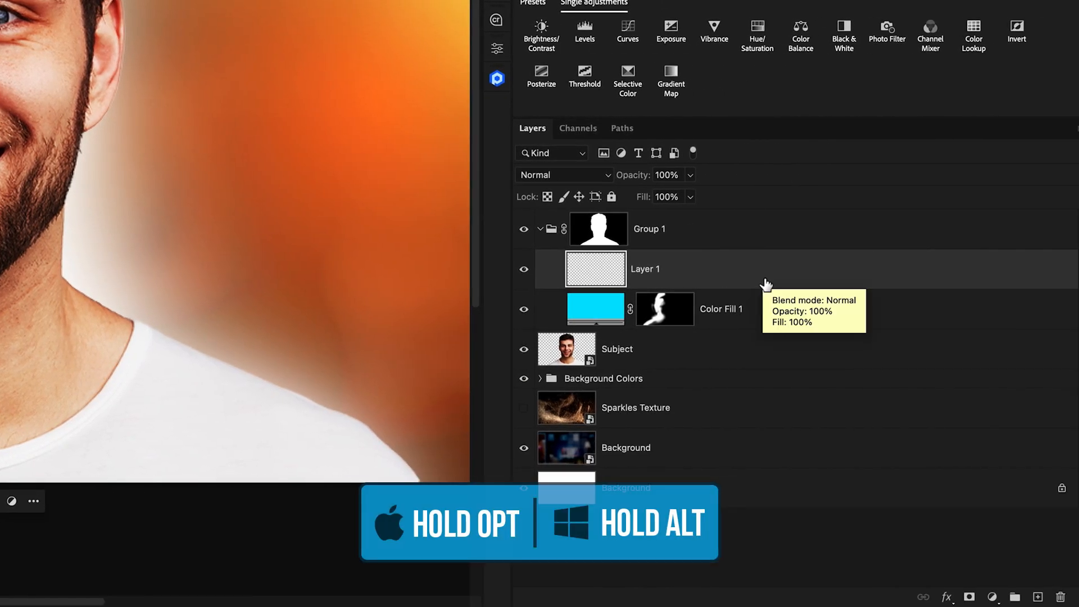
{"action": "key", "text": "alt+BackSpace"}
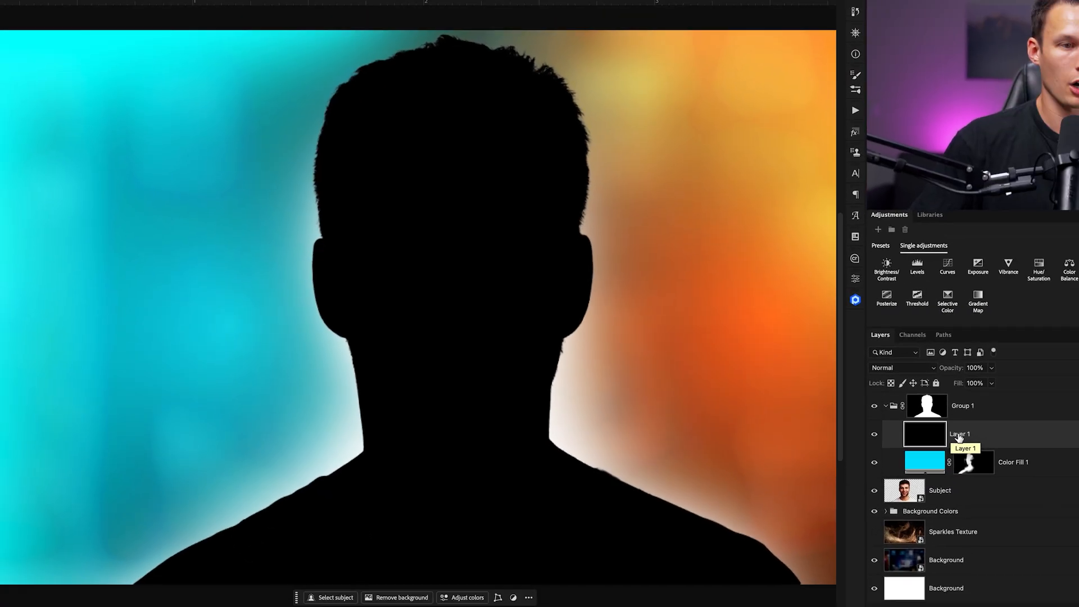
Rename the black layer Paint Here and set its blend mode to Screen.
{"action": "double_click", "coordinate": [823, 412]}
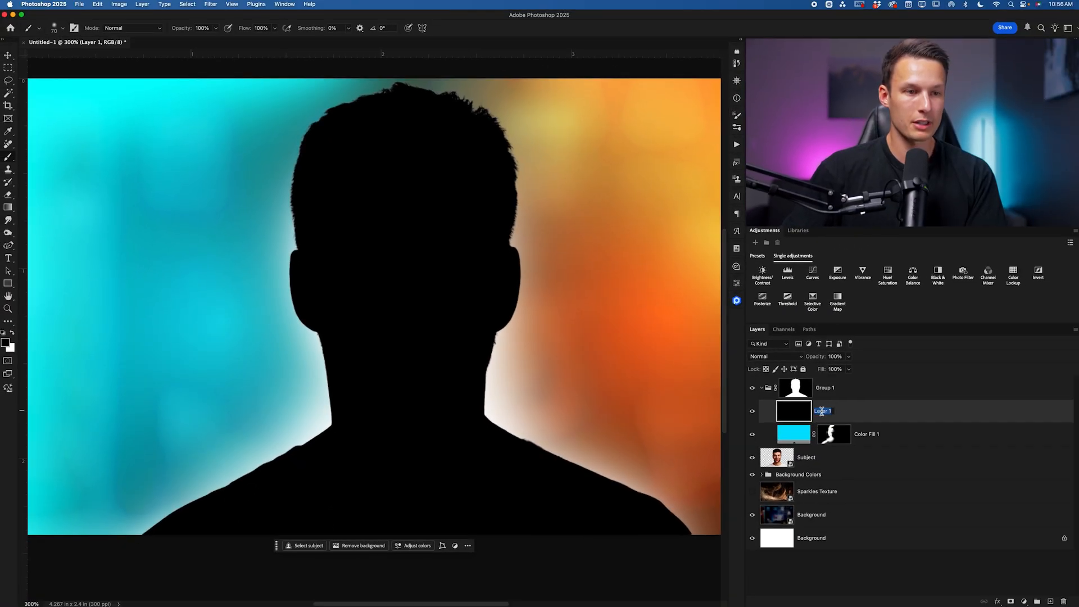
{"action": "type", "text": "Paint Here"}
{"action": "key", "text": "Return"}
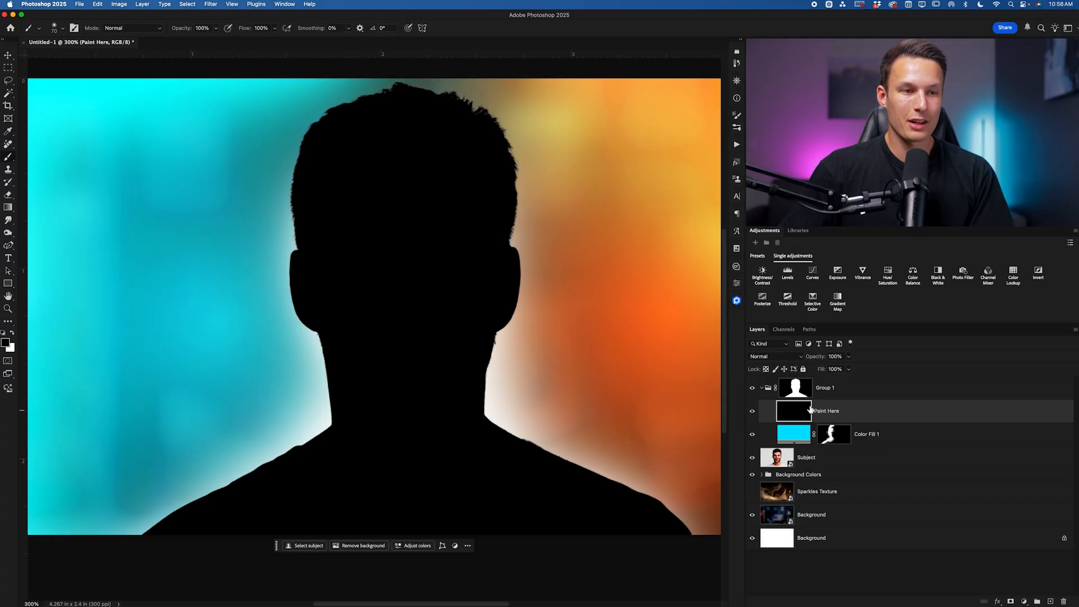
{"action": "left_click", "coordinate": [770, 357]}
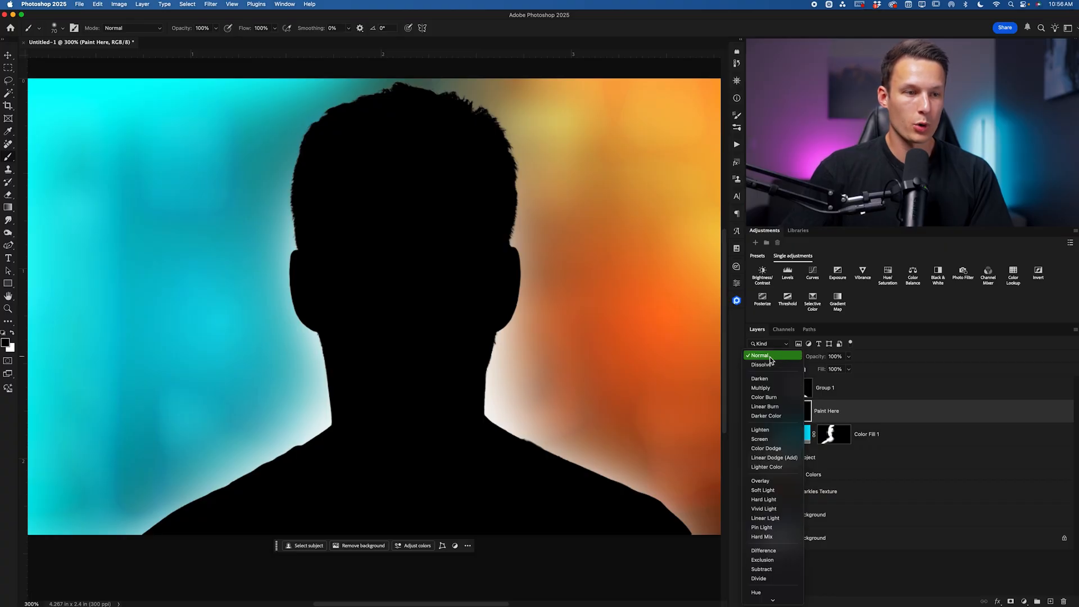
{"action": "left_click", "coordinate": [779, 440]}
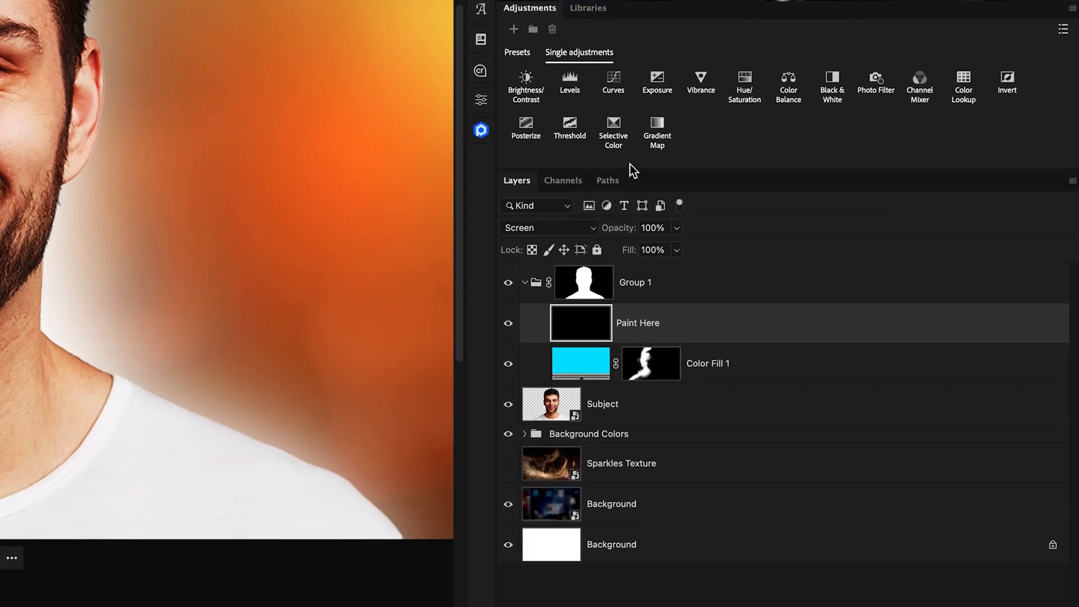
Add a Gradient Map adjustment clipped to the Paint Here layer and apply the Black, White preset from the Basics gradients.
{"action": "left_click", "coordinate": [656, 142]}
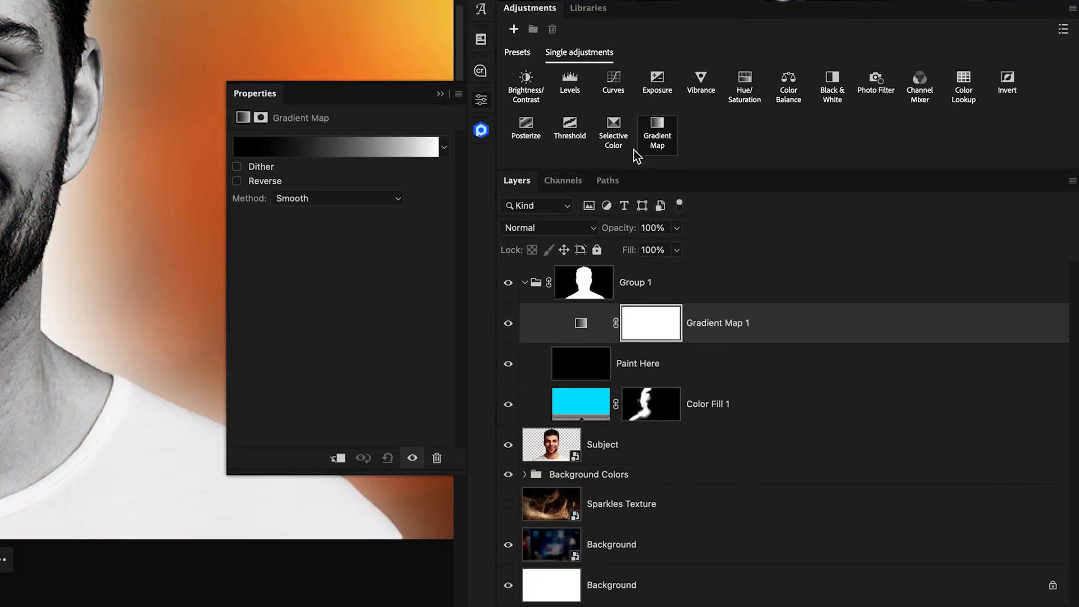
{"action": "left_click", "coordinate": [337, 460]}
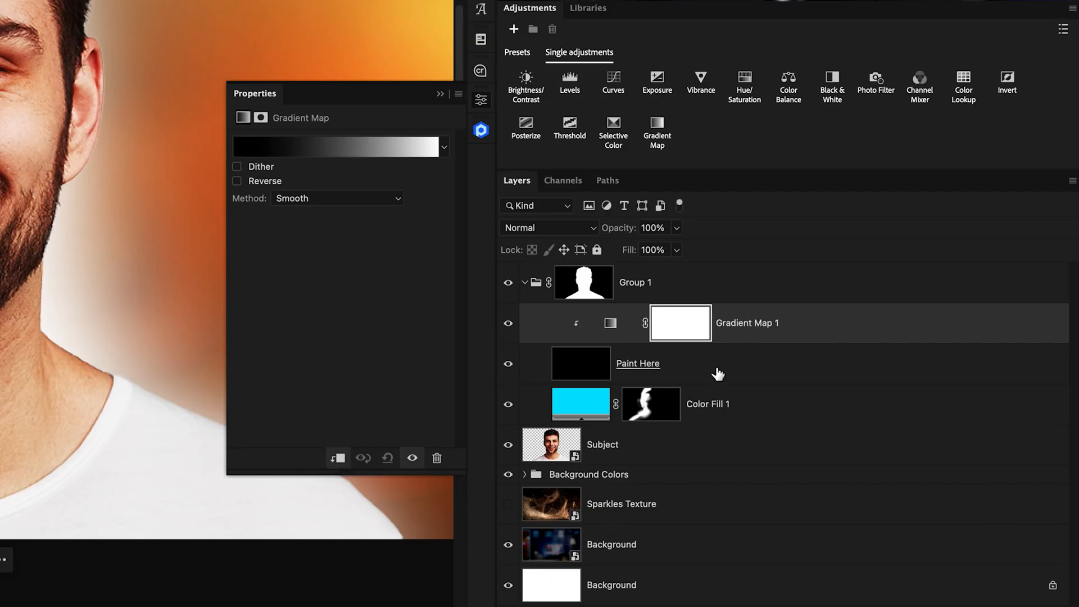
{"action": "left_click", "coordinate": [281, 150]}
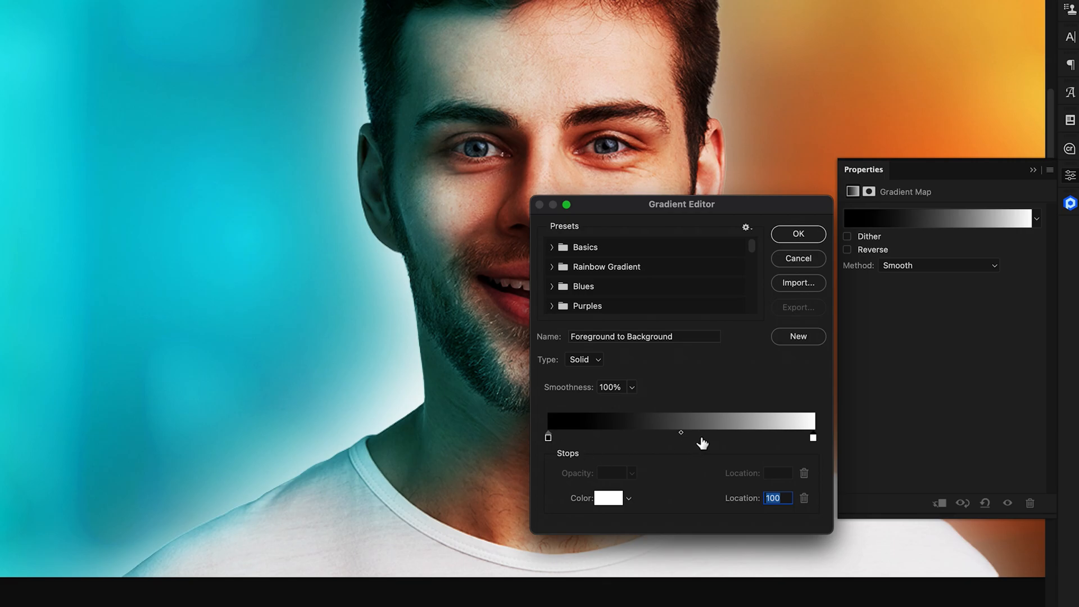
{"action": "left_click", "coordinate": [783, 443]}
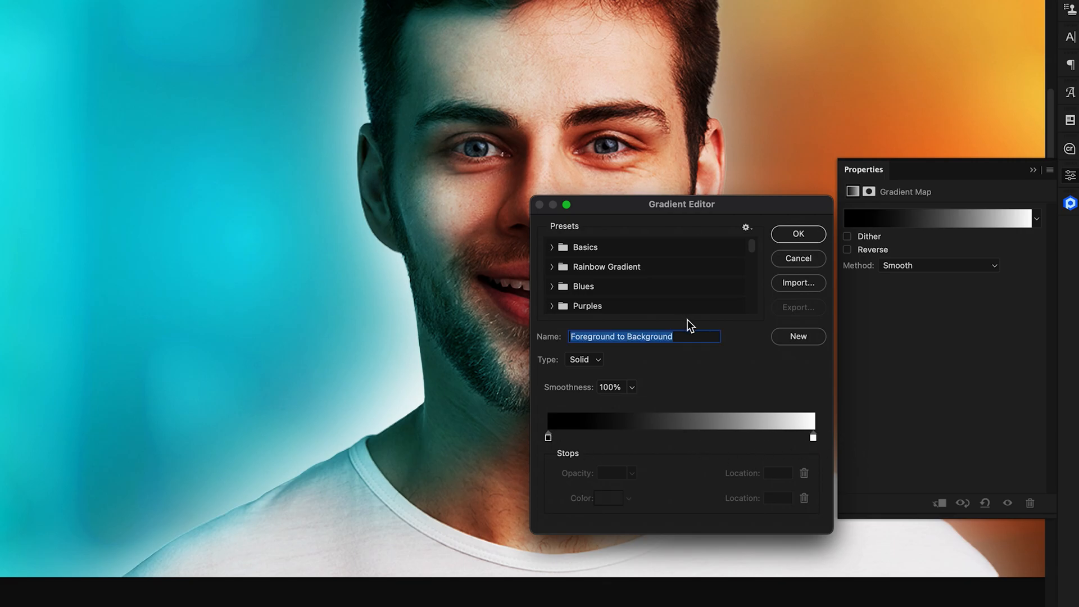
{"action": "left_click", "coordinate": [552, 248]}
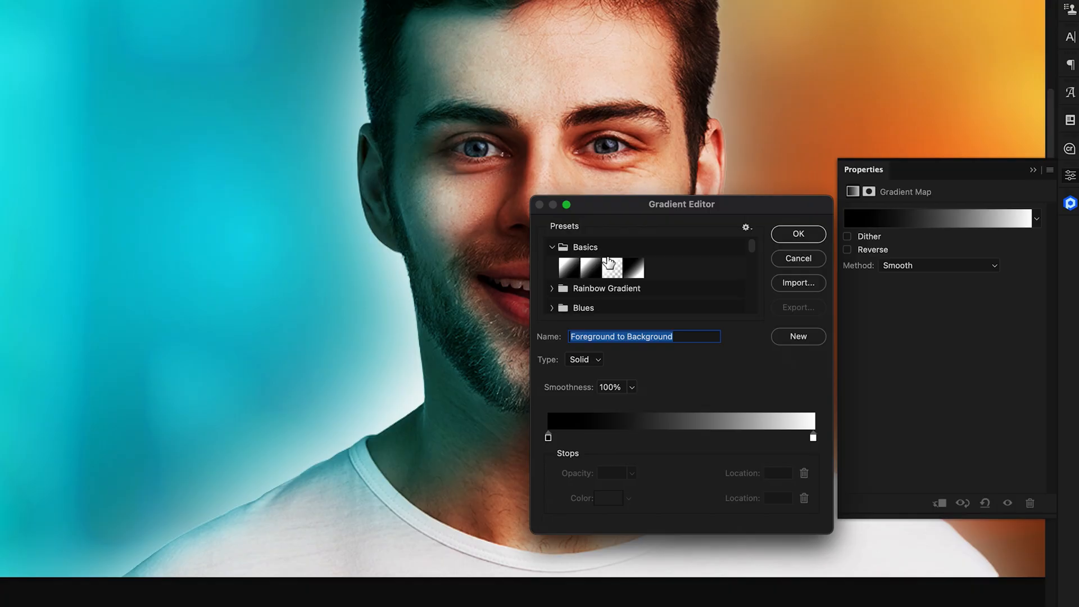
{"action": "left_click", "coordinate": [636, 268]}
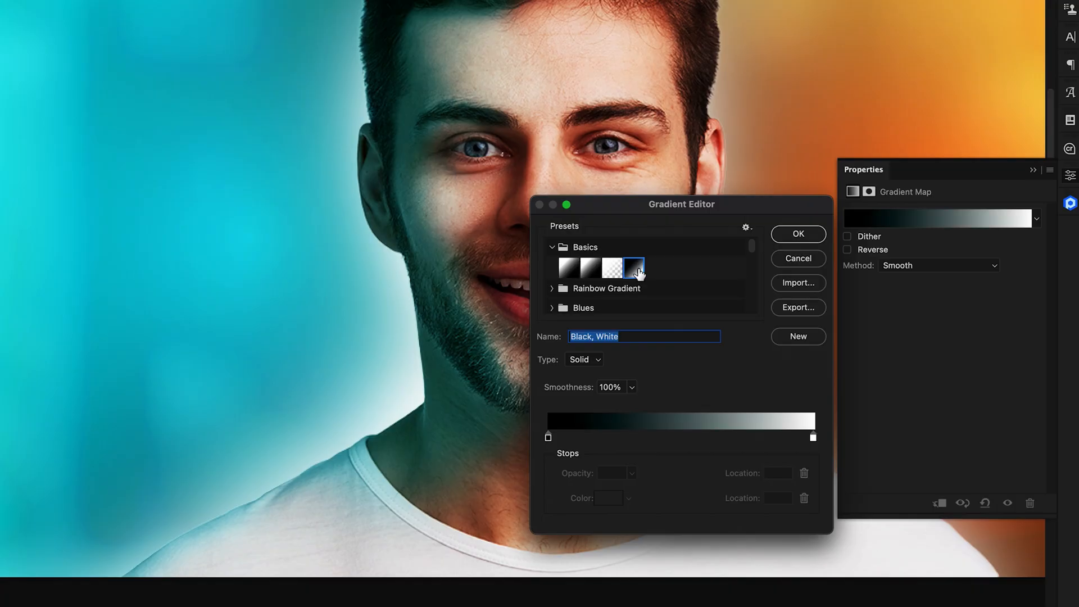
Add a middle color stop at location 60 in the gradient and set its color to cyan 05e6ff.
{"action": "left_click", "coordinate": [707, 436]}
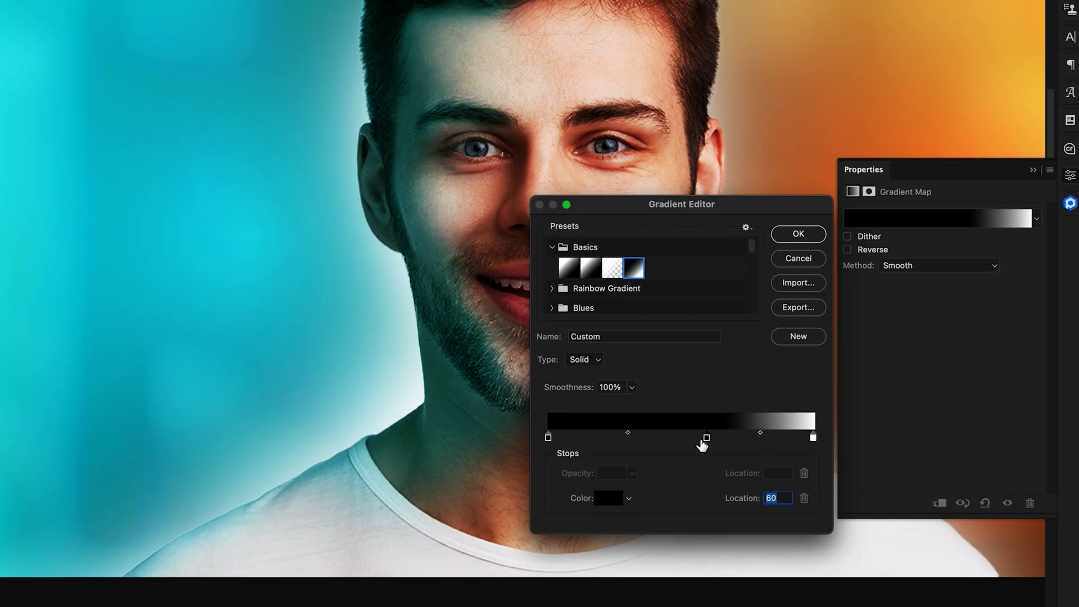
{"action": "left_click", "coordinate": [607, 500]}
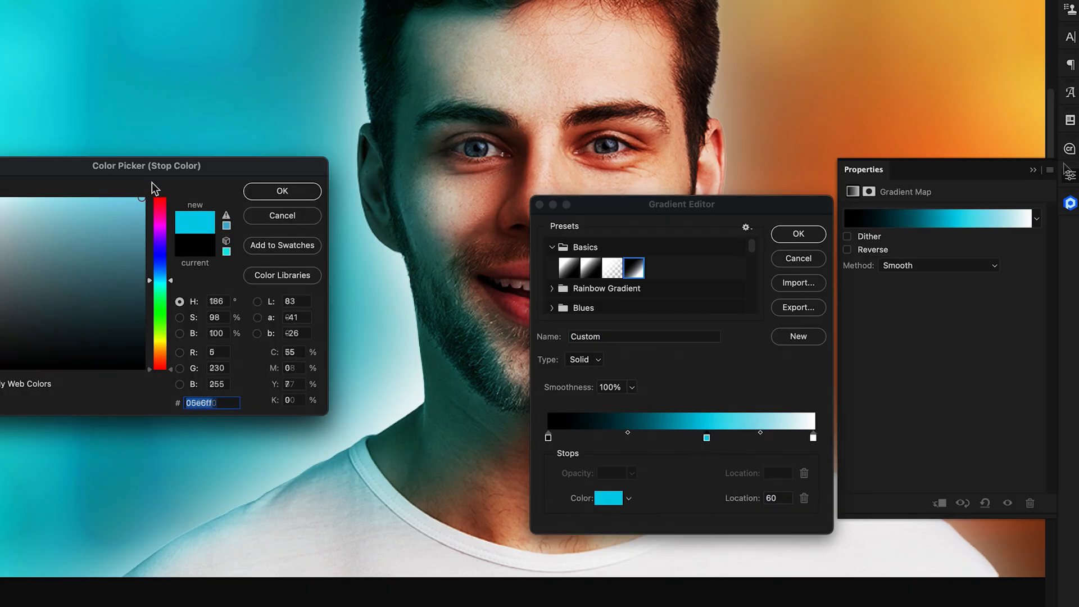
{"action": "left_click_drag", "start_coordinate": [152, 183], "coordinate": [134, 198]}
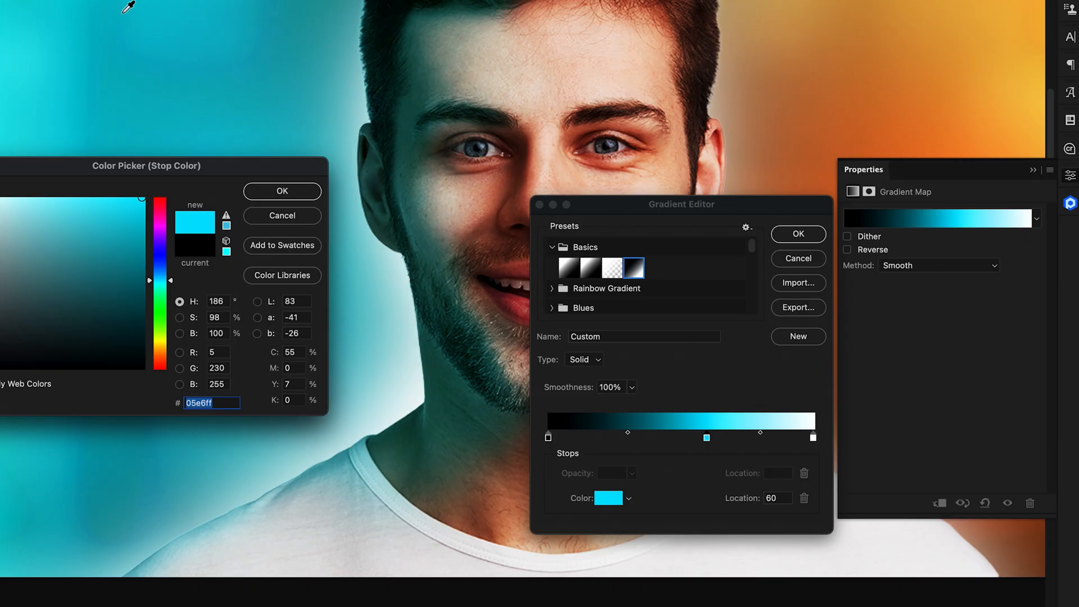
{"action": "left_click", "coordinate": [283, 191]}
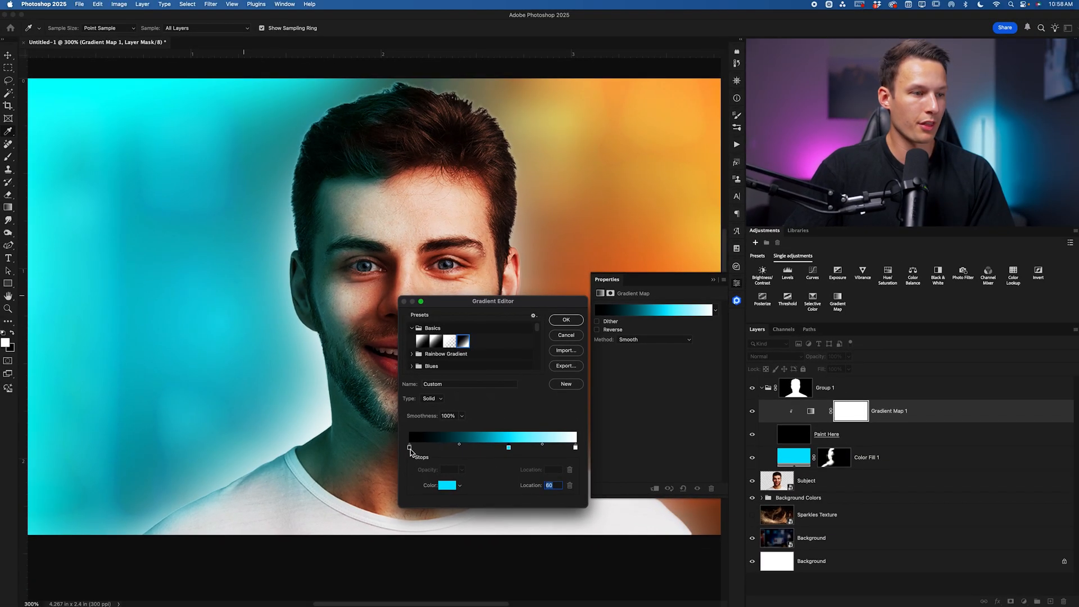
Move the gradient's black stop to location 35 and its white stop to location 95, and accept the edited gradient.
{"action": "left_click_drag", "start_coordinate": [411, 449], "coordinate": [455, 453]}
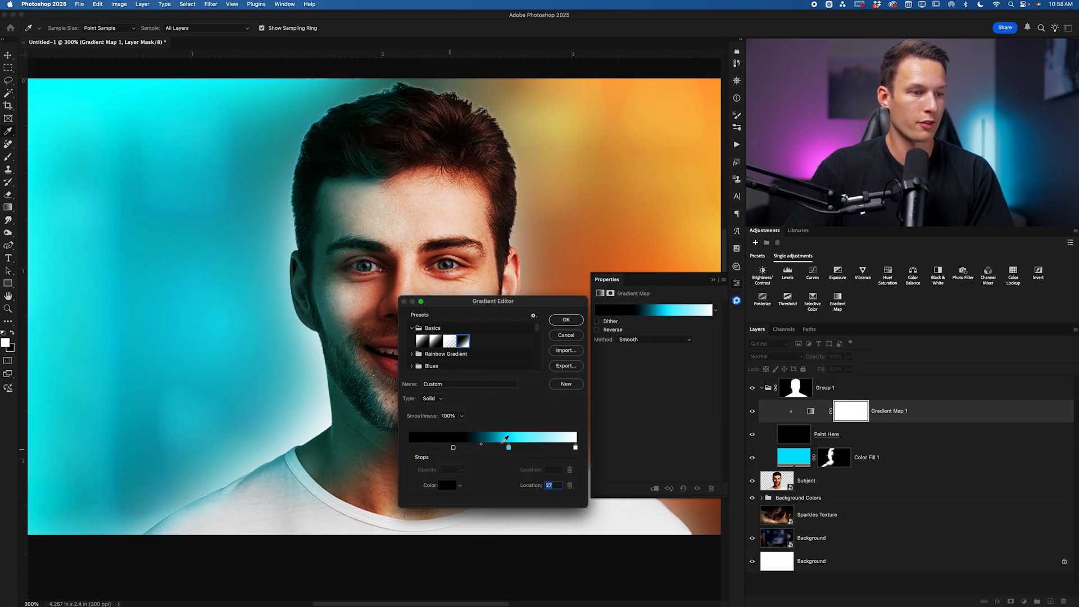
{"action": "left_click_drag", "start_coordinate": [575, 450], "coordinate": [569, 451]}
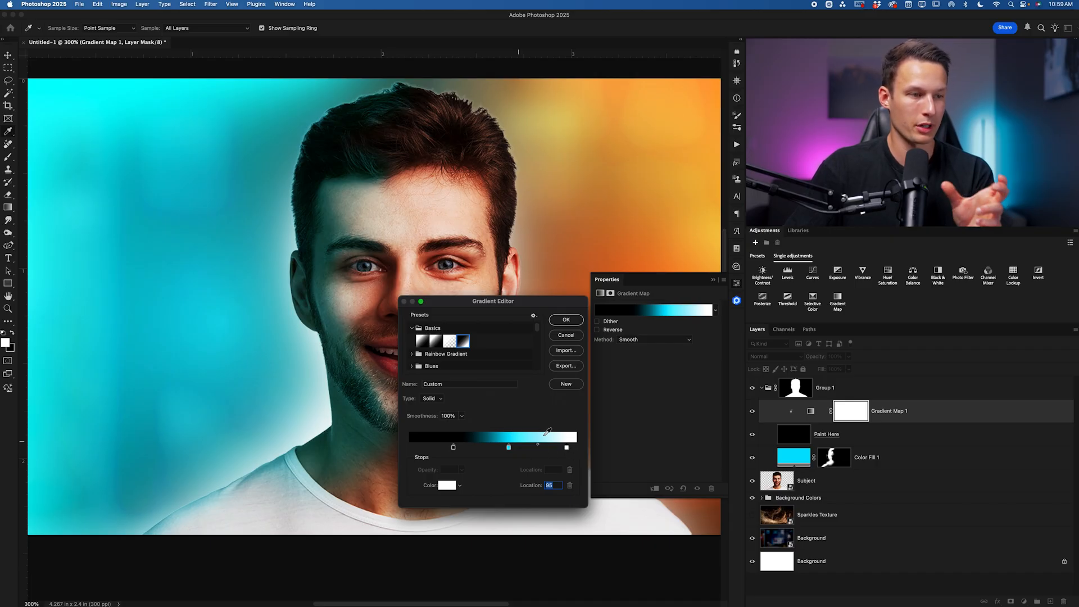
{"action": "left_click_drag", "start_coordinate": [453, 448], "coordinate": [468, 449]}
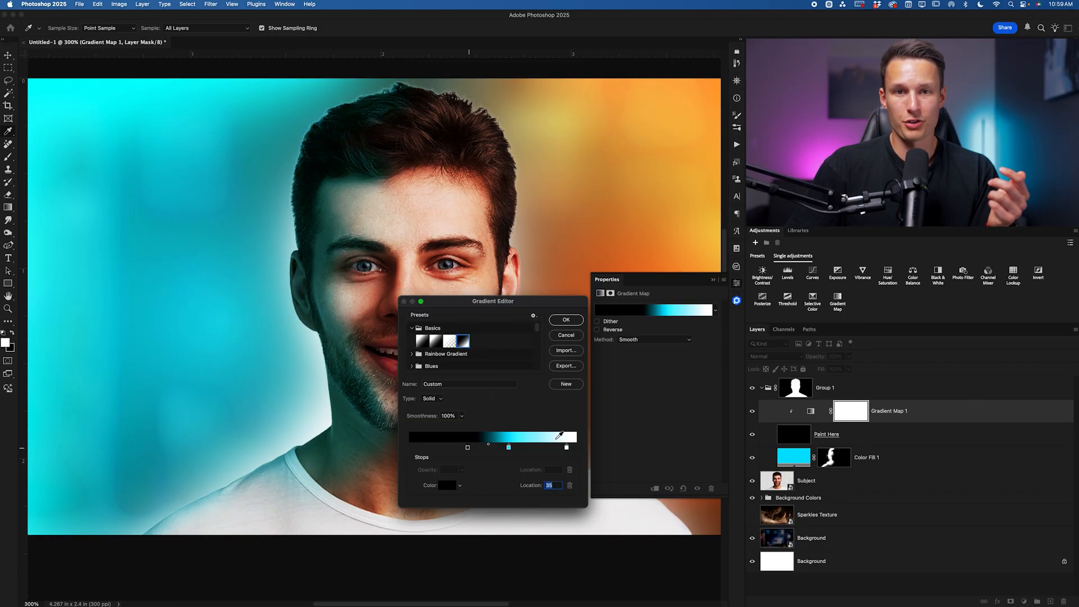
{"action": "scroll", "coordinate": [442, 344], "scroll_direction": "down", "scroll_amount": 5}
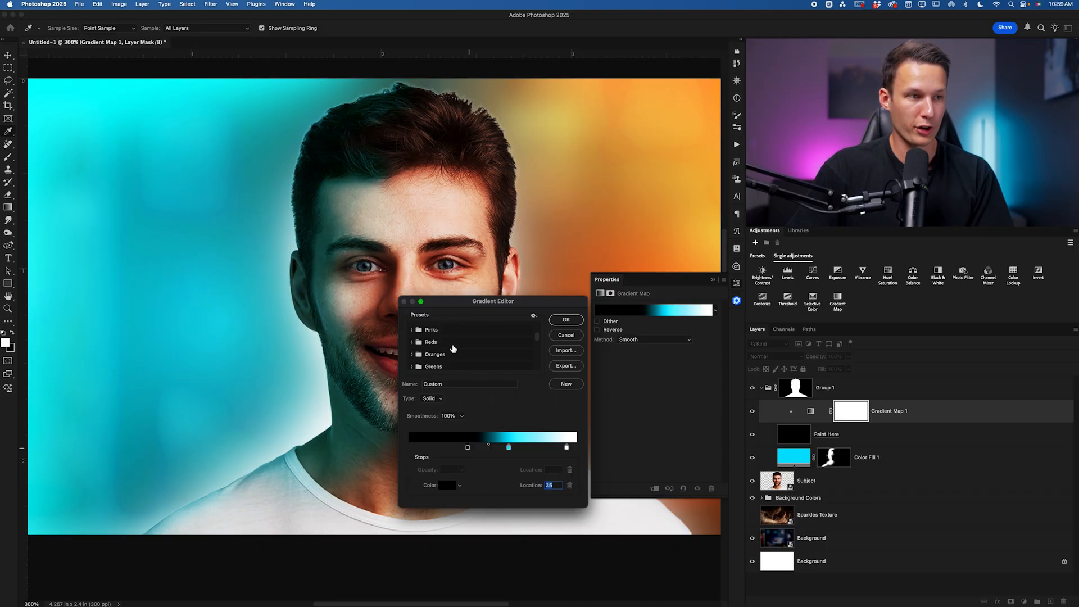
{"action": "left_click", "coordinate": [566, 320]}
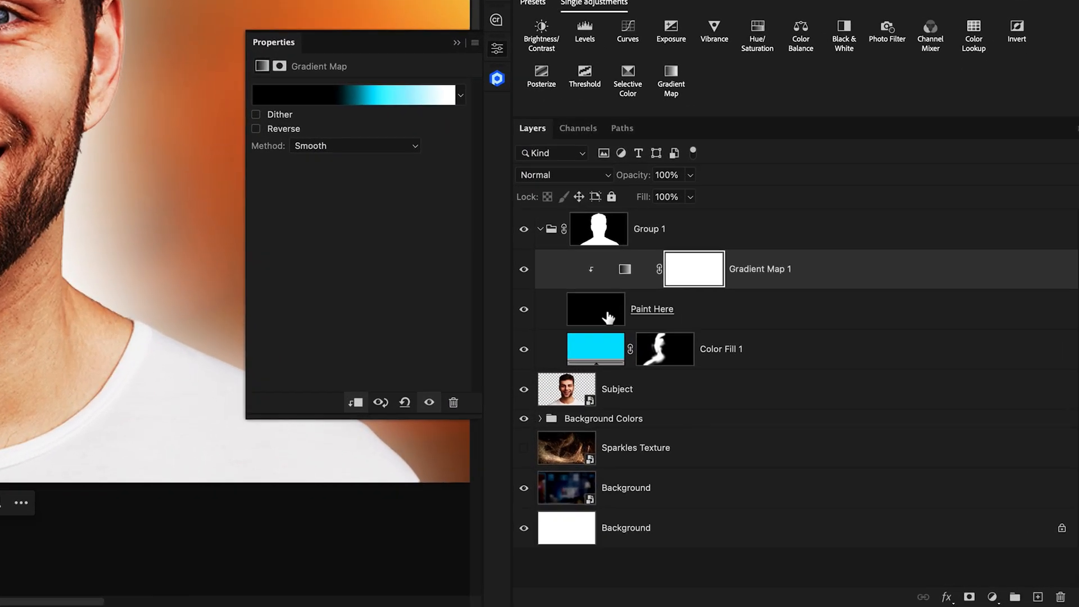
Select the Paint Here layer for painting and make white the foreground color.
{"action": "left_click", "coordinate": [800, 439]}
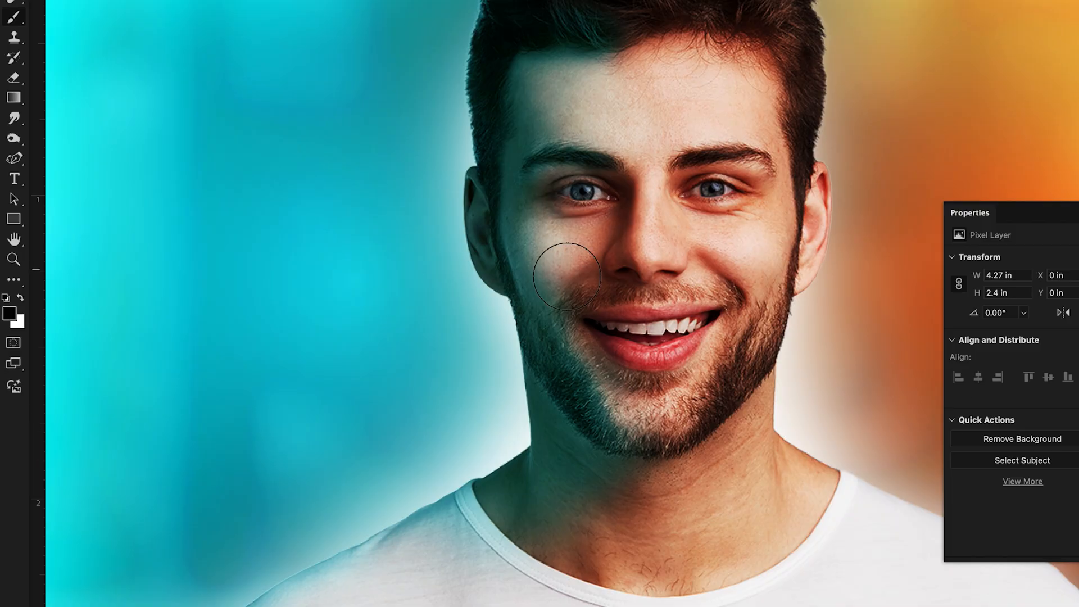
{"action": "left_click", "coordinate": [17, 302]}
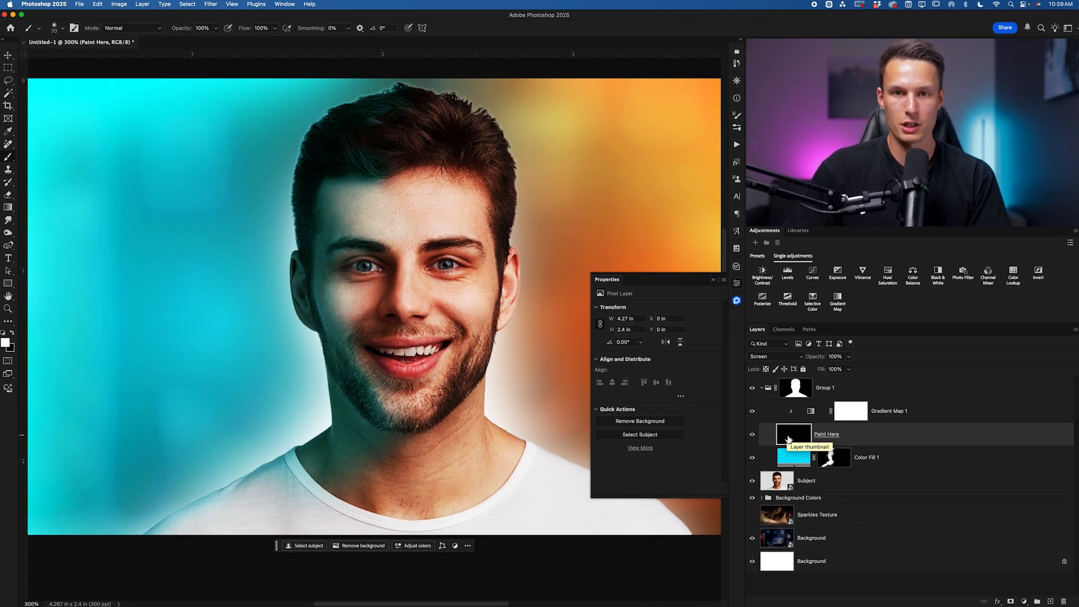
Try a winding white brush stroke at 100% flow down the face on the Paint Here layer, and undo it.
{"action": "mouse_move", "coordinate": [364, 233]}
{"action": "left_mouse_down"}
{"action": "mouse_move", "coordinate": [447, 270]}
{"action": "mouse_move", "coordinate": [413, 343]}
{"action": "mouse_move", "coordinate": [463, 451]}
{"action": "mouse_move", "coordinate": [419, 502]}
{"action": "mouse_move", "coordinate": [379, 491]}
{"action": "mouse_move", "coordinate": [390, 449]}
{"action": "mouse_move", "coordinate": [347, 463]}
{"action": "mouse_move", "coordinate": [333, 497]}
{"action": "left_mouse_up"}
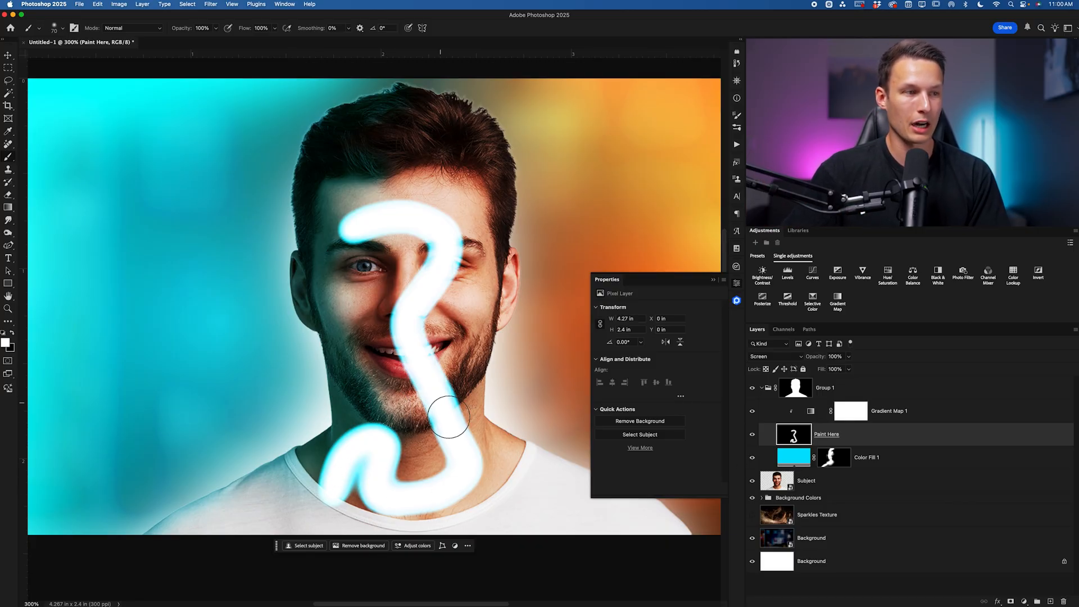
{"action": "scroll", "coordinate": [325, 365], "scroll_direction": "down", "scroll_amount": 1}
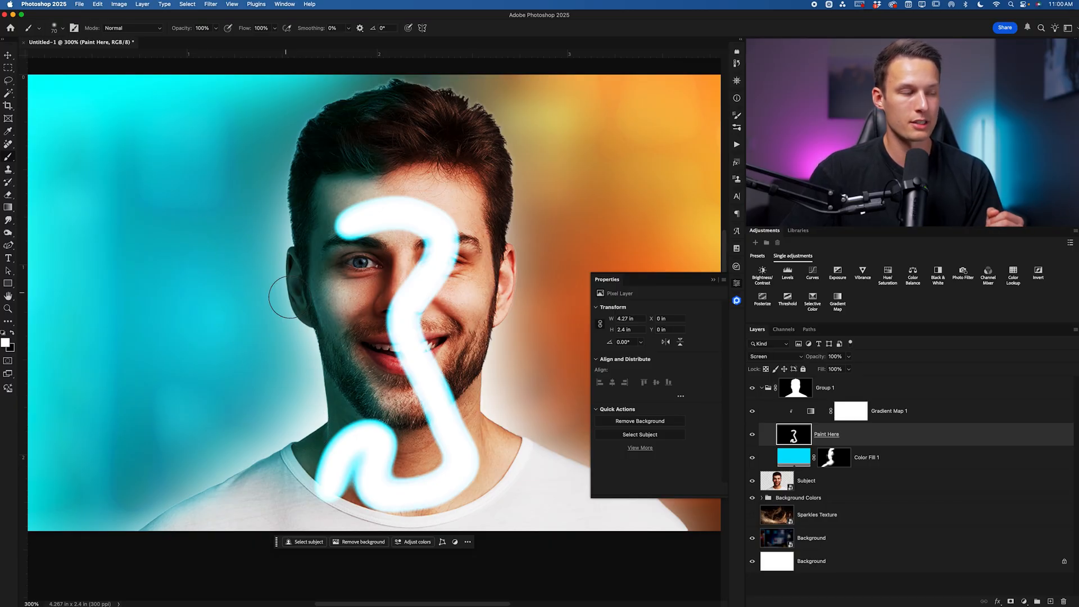
{"action": "key", "text": "super+z"}
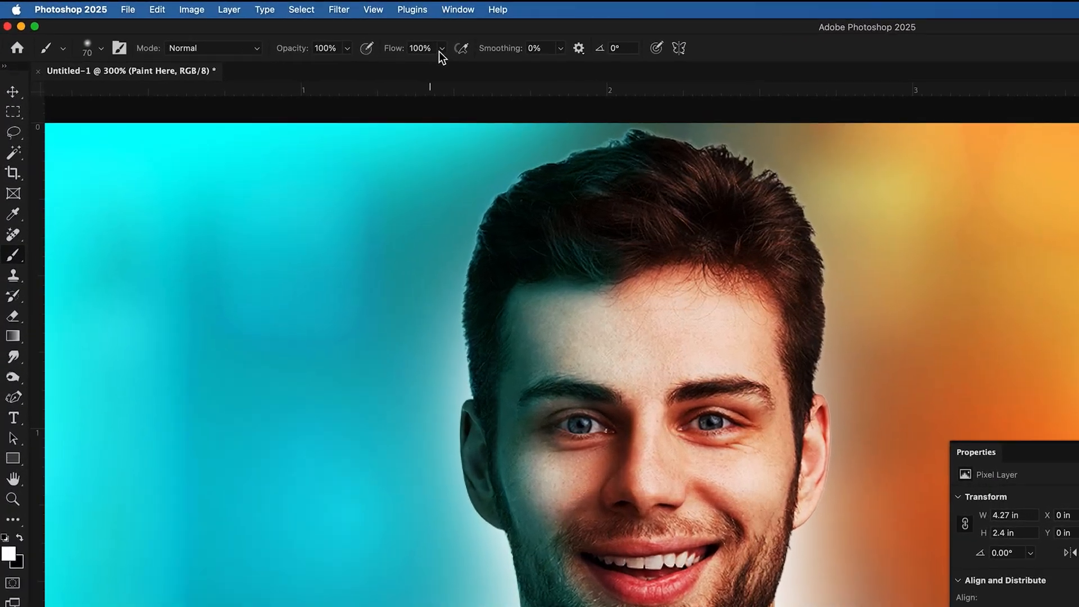
Set the brush flow to 26% and choose the Soft Round brush from the General Brushes.
{"action": "left_click", "coordinate": [441, 49]}
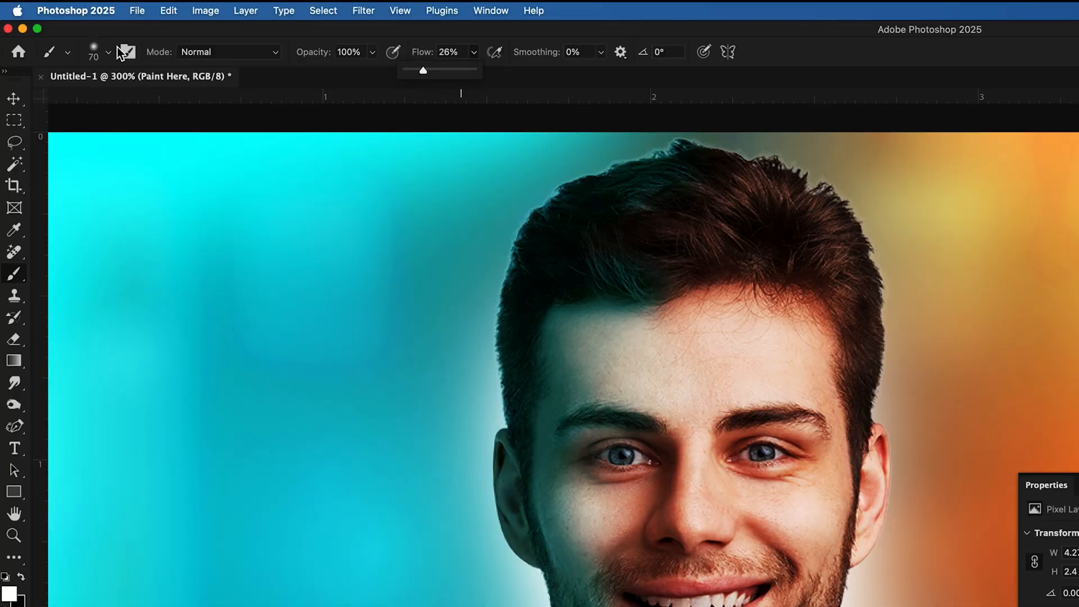
{"action": "left_click", "coordinate": [99, 55]}
{"action": "left_click", "coordinate": [112, 248]}
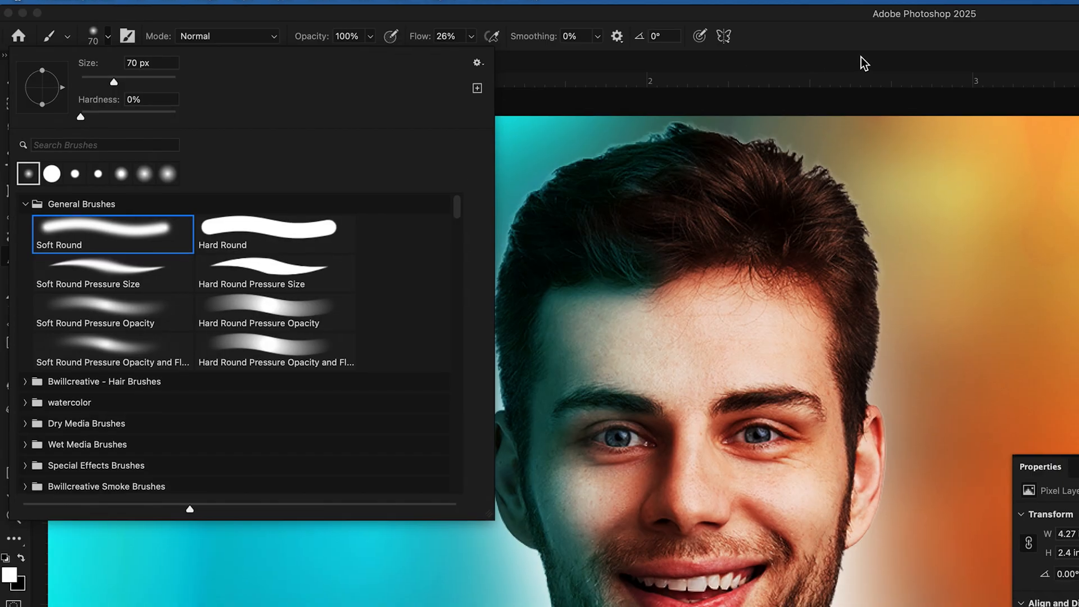
{"action": "left_click", "coordinate": [865, 70]}
Paint a white edge-light stroke with a smaller brush from the temple down the cheek and along the jawline on the cyan side.
{"action": "key", "text": "bracketleft"}
{"action": "key", "text": "bracketleft"}
{"action": "key", "text": "bracketleft"}
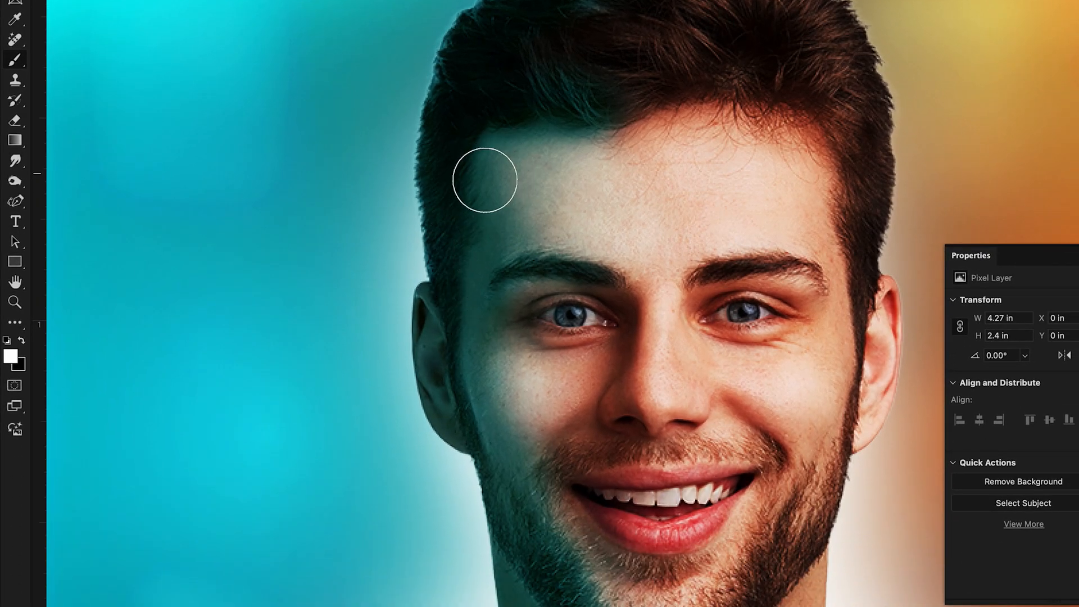
{"action": "key", "text": "bracketleft"}
{"action": "scroll", "coordinate": [470, 159], "scroll_direction": "right", "scroll_amount": 1}
{"action": "mouse_move", "coordinate": [469, 153]}
{"action": "left_mouse_down"}
{"action": "mouse_move", "coordinate": [462, 344]}
{"action": "mouse_move", "coordinate": [484, 448]}
{"action": "mouse_move", "coordinate": [508, 498]}
{"action": "left_mouse_up"}
{"action": "scroll", "coordinate": [518, 299], "scroll_direction": "left", "scroll_amount": 1}
{"action": "key", "text": "bracketright"}
{"action": "key", "text": "bracketright"}
{"action": "mouse_move", "coordinate": [481, 168]}
{"action": "left_mouse_down"}
{"action": "mouse_move", "coordinate": [477, 313]}
{"action": "mouse_move", "coordinate": [501, 441]}
{"action": "mouse_move", "coordinate": [514, 454]}
{"action": "left_mouse_up"}
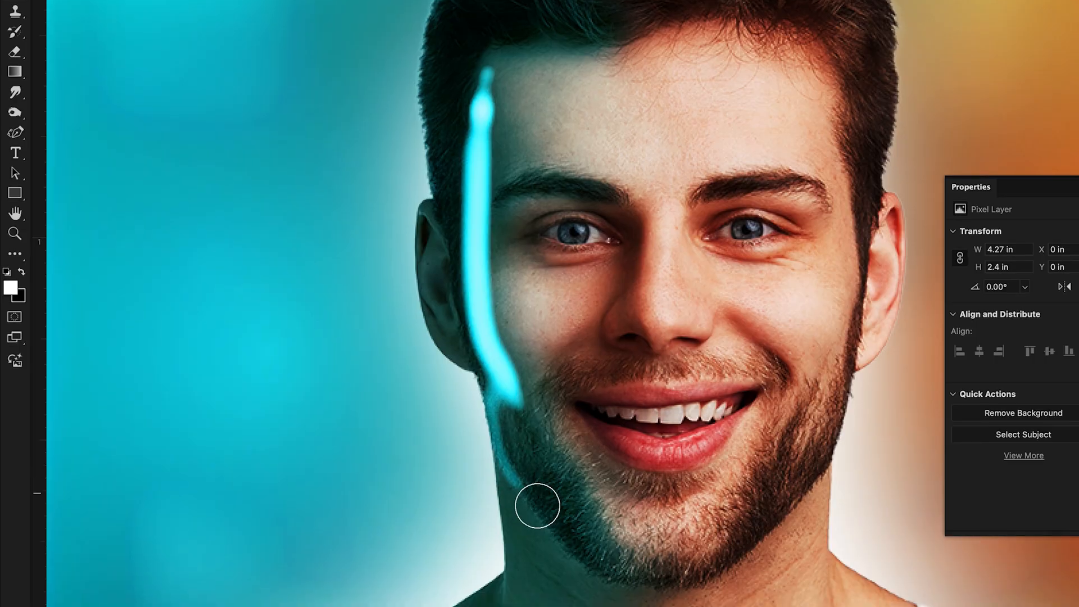
{"action": "mouse_move", "coordinate": [538, 506]}
{"action": "left_mouse_down"}
{"action": "mouse_move", "coordinate": [580, 552]}
{"action": "mouse_move", "coordinate": [619, 571]}
{"action": "left_mouse_up"}
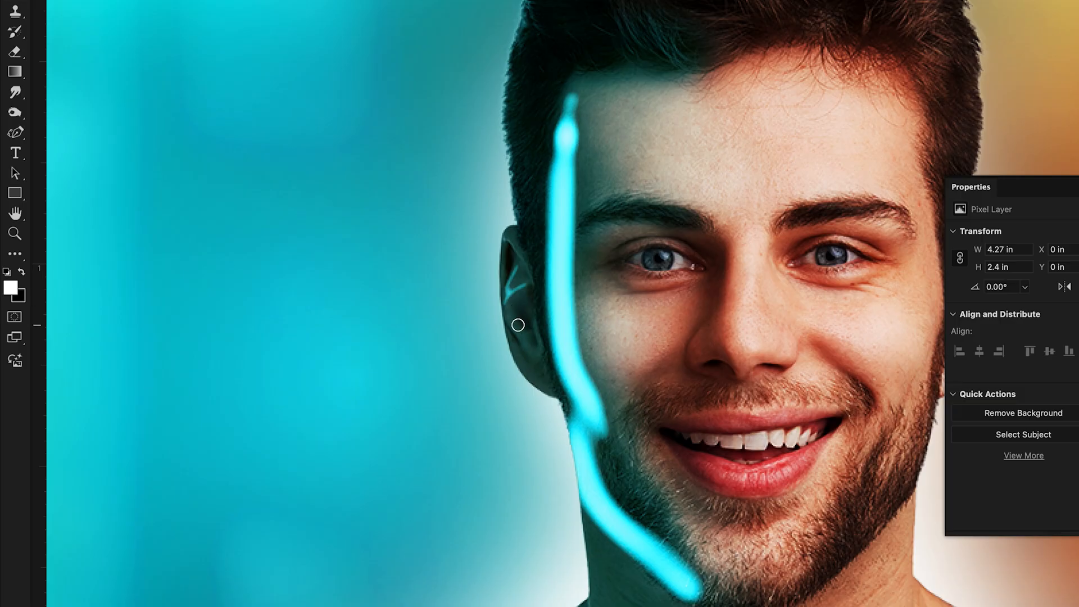
Paint thin highlight strokes along the inner folds and lower rim of the ear on the cyan side.
{"action": "mouse_move", "coordinate": [526, 345]}
{"action": "left_mouse_down"}
{"action": "mouse_move", "coordinate": [539, 365]}
{"action": "mouse_move", "coordinate": [536, 293]}
{"action": "left_mouse_up"}
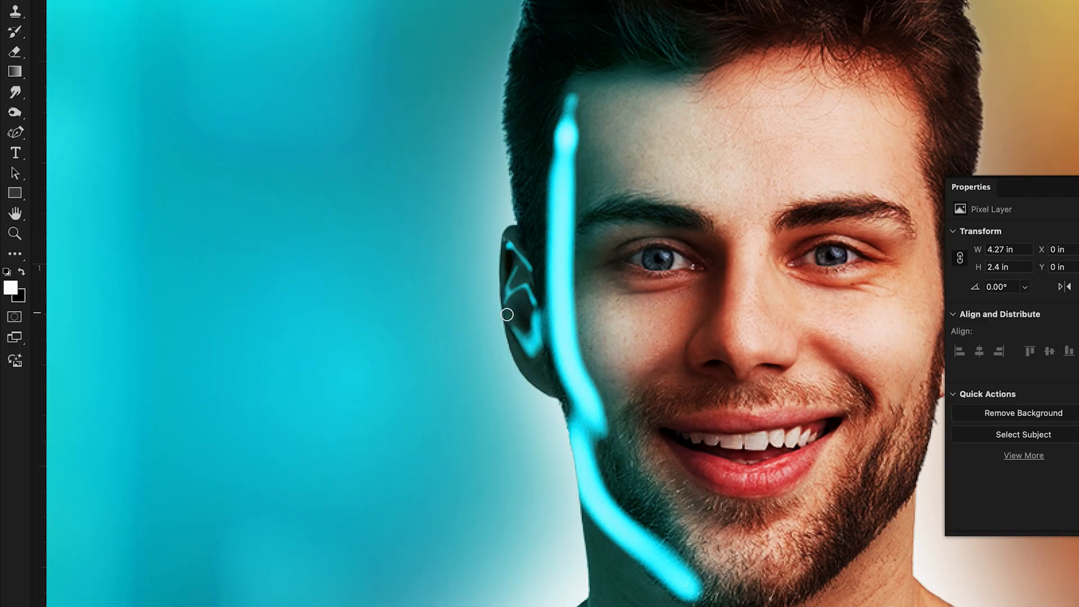
{"action": "left_click_drag", "start_coordinate": [510, 325], "coordinate": [547, 373]}
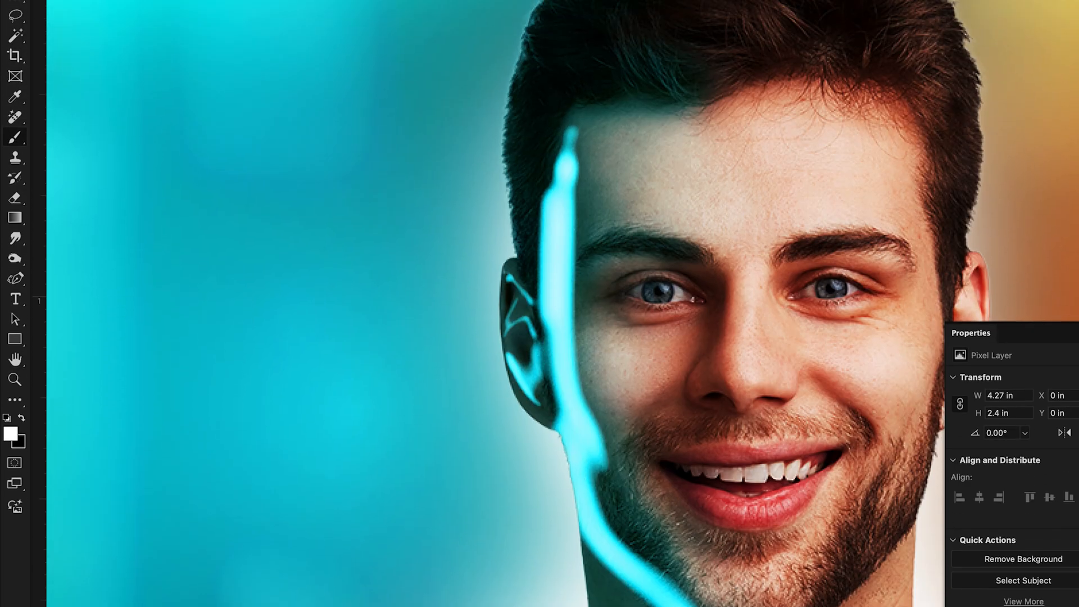
{"action": "left_click", "coordinate": [440, 29]}
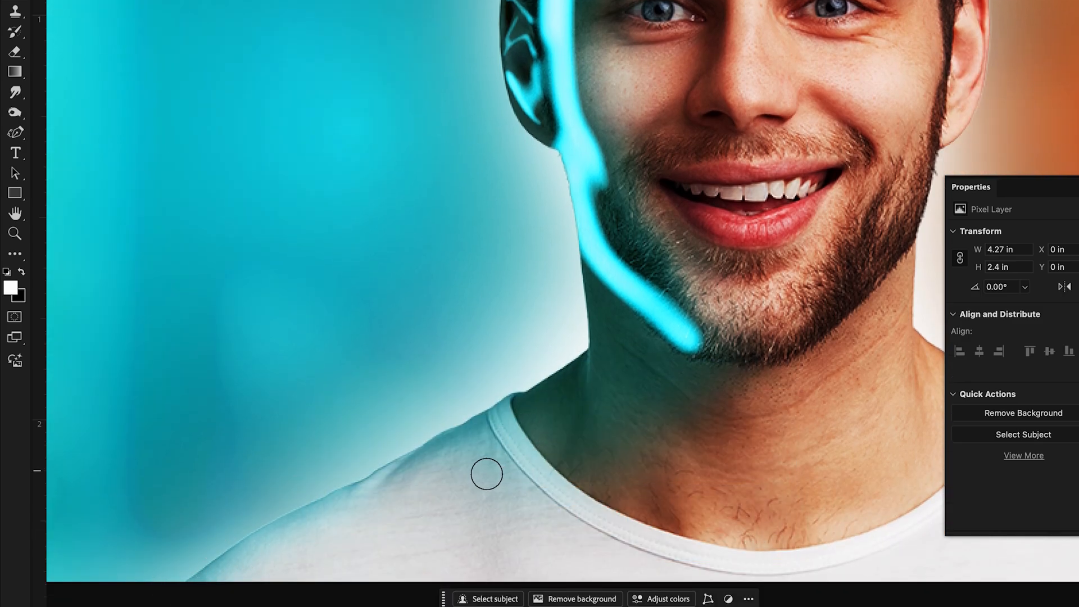
Try a straight white brush stroke between two points across the shirt near the collar, and undo it.
{"action": "left_click", "coordinate": [445, 493]}
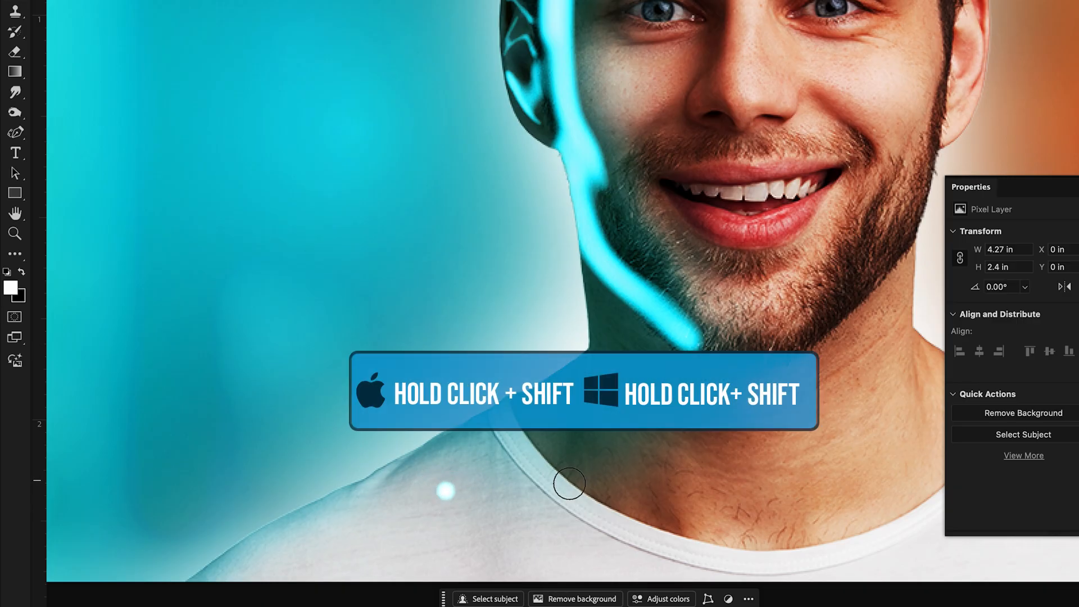
{"action": "left_click", "coordinate": [570, 482], "text": "shift"}
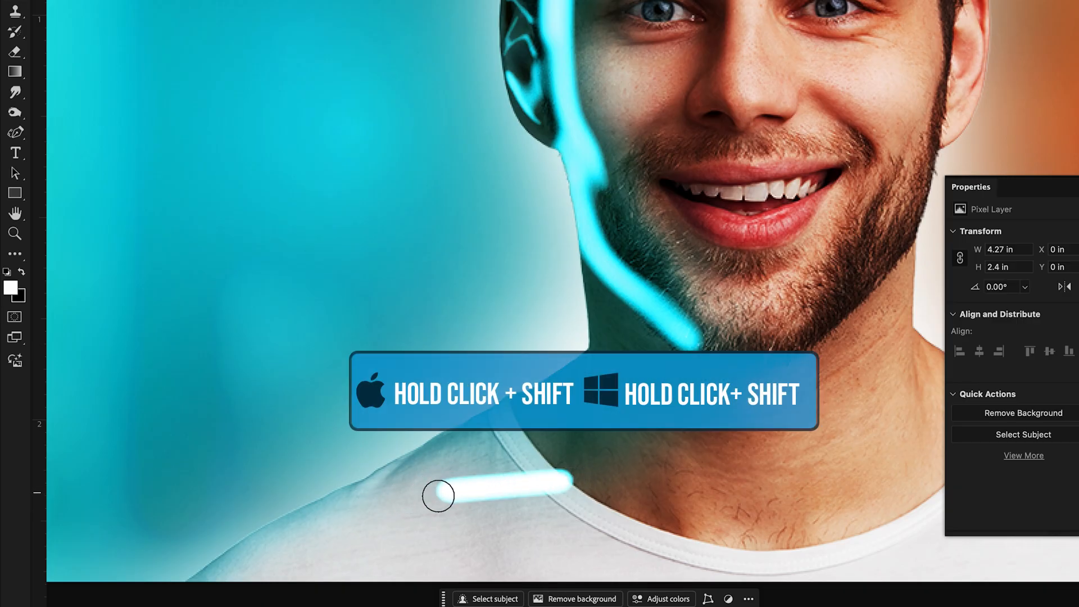
{"action": "key", "text": "ctrl+z"}
{"action": "key", "text": "ctrl+z"}
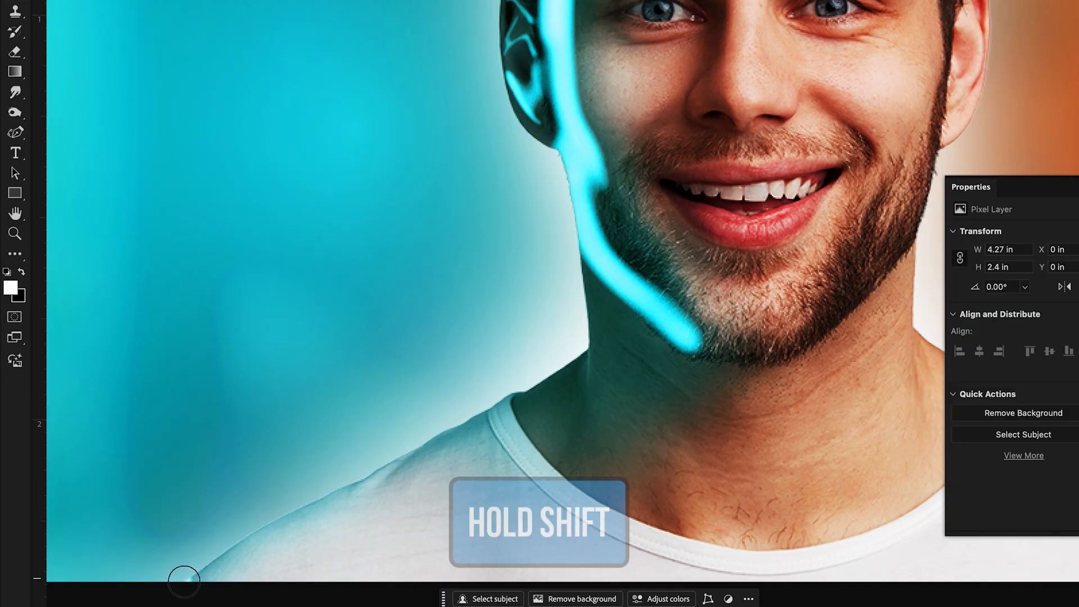
Paint a thin white edge light along the outer edge of the shoulder and up the side of the neck.
{"action": "mouse_move", "coordinate": [245, 538]}
{"action": "left_mouse_down"}
{"action": "mouse_move", "coordinate": [323, 489]}
{"action": "mouse_move", "coordinate": [424, 450]}
{"action": "mouse_move", "coordinate": [417, 443]}
{"action": "mouse_move", "coordinate": [488, 394]}
{"action": "mouse_move", "coordinate": [537, 381]}
{"action": "left_mouse_up"}
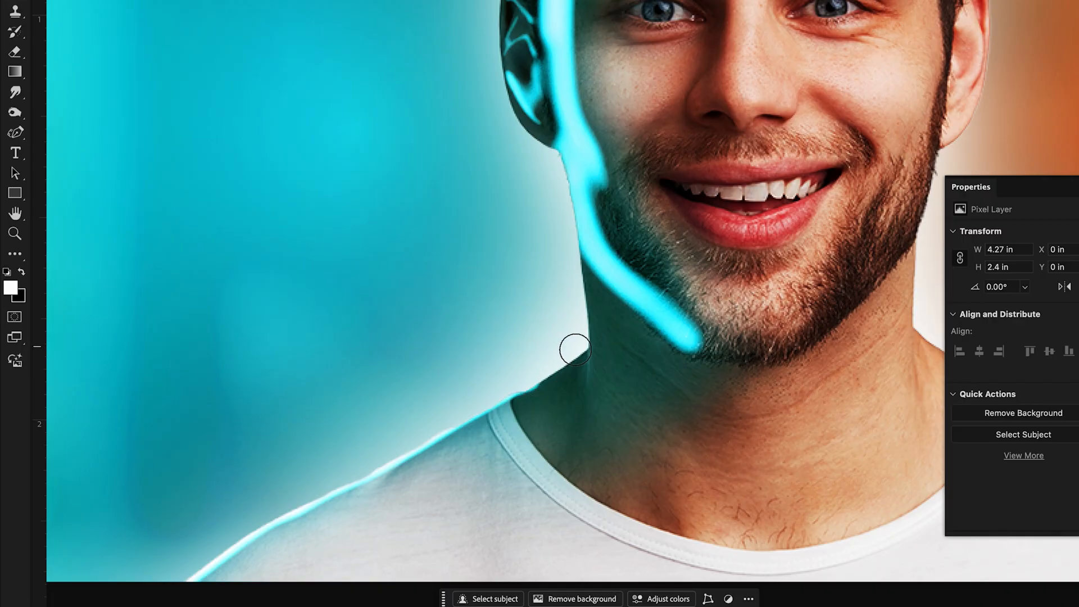
{"action": "left_click_drag", "start_coordinate": [586, 346], "coordinate": [588, 345]}
{"action": "mouse_move", "coordinate": [575, 269]}
{"action": "left_mouse_down"}
{"action": "mouse_move", "coordinate": [575, 253]}
{"action": "mouse_move", "coordinate": [574, 288]}
{"action": "left_mouse_up"}
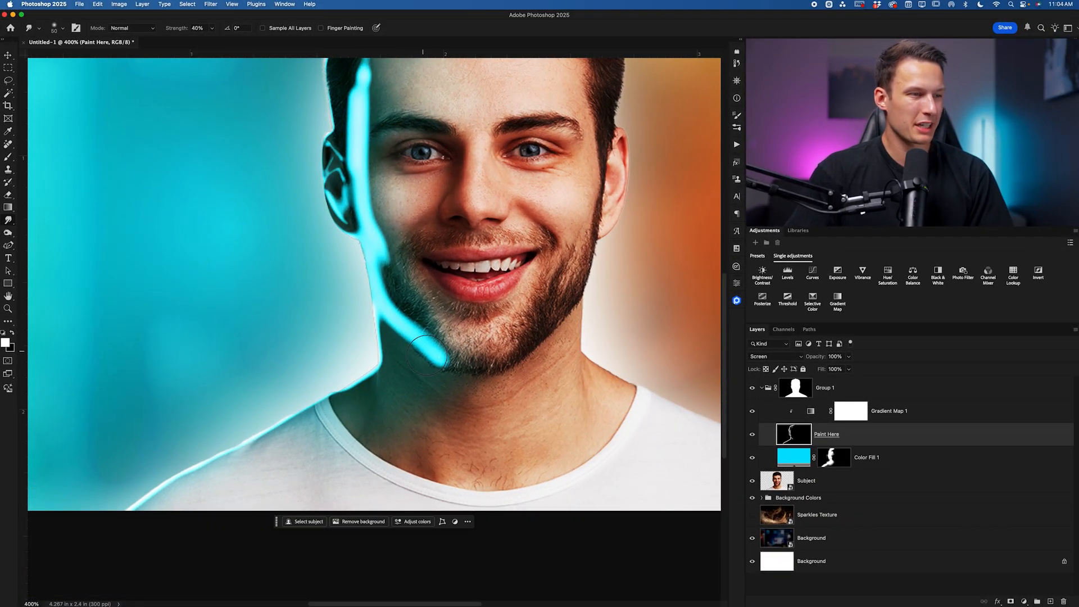
Using the Smudge tool with a soft round brush, smear the tip of the temple highlight up toward the hairline.
{"action": "scroll", "coordinate": [428, 355], "scroll_direction": "up", "scroll_amount": 4}
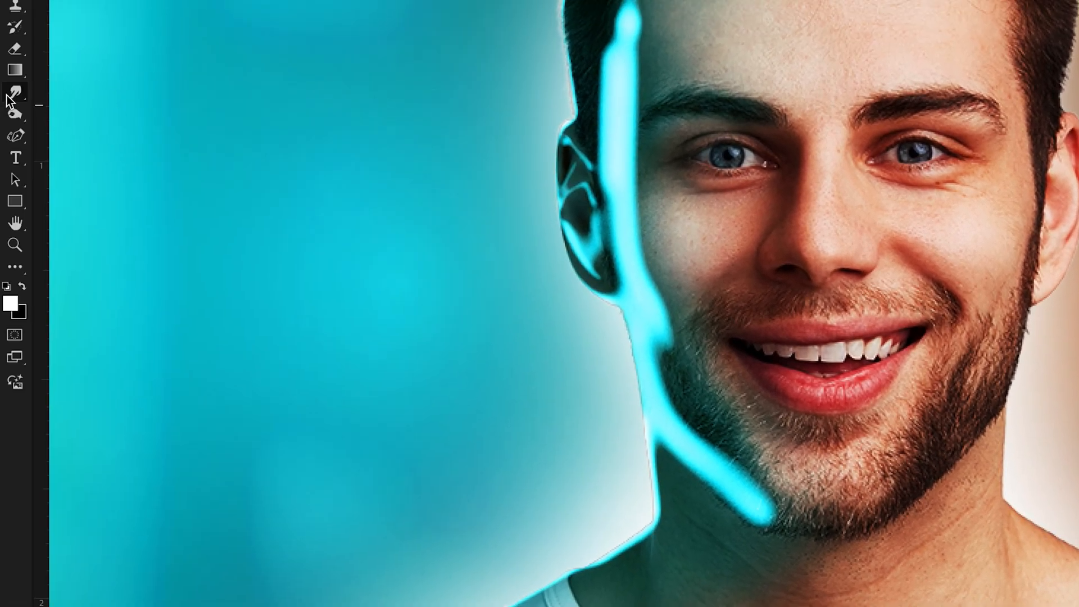
{"action": "left_click", "coordinate": [7, 96]}
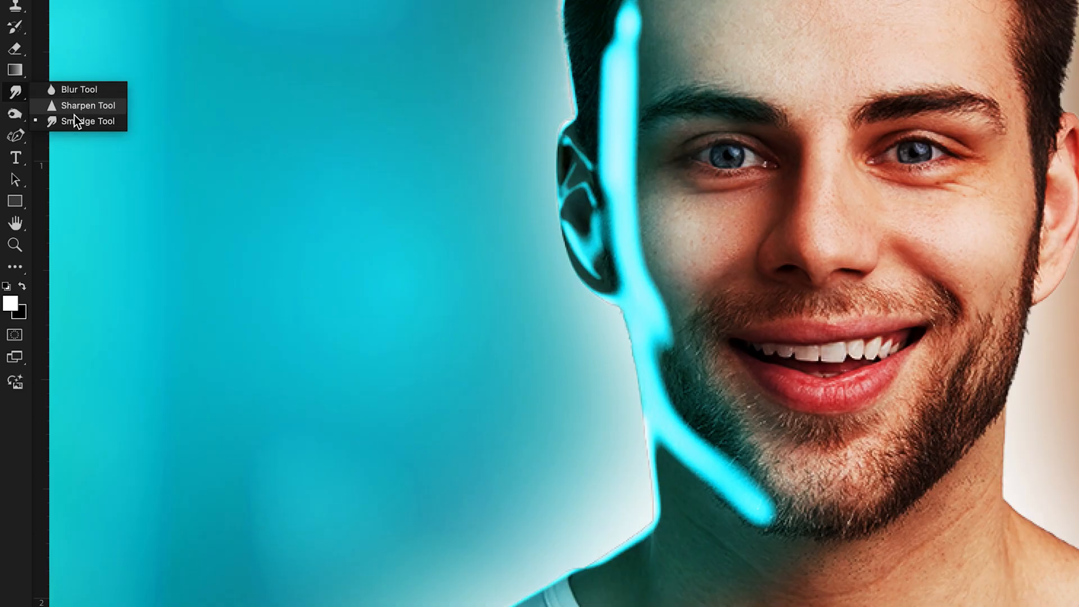
{"action": "left_click", "coordinate": [97, 123]}
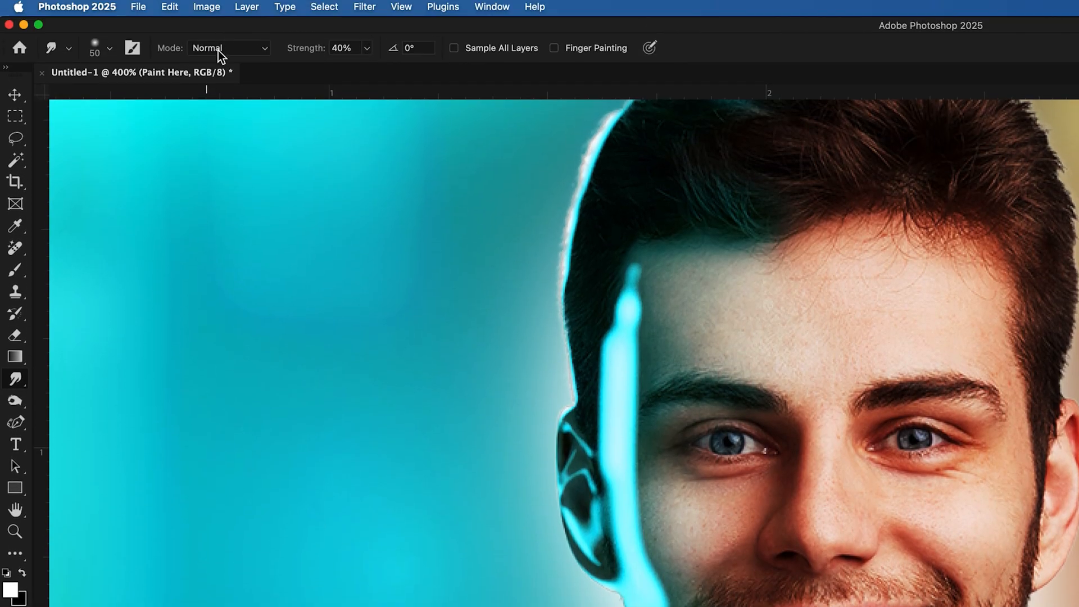
{"action": "left_click", "coordinate": [93, 52]}
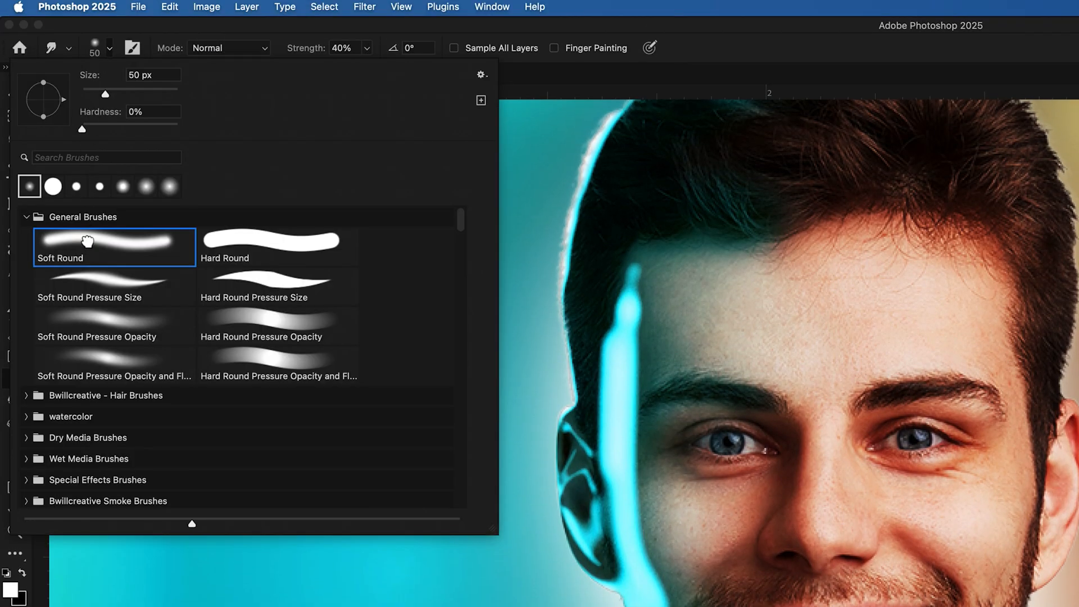
{"action": "left_click", "coordinate": [307, 34]}
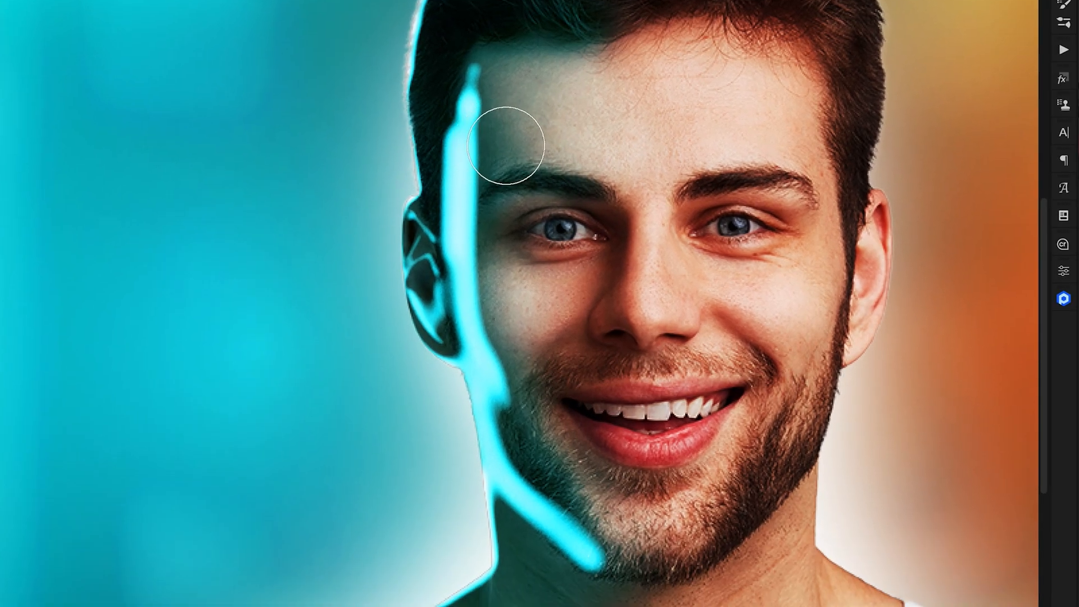
{"action": "left_click_drag", "start_coordinate": [490, 127], "coordinate": [526, 29]}
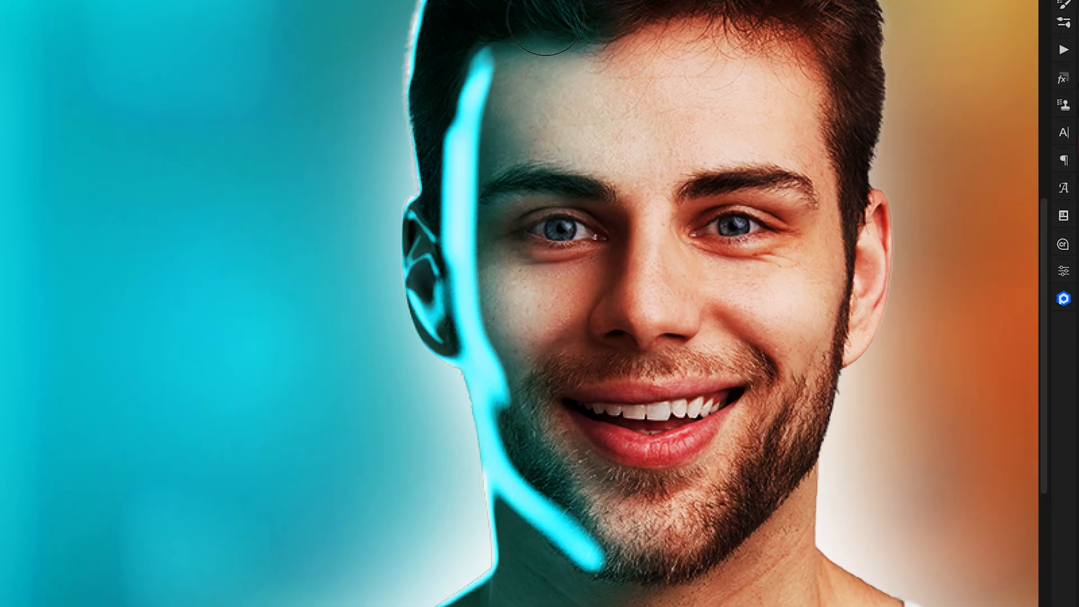
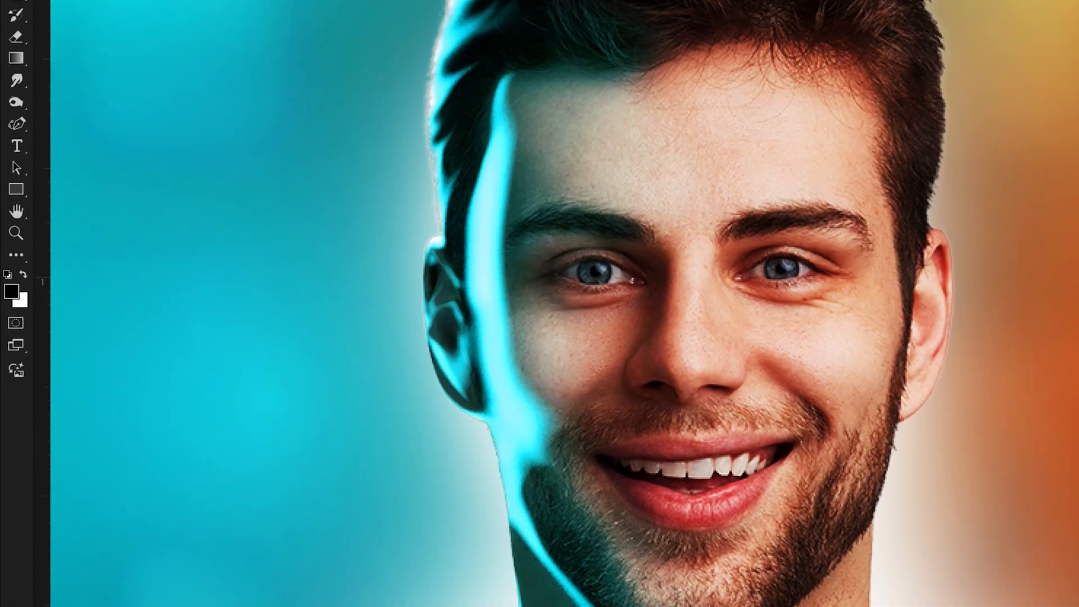
Paint with a soft black brush at 30% opacity and 33% flow to thin and soften the highlight on the cheek and upper jaw.
{"action": "left_click", "coordinate": [110, 48]}
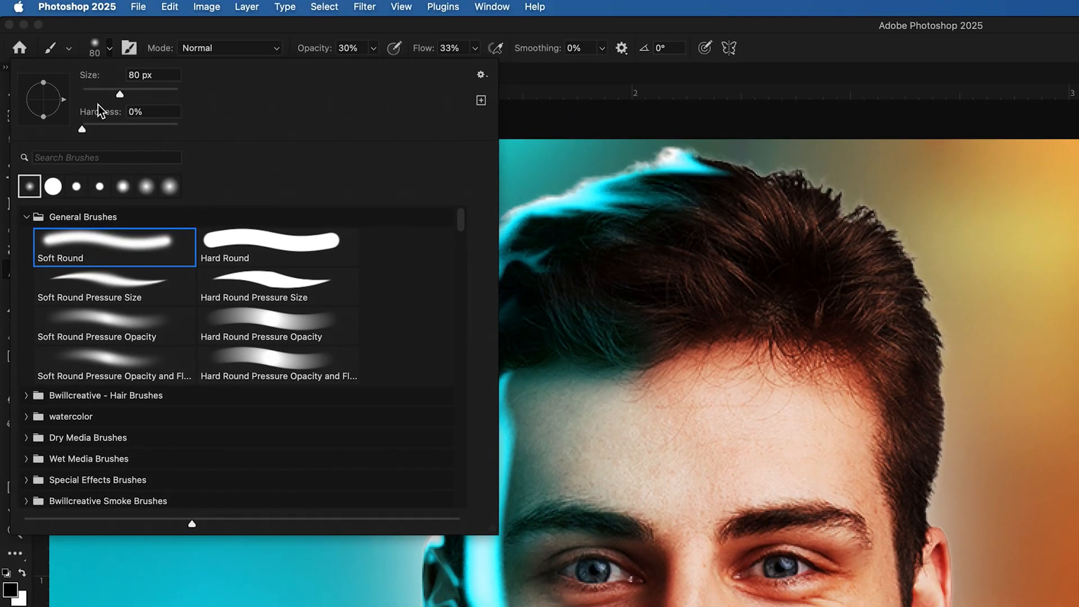
{"action": "left_click", "coordinate": [108, 47]}
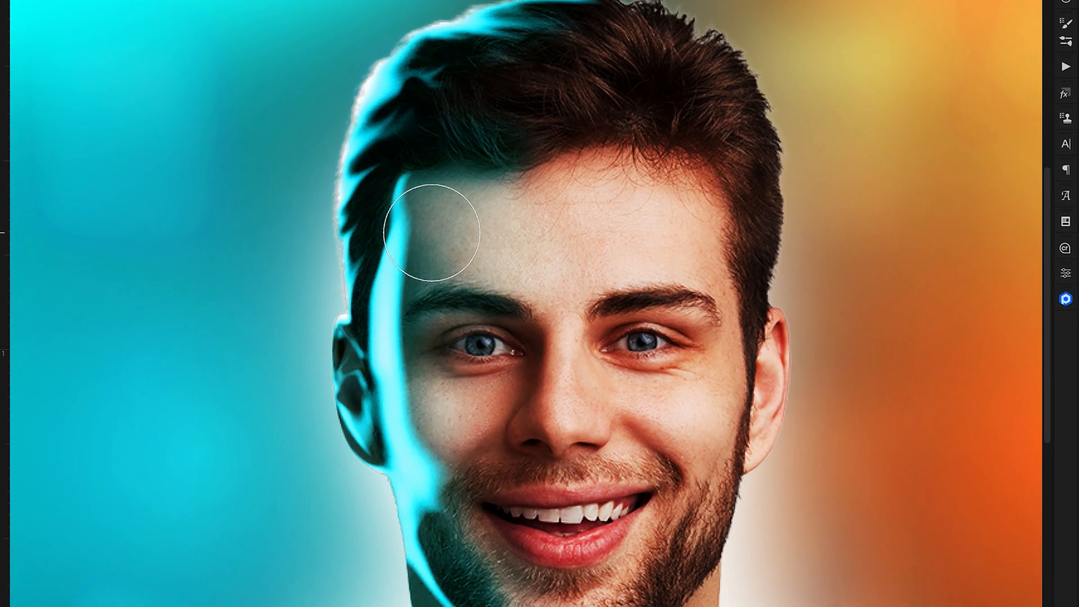
{"action": "mouse_move", "coordinate": [413, 392]}
{"action": "left_mouse_down"}
{"action": "mouse_move", "coordinate": [423, 410]}
{"action": "mouse_move", "coordinate": [409, 371]}
{"action": "left_mouse_up"}
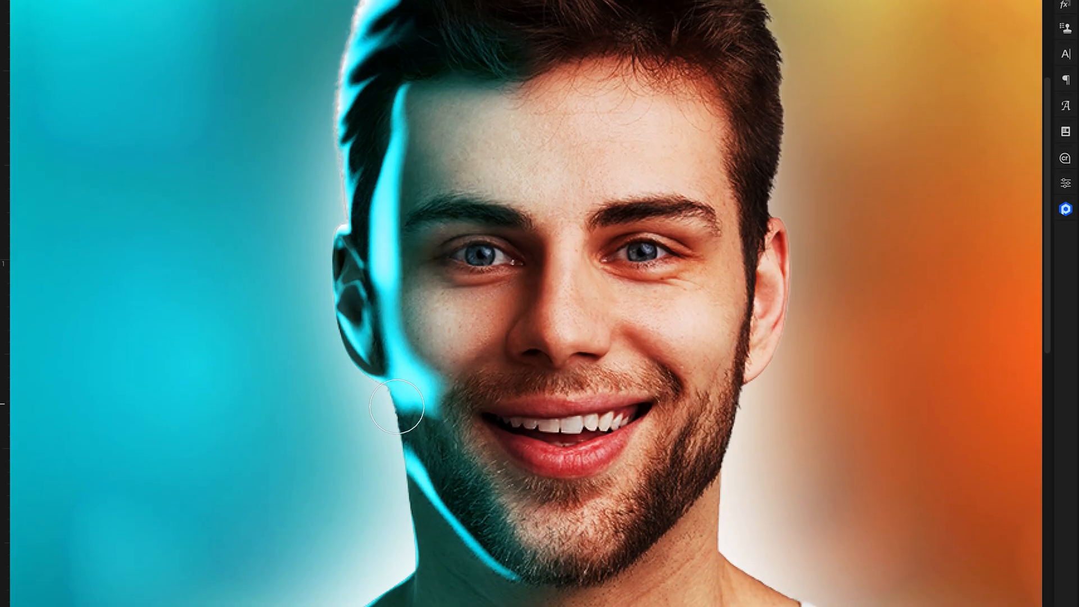
{"action": "left_click_drag", "start_coordinate": [412, 433], "coordinate": [393, 410]}
{"action": "left_click_drag", "start_coordinate": [453, 393], "coordinate": [455, 434]}
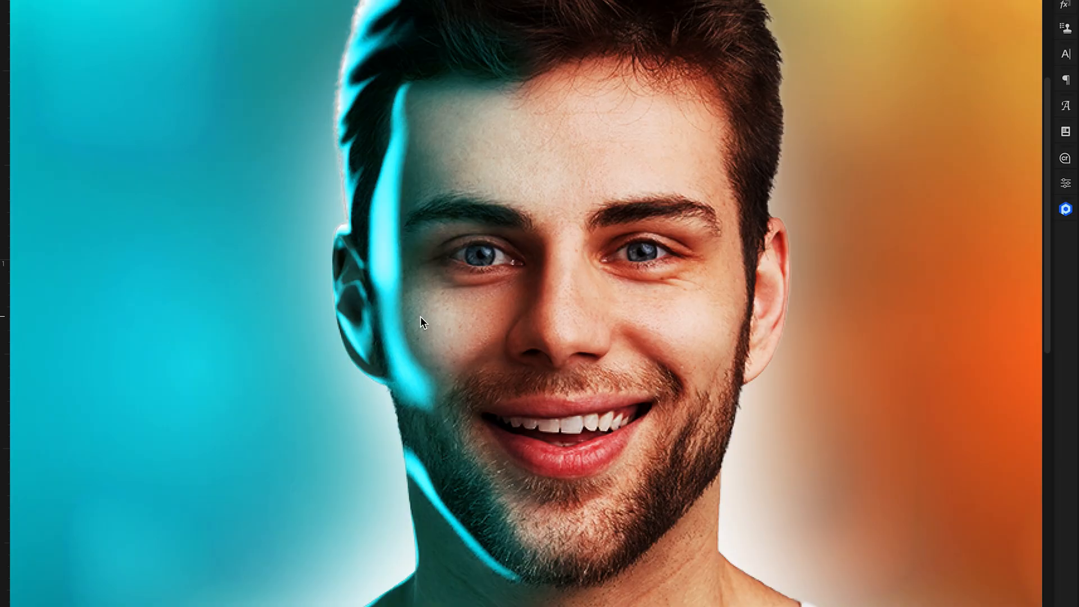
{"action": "left_click_drag", "start_coordinate": [419, 311], "coordinate": [440, 388]}
{"action": "left_click_drag", "start_coordinate": [419, 334], "coordinate": [460, 412]}
{"action": "left_click_drag", "start_coordinate": [422, 456], "coordinate": [418, 447]}
{"action": "key", "text": "ctrl+minus"}
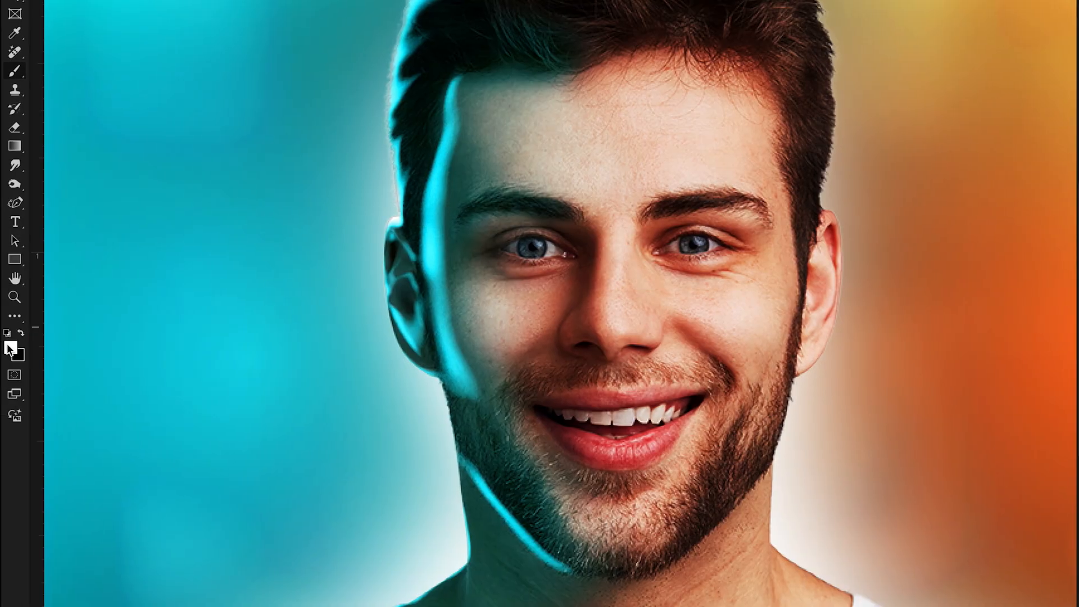
Paint white back over the gap between the cheek and jaw highlights and along the neck edge, adjusting the brush size.
{"action": "mouse_move", "coordinate": [457, 423]}
{"action": "left_mouse_down"}
{"action": "mouse_move", "coordinate": [462, 452]}
{"action": "mouse_move", "coordinate": [451, 392]}
{"action": "left_mouse_up"}
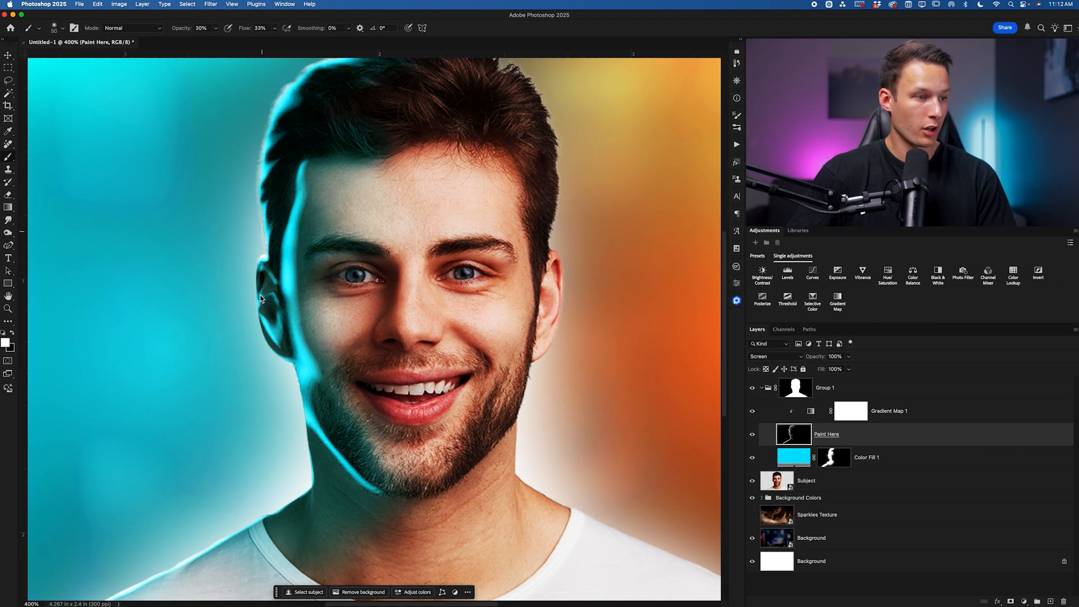
{"action": "left_click_drag", "start_coordinate": [461, 598], "coordinate": [476, 550]}
{"action": "key", "text": "["}
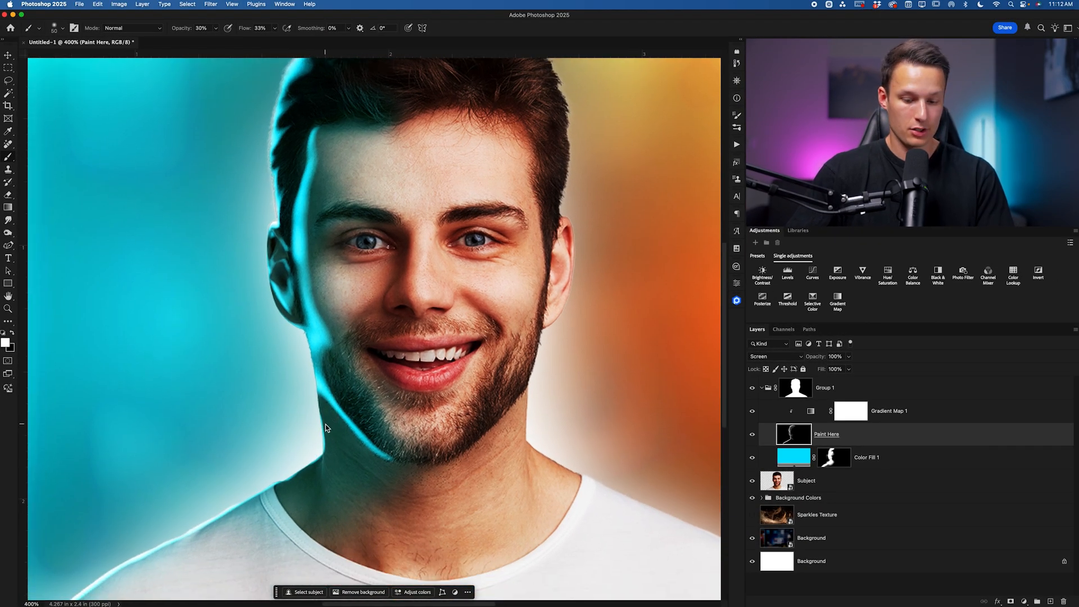
{"action": "key", "text": "]"}
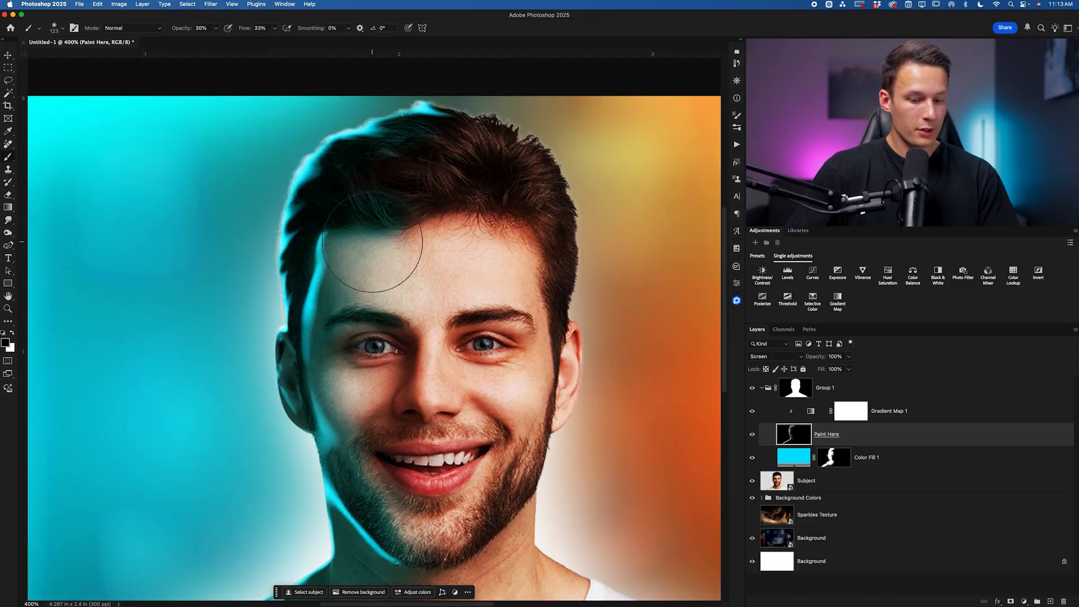
Duplicate the Color Fill 1 layer and fill the copy's layer mask with black.
{"action": "key", "text": "super+minus"}
{"action": "scroll", "coordinate": [349, 300], "scroll_direction": "down", "scroll_amount": 5}
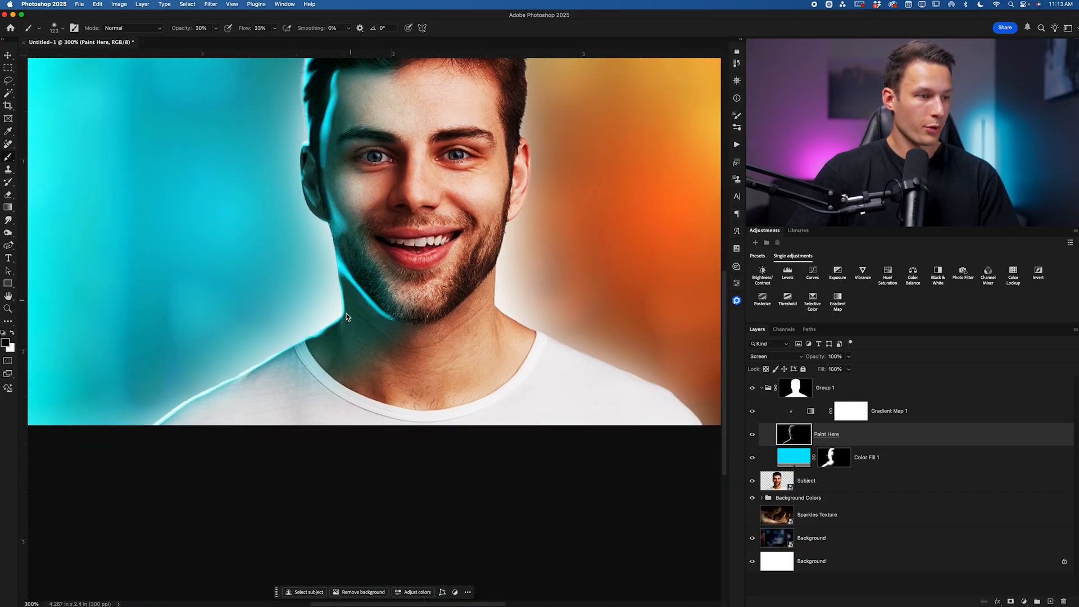
{"action": "key", "text": "super+minus"}
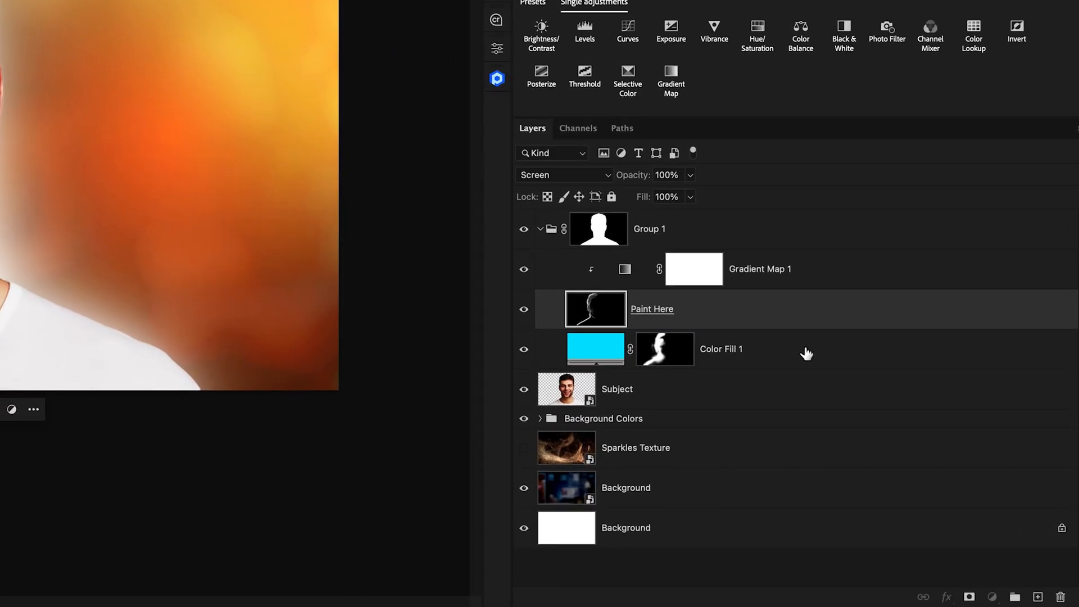
{"action": "left_click", "coordinate": [804, 353]}
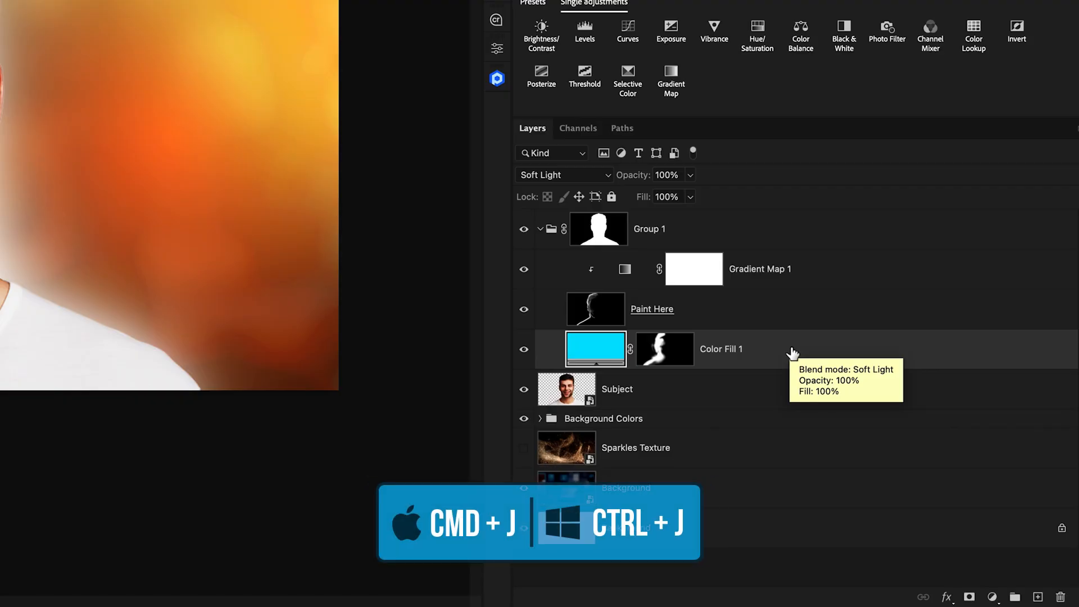
{"action": "key", "text": "ctrl+j"}
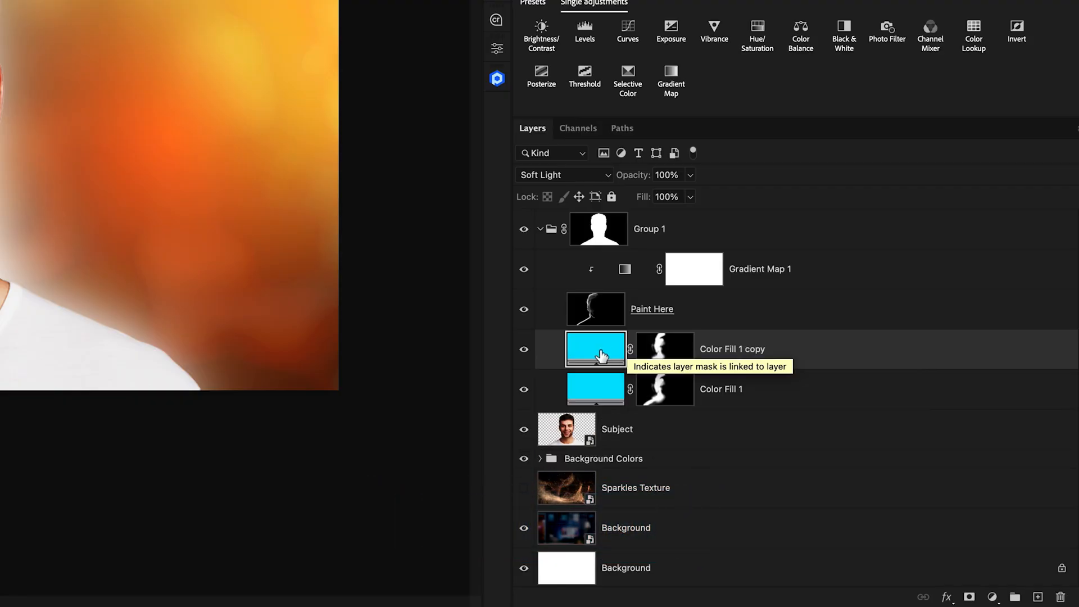
{"action": "left_click", "coordinate": [657, 362]}
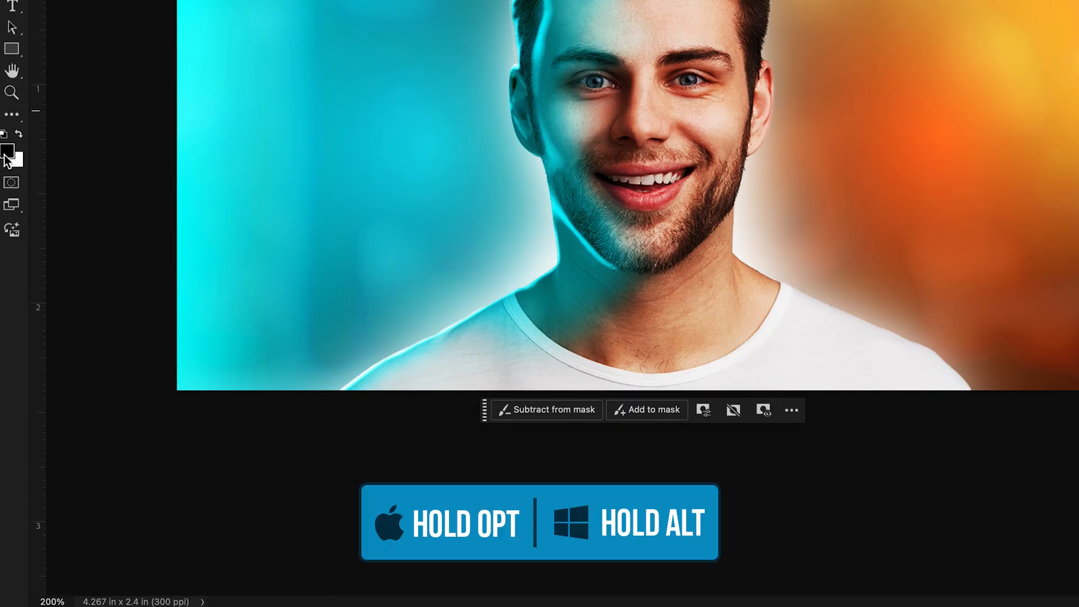
{"action": "key", "text": "alt+BackSpace"}
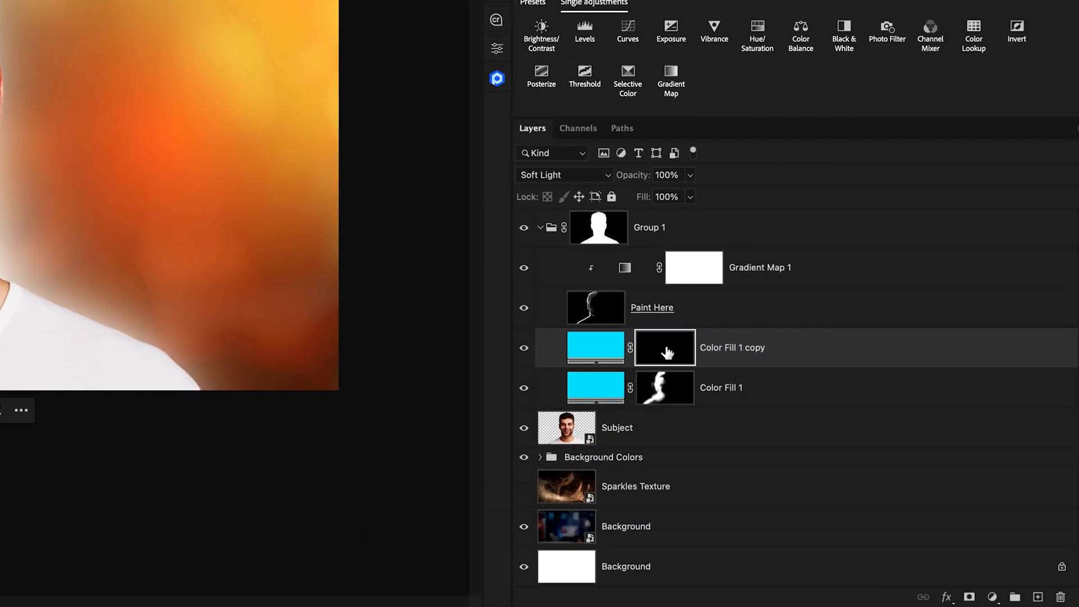
Set the Color Fill 1 copy layer to Linear Dodge (Add) and paint white on its mask down the subject's cyan-lit side.
{"action": "left_click", "coordinate": [533, 176]}
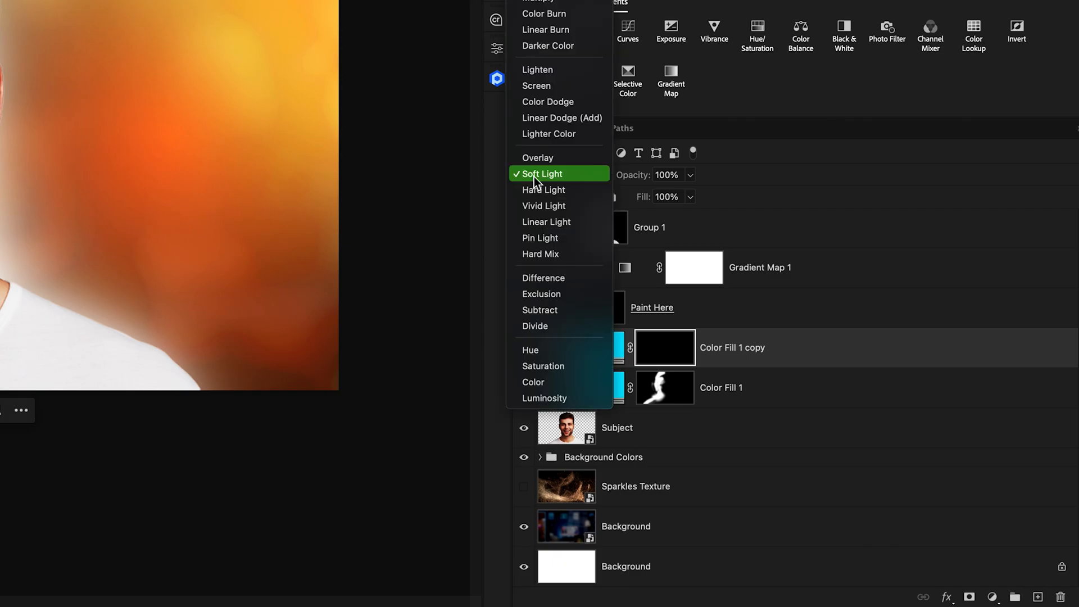
{"action": "left_click", "coordinate": [547, 117]}
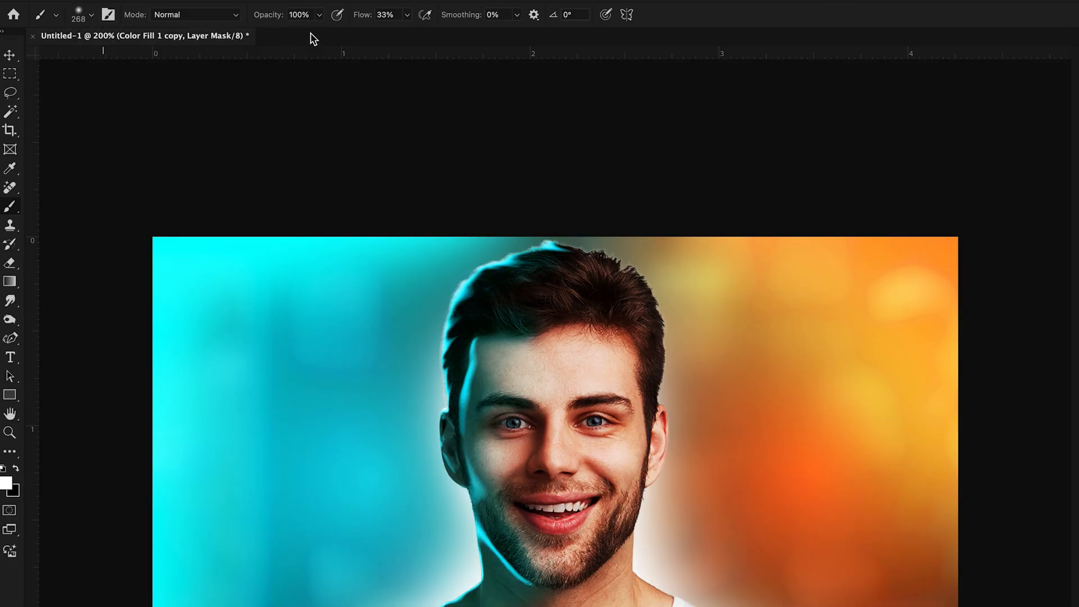
{"action": "left_click", "coordinate": [406, 16]}
{"action": "left_click", "coordinate": [405, 19]}
{"action": "mouse_move", "coordinate": [442, 259]}
{"action": "left_mouse_down"}
{"action": "mouse_move", "coordinate": [413, 446]}
{"action": "mouse_move", "coordinate": [408, 569]}
{"action": "left_mouse_up"}
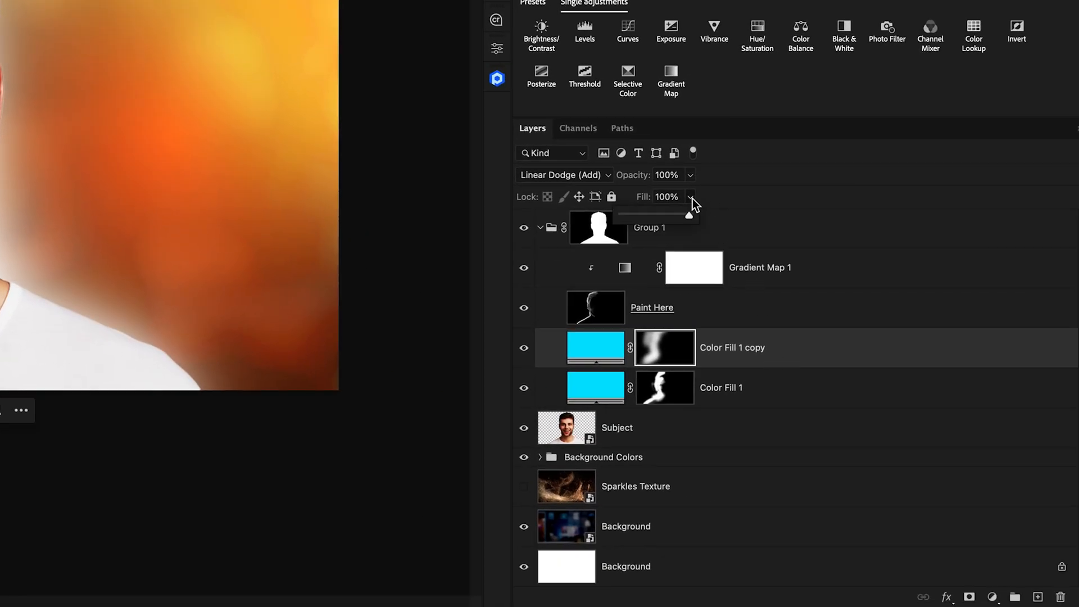
Lower the fill of the Color Fill 1 copy layer to tone down the added cyan glow.
{"action": "left_click_drag", "start_coordinate": [667, 217], "coordinate": [658, 217]}
{"action": "left_click_drag", "start_coordinate": [1073, 384], "coordinate": [1074, 383]}
{"action": "left_click", "coordinate": [1077, 495]}
{"action": "left_click", "coordinate": [1078, 495]}
{"action": "left_click", "coordinate": [1077, 495]}
{"action": "left_click", "coordinate": [1077, 495]}
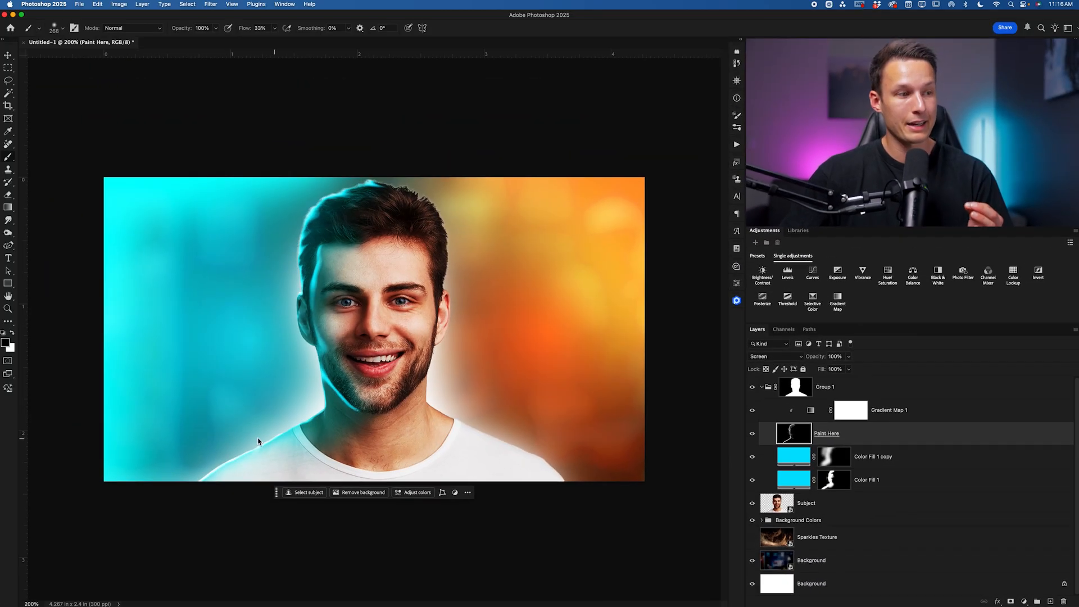
{"action": "left_click", "coordinate": [879, 460]}
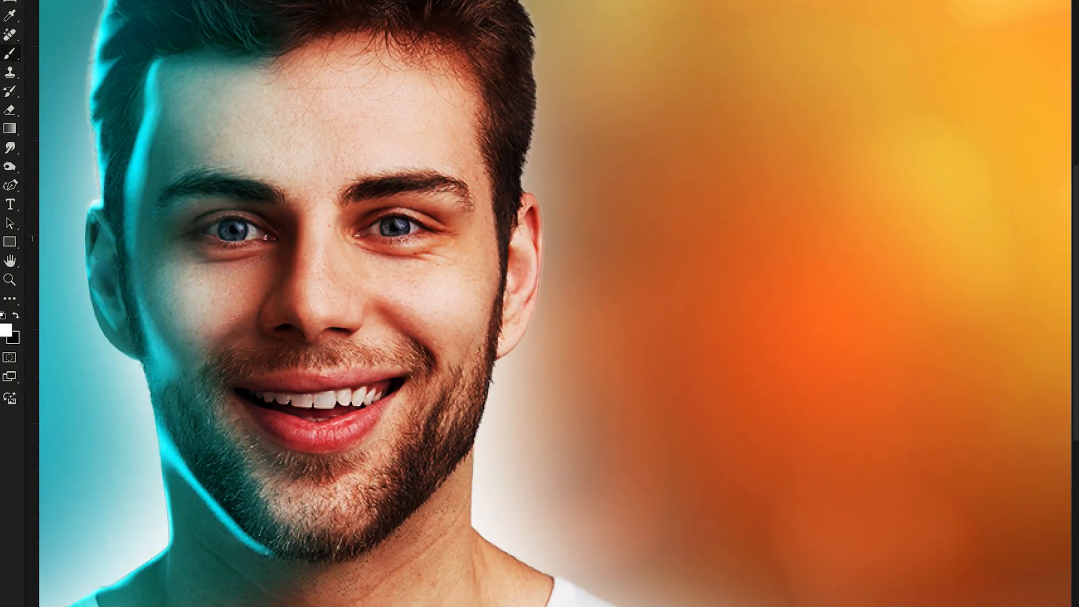
Brush orange light onto the subject's face, hair and jaw facing the orange background, and trim it with black paint.
{"action": "mouse_move", "coordinate": [427, 62]}
{"action": "left_mouse_down"}
{"action": "mouse_move", "coordinate": [458, 120]}
{"action": "mouse_move", "coordinate": [458, 422]}
{"action": "mouse_move", "coordinate": [488, 506]}
{"action": "left_mouse_up"}
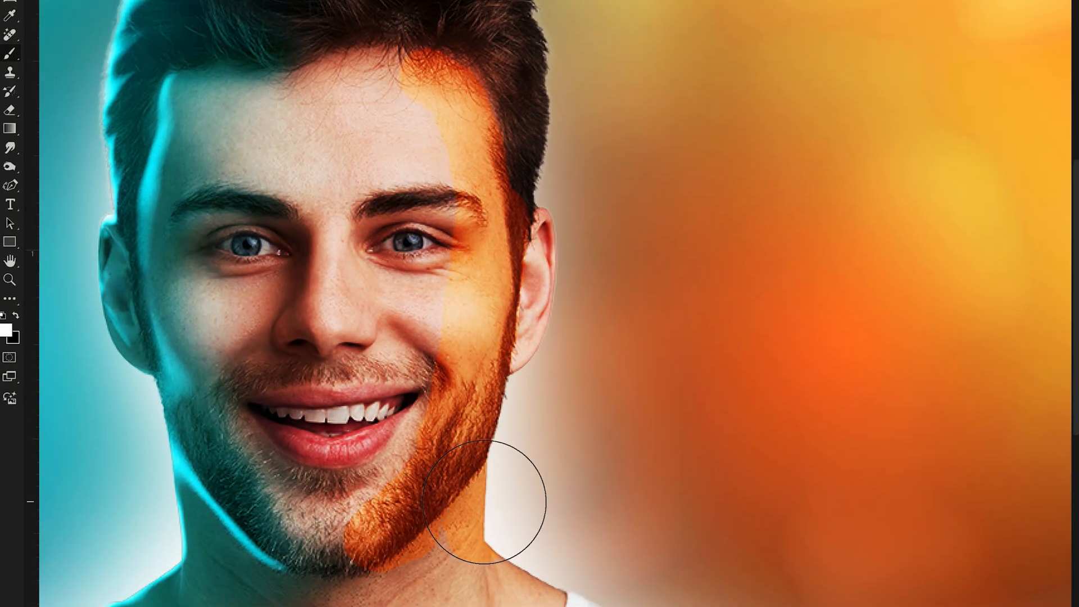
{"action": "scroll", "coordinate": [589, 109], "scroll_direction": "up", "scroll_amount": 3}
{"action": "left_click_drag", "start_coordinate": [478, 62], "coordinate": [522, 213]}
{"action": "scroll", "coordinate": [622, 441], "scroll_direction": "down", "scroll_amount": 3}
{"action": "left_click_drag", "start_coordinate": [522, 253], "coordinate": [460, 315]}
{"action": "scroll", "coordinate": [531, 366], "scroll_direction": "down", "scroll_amount": 5}
{"action": "key", "text": "x"}
{"action": "mouse_move", "coordinate": [400, 134]}
{"action": "left_mouse_down"}
{"action": "mouse_move", "coordinate": [378, 366]}
{"action": "mouse_move", "coordinate": [674, 480]}
{"action": "left_mouse_up"}
Refine the brighter orange light on the forehead edge and hair, and paint it onto the ear with a smaller brush.
{"action": "scroll", "coordinate": [421, 23], "scroll_direction": "up", "scroll_amount": 5}
{"action": "mouse_move", "coordinate": [422, 169]}
{"action": "left_mouse_down"}
{"action": "mouse_move", "coordinate": [400, 58]}
{"action": "mouse_move", "coordinate": [431, 55]}
{"action": "left_mouse_up"}
{"action": "scroll", "coordinate": [431, 84], "scroll_direction": "up", "scroll_amount": 4}
{"action": "mouse_move", "coordinate": [487, 214]}
{"action": "left_mouse_down"}
{"action": "mouse_move", "coordinate": [469, 483]}
{"action": "mouse_move", "coordinate": [447, 151]}
{"action": "left_mouse_up"}
{"action": "key", "text": "bracketleft"}
{"action": "key", "text": "bracketleft"}
{"action": "key", "text": "bracketleft"}
{"action": "key", "text": "bracketleft"}
{"action": "mouse_move", "coordinate": [529, 339]}
{"action": "left_mouse_down"}
{"action": "mouse_move", "coordinate": [544, 373]}
{"action": "mouse_move", "coordinate": [522, 410]}
{"action": "left_mouse_up"}
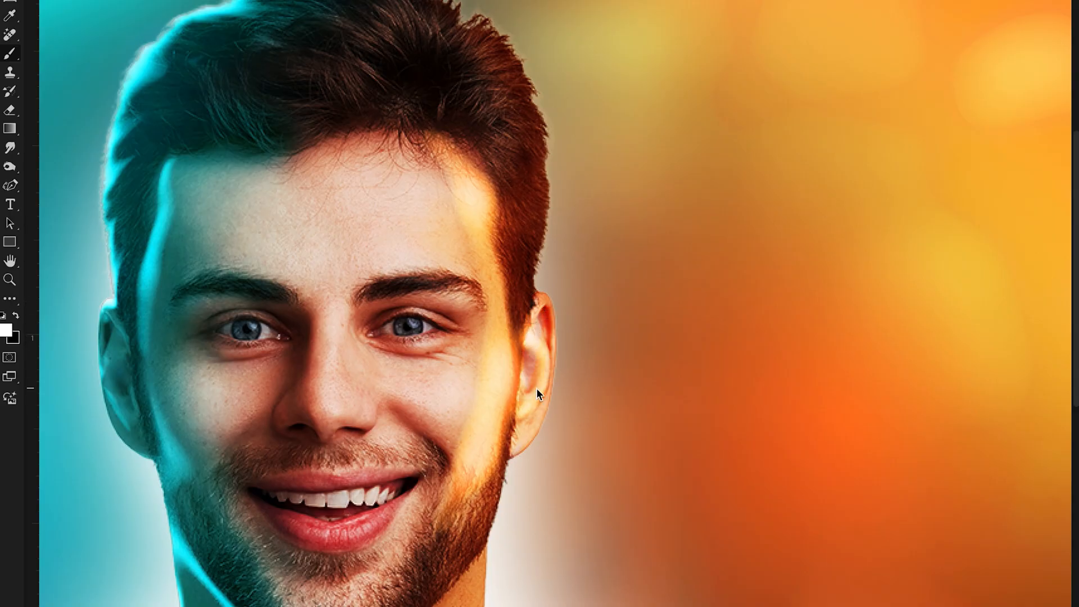
Paint a thin orange rim highlight along the jawline, and blend it with the Smudge tool and soft black brush strokes.
{"action": "scroll", "coordinate": [539, 393], "scroll_direction": "down", "scroll_amount": 3}
{"action": "mouse_move", "coordinate": [403, 469]}
{"action": "left_mouse_down"}
{"action": "mouse_move", "coordinate": [494, 339]}
{"action": "mouse_move", "coordinate": [428, 453]}
{"action": "mouse_move", "coordinate": [528, 397]}
{"action": "left_mouse_up"}
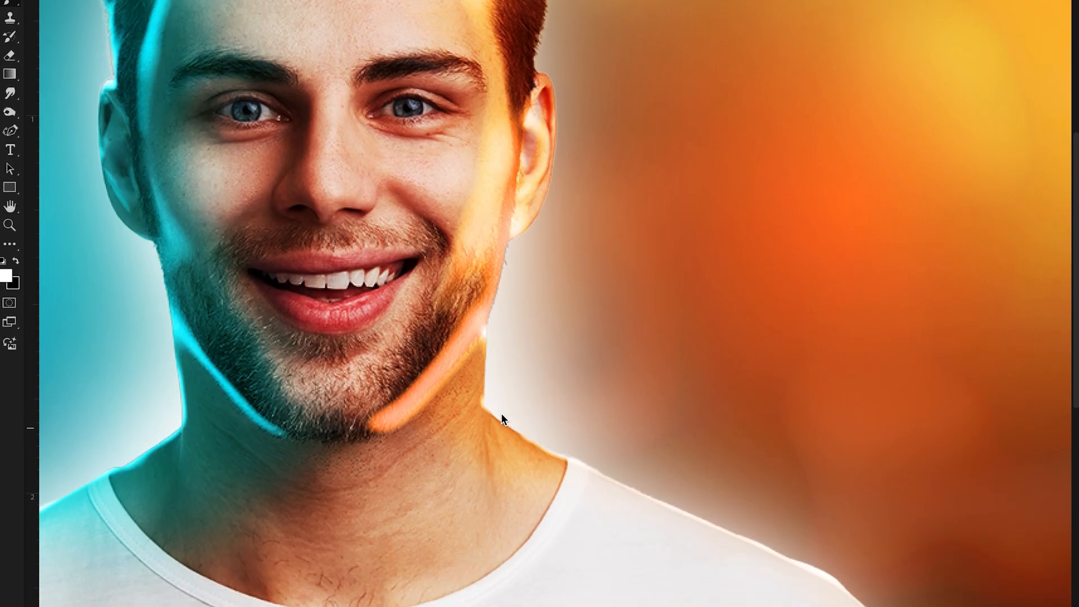
{"action": "scroll", "coordinate": [543, 332], "scroll_direction": "up", "scroll_amount": 2}
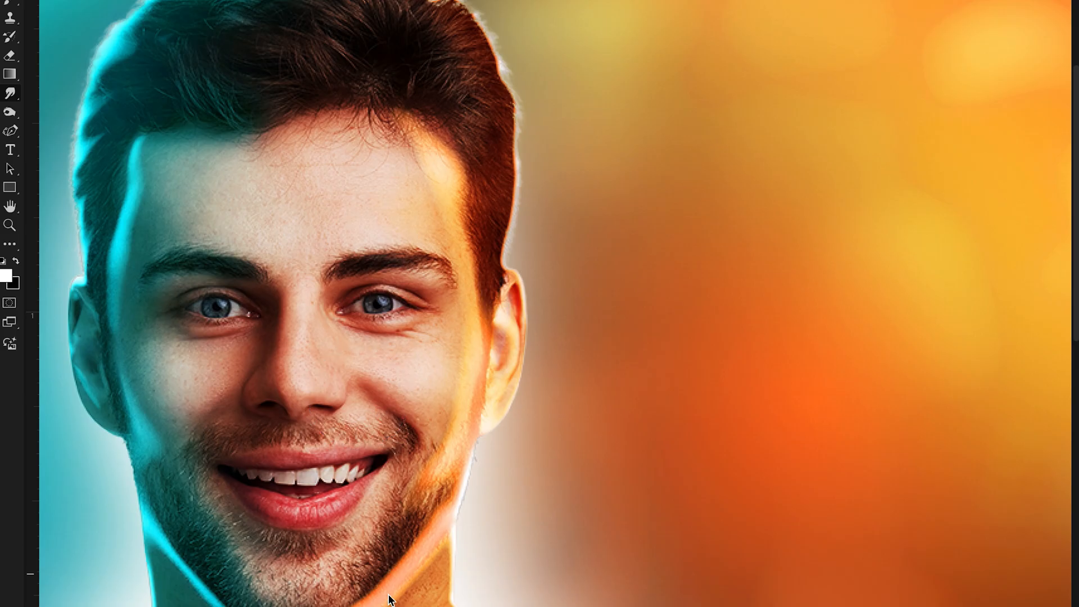
{"action": "scroll", "coordinate": [389, 590], "scroll_direction": "down", "scroll_amount": 4}
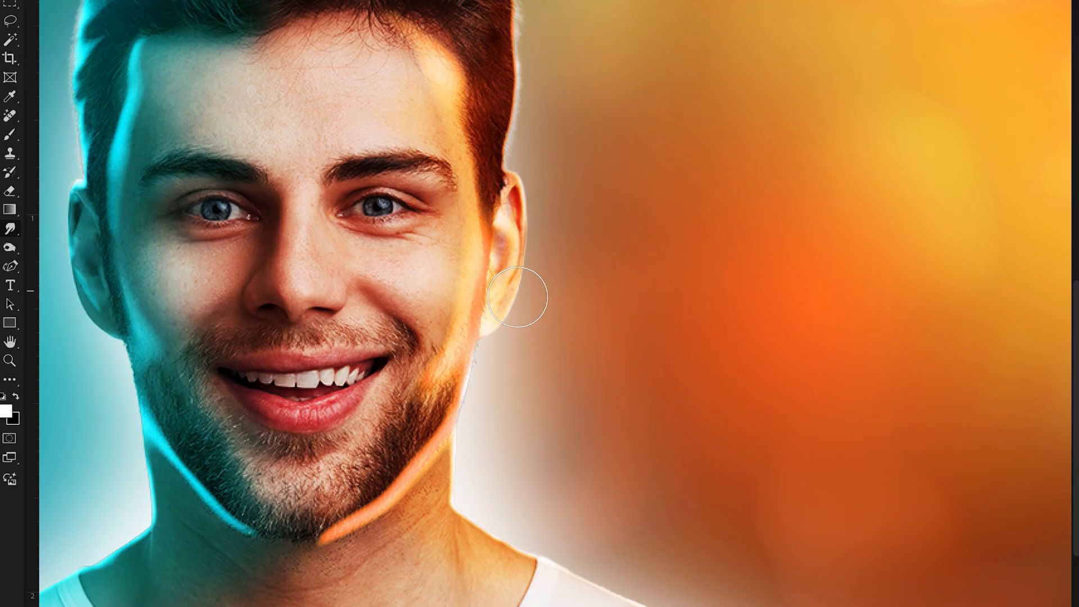
{"action": "left_click_drag", "start_coordinate": [425, 373], "coordinate": [441, 321]}
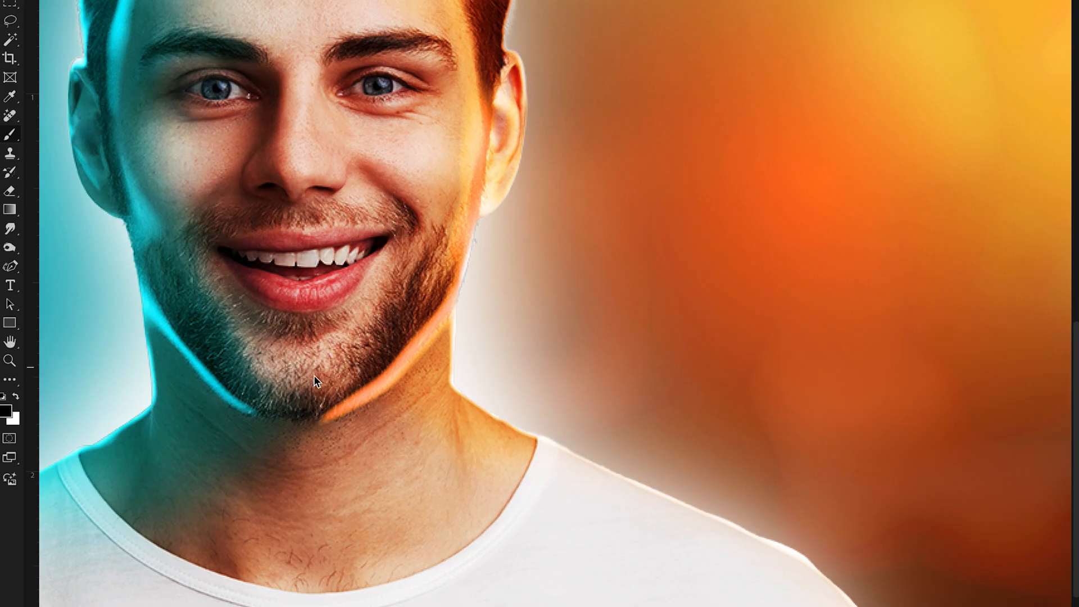
{"action": "mouse_move", "coordinate": [348, 388]}
{"action": "left_mouse_down"}
{"action": "mouse_move", "coordinate": [360, 397]}
{"action": "mouse_move", "coordinate": [428, 285]}
{"action": "left_mouse_up"}
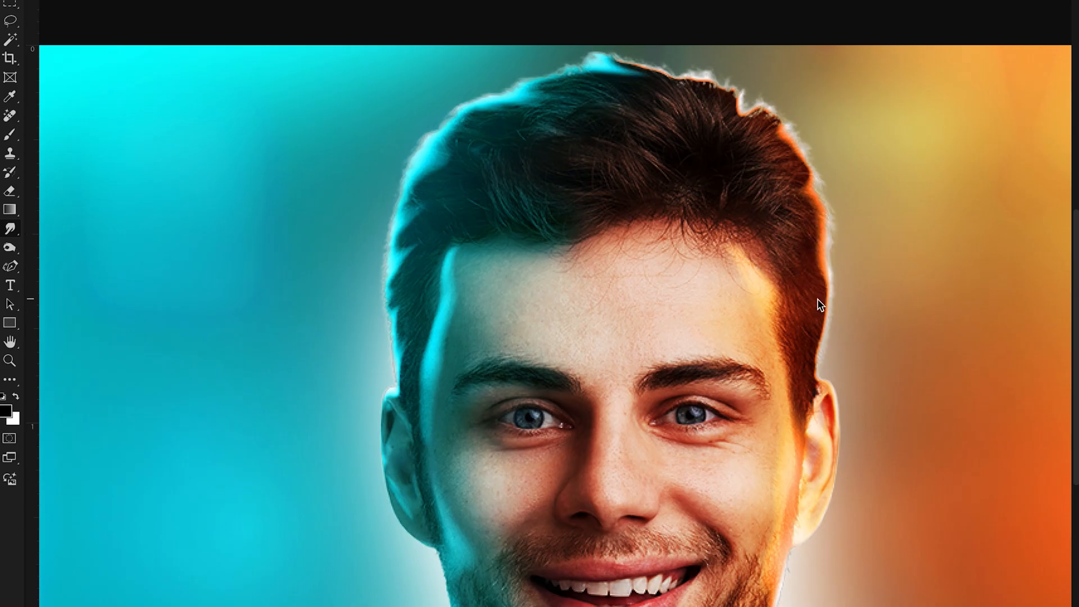
Smudge the orange rim light into the hair edge and touch up that side of the head with a large soft brush.
{"action": "mouse_move", "coordinate": [751, 137]}
{"action": "left_mouse_down"}
{"action": "mouse_move", "coordinate": [712, 96]}
{"action": "mouse_move", "coordinate": [727, 101]}
{"action": "left_mouse_up"}
{"action": "left_click_drag", "start_coordinate": [921, 343], "coordinate": [877, 289]}
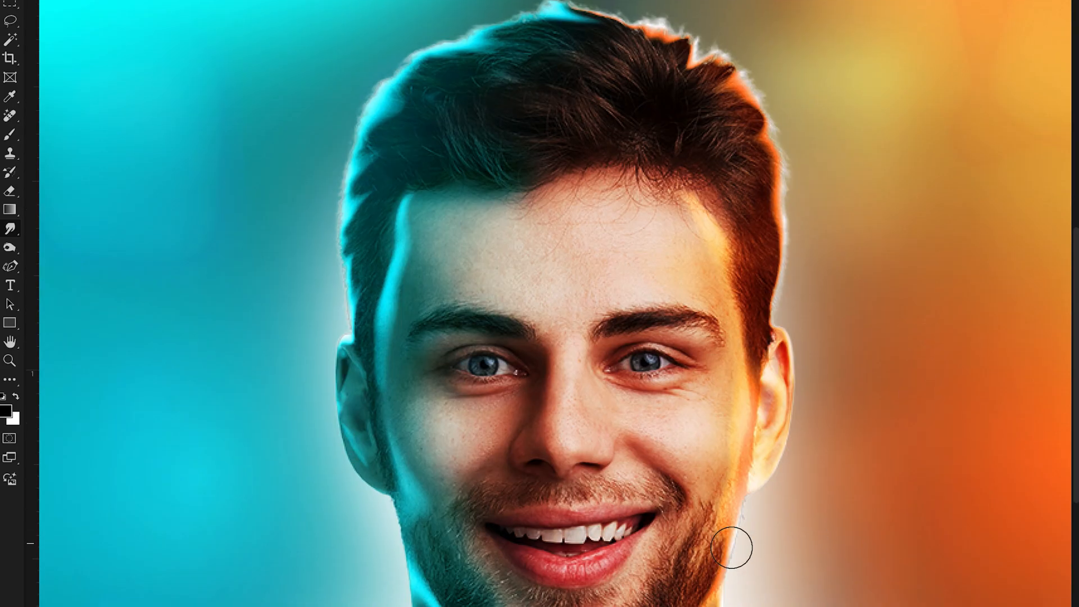
{"action": "key", "text": "b"}
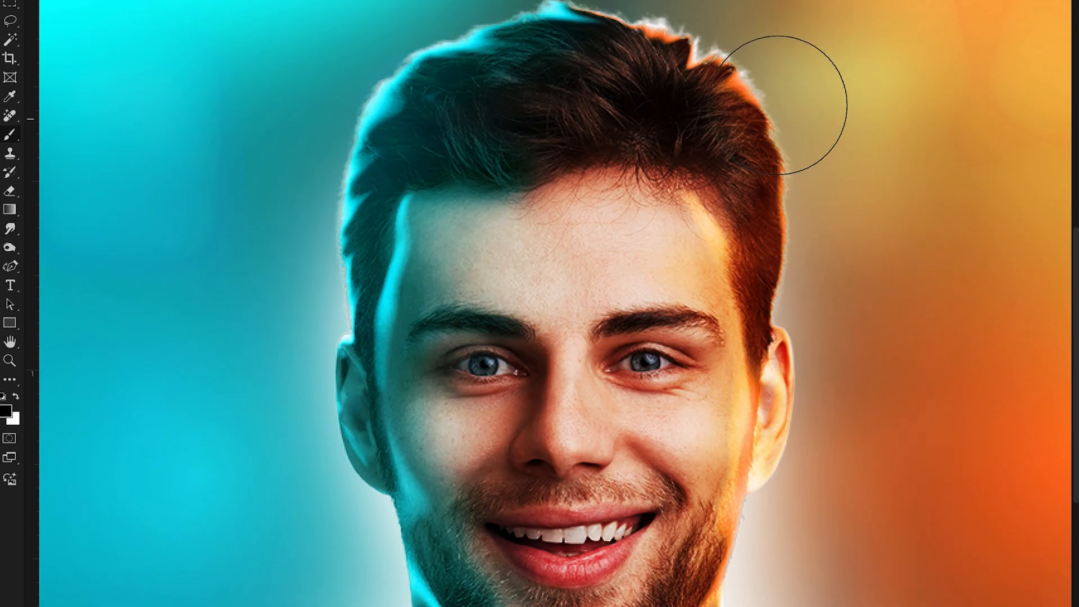
{"action": "key", "text": "ctrl+minus"}
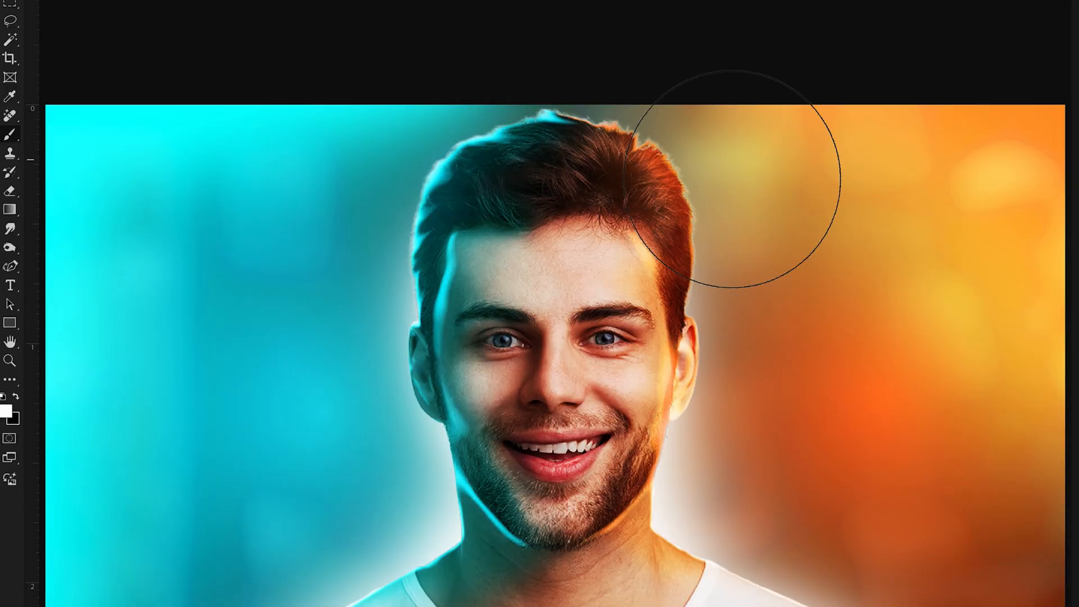
{"action": "key", "text": "x"}
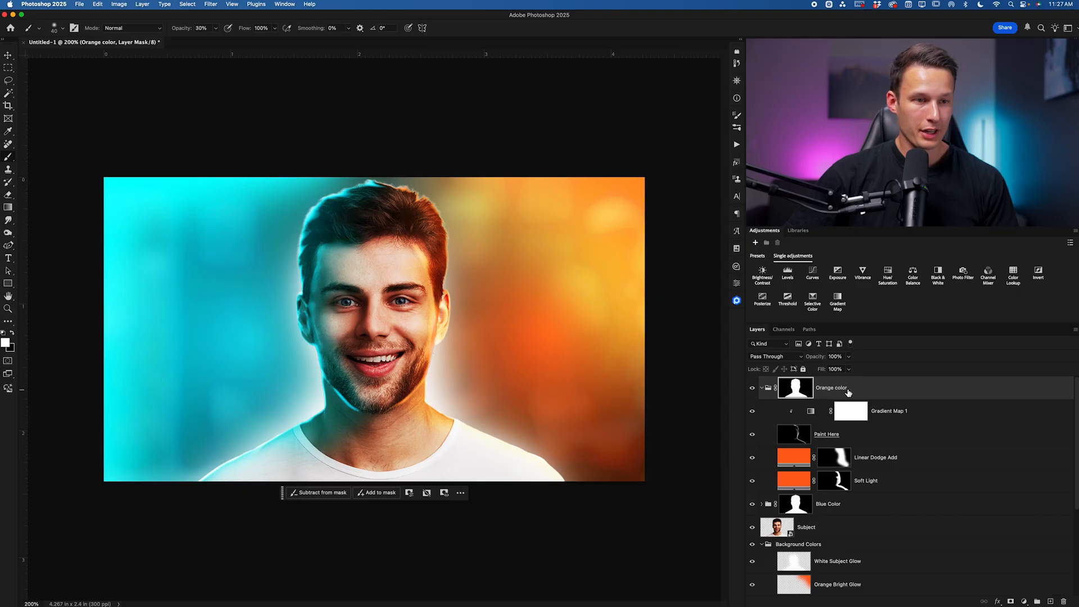
Collapse the Orange color group and select the Blue Color group below it.
{"action": "left_click", "coordinate": [762, 388]}
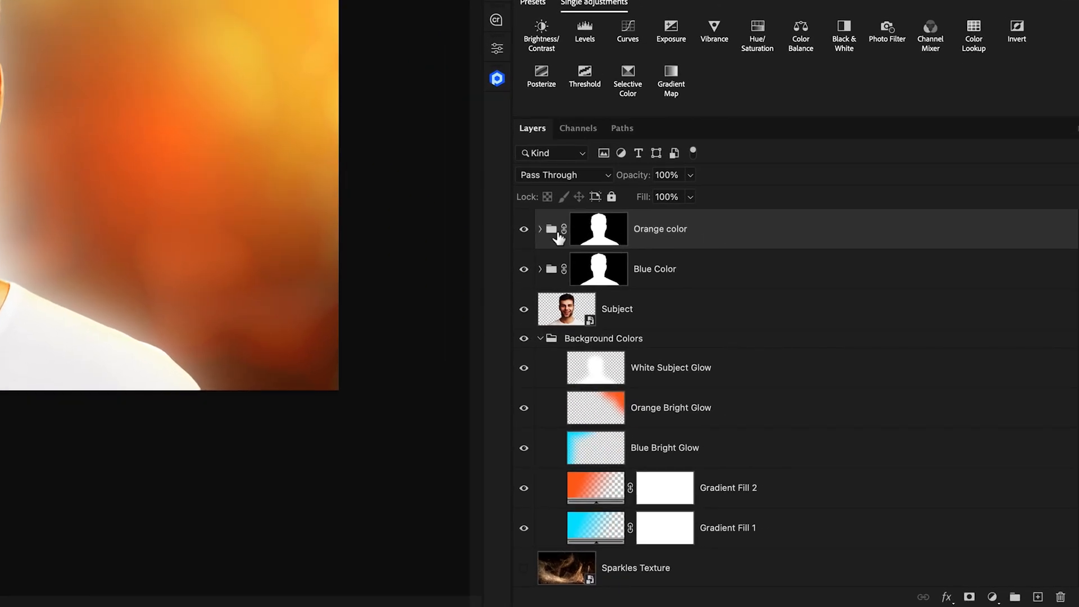
{"action": "left_click", "coordinate": [714, 272]}
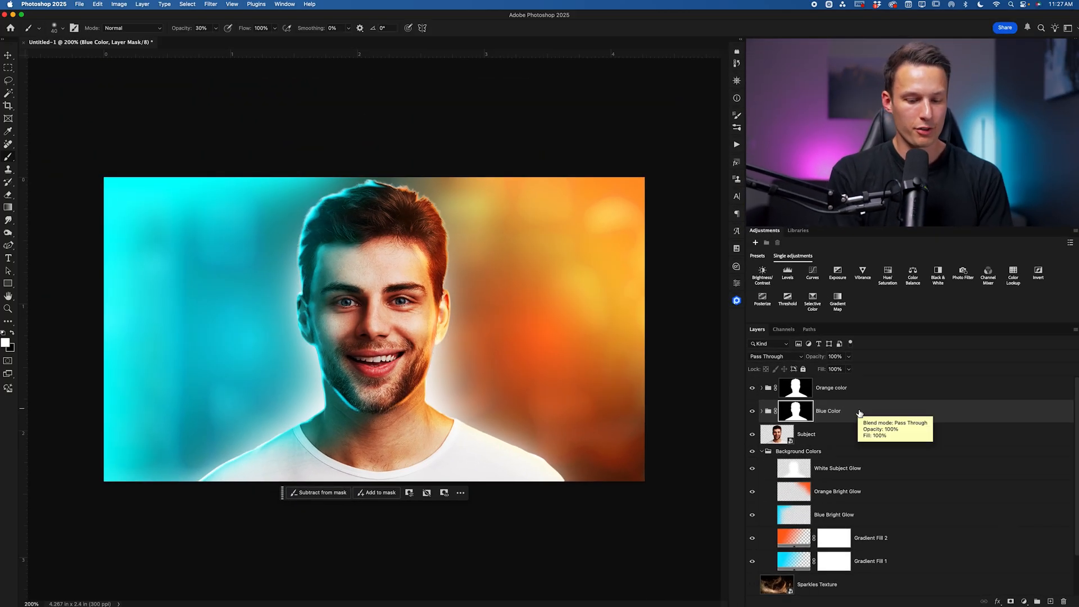
{"action": "key", "text": "super+minus"}
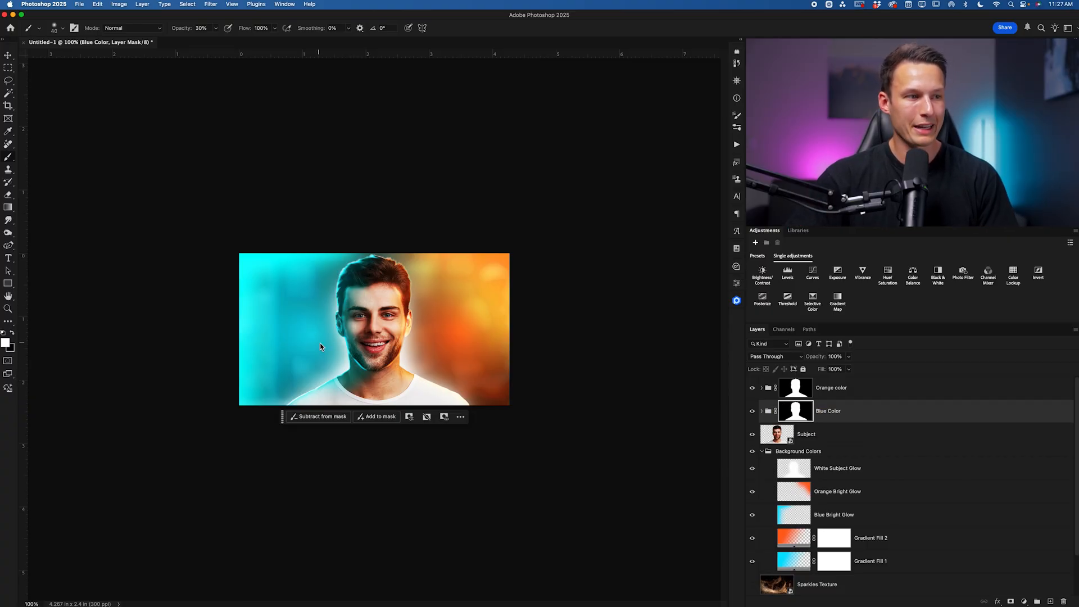
Set the Gradient Fill 2 and Gradient Fill 1 layers in the Background Colors group to Linear Dodge (Add).
{"action": "left_click", "coordinate": [762, 451]}
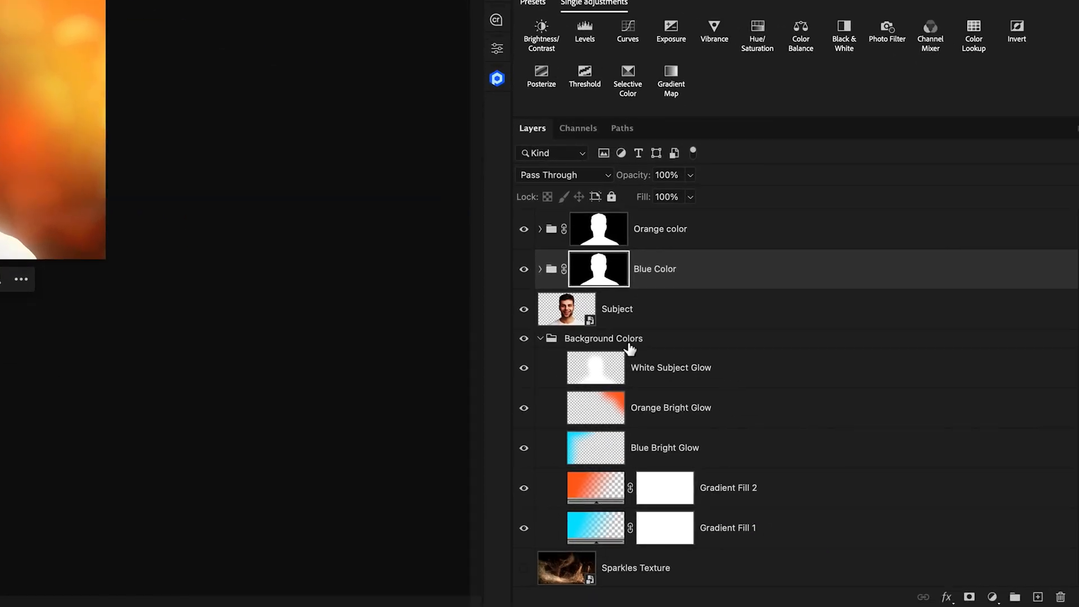
{"action": "left_click", "coordinate": [566, 340]}
{"action": "left_click", "coordinate": [604, 493]}
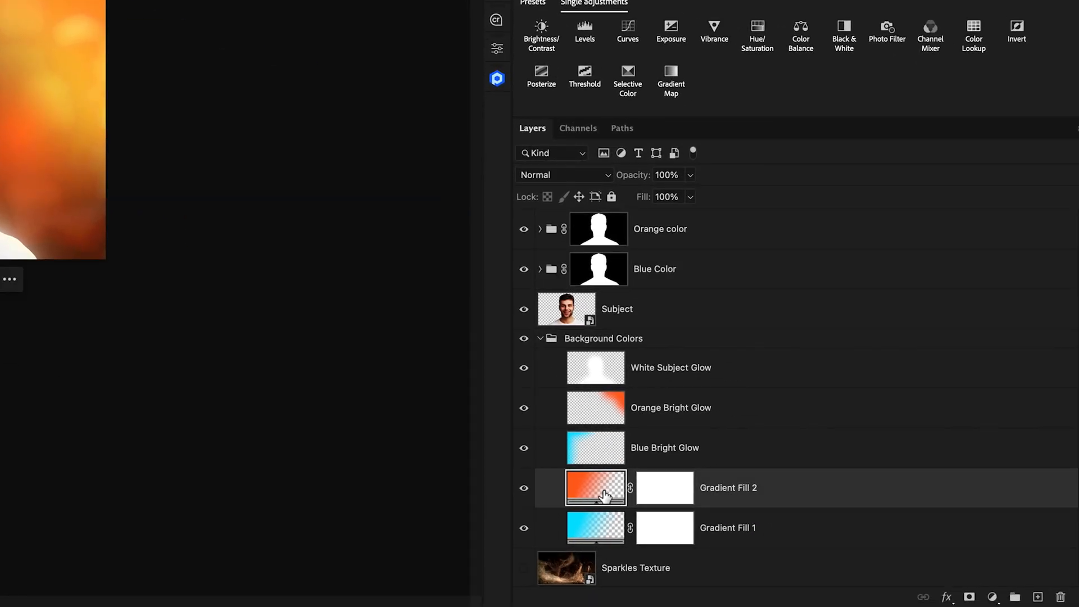
{"action": "left_click", "coordinate": [555, 177]}
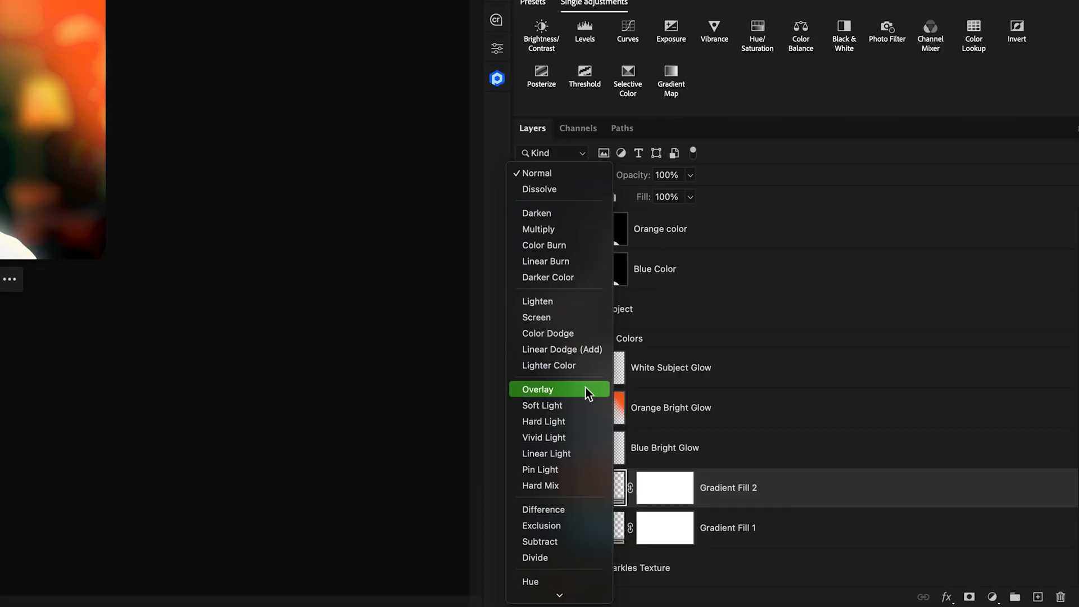
{"action": "left_click", "coordinate": [582, 349]}
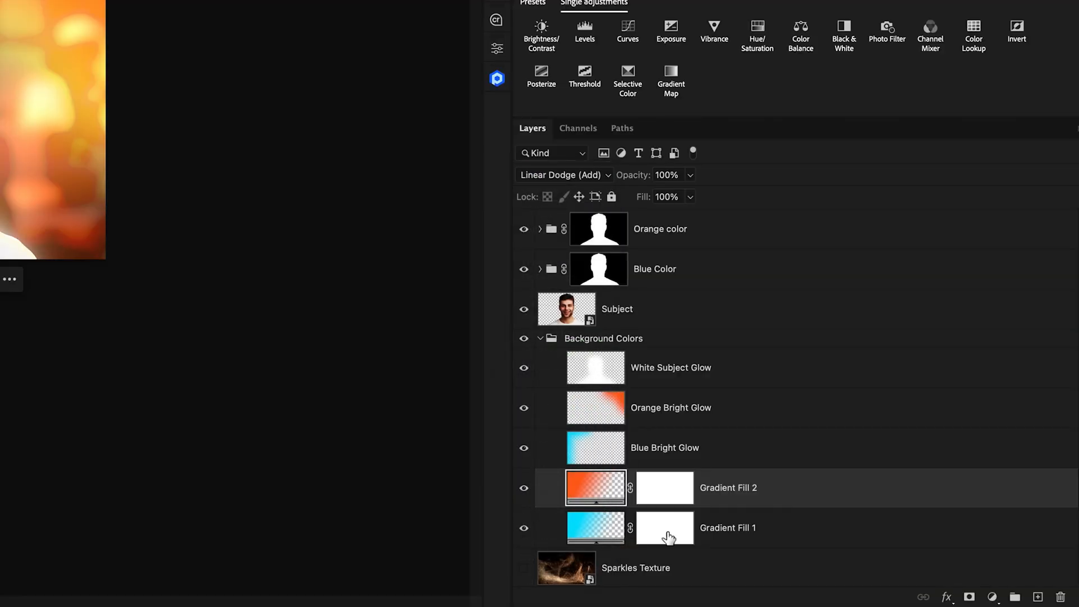
{"action": "left_click", "coordinate": [728, 527]}
{"action": "left_click", "coordinate": [565, 175]}
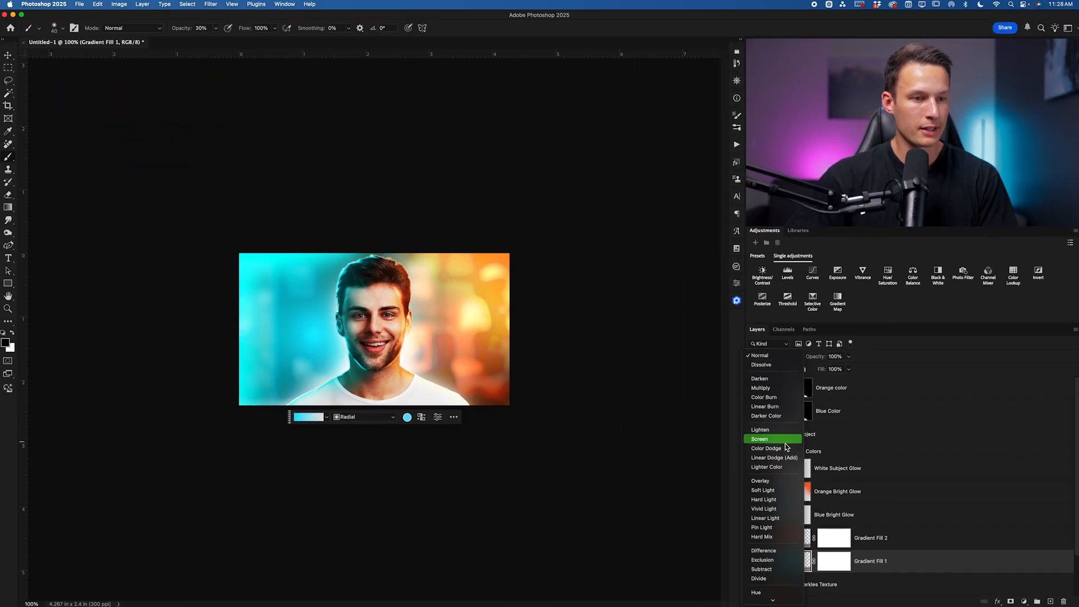
{"action": "left_click", "coordinate": [775, 458]}
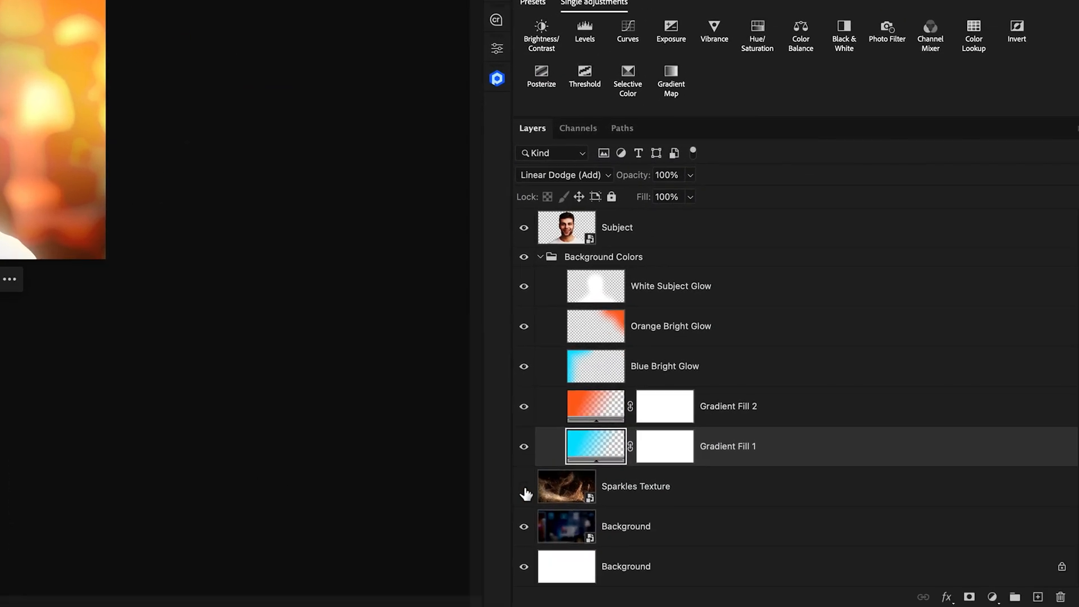
Show the Sparkles Texture layer and set its blend mode to Screen, collapsing the Background Colors group.
{"action": "left_click", "coordinate": [524, 488]}
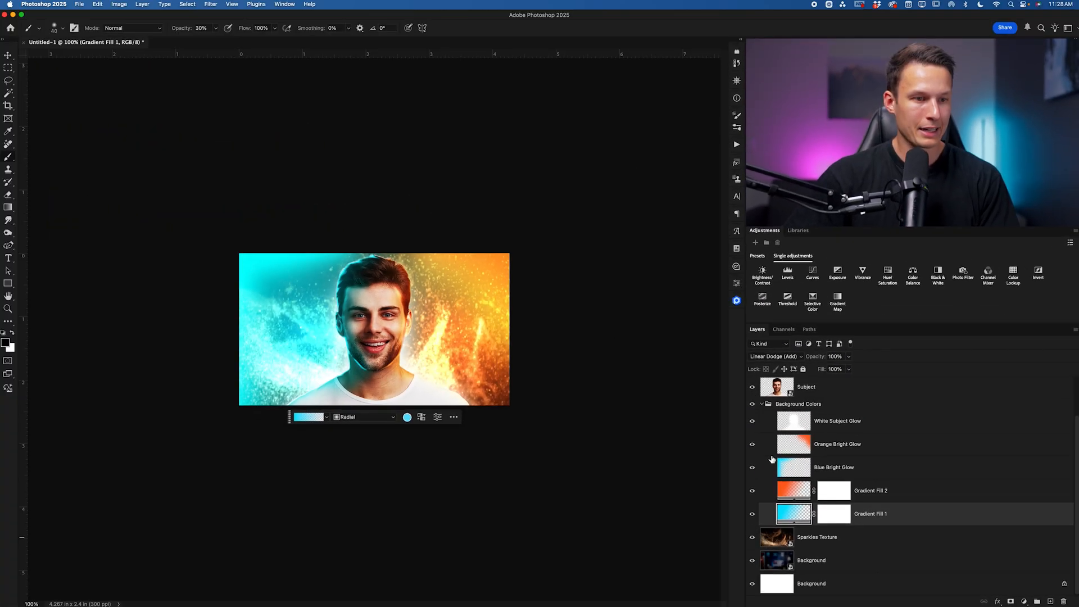
{"action": "left_click", "coordinate": [763, 404]}
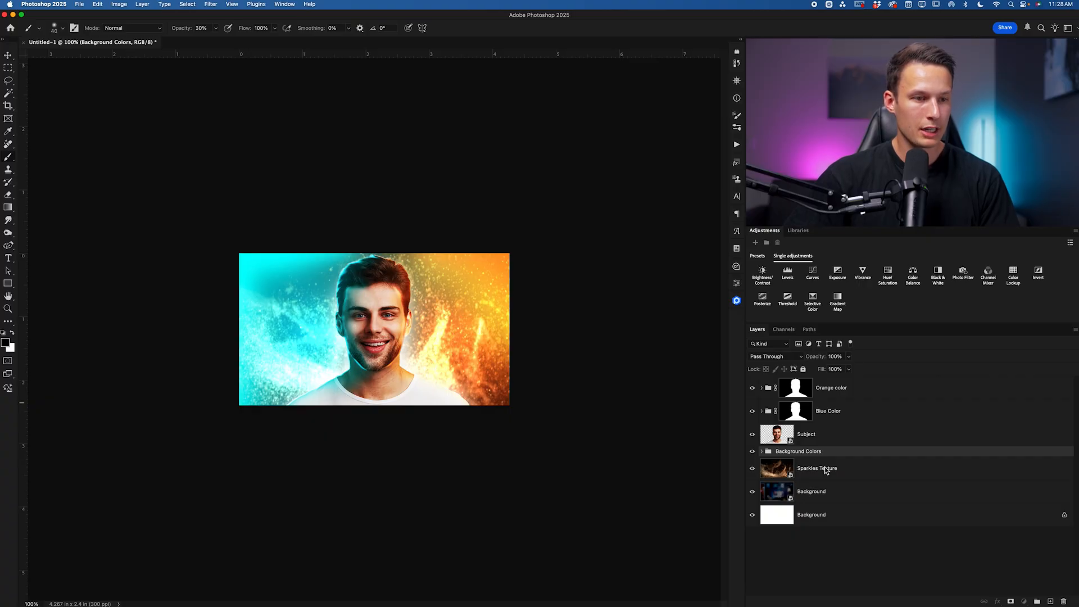
{"action": "left_click", "coordinate": [829, 470]}
{"action": "left_click", "coordinate": [774, 356]}
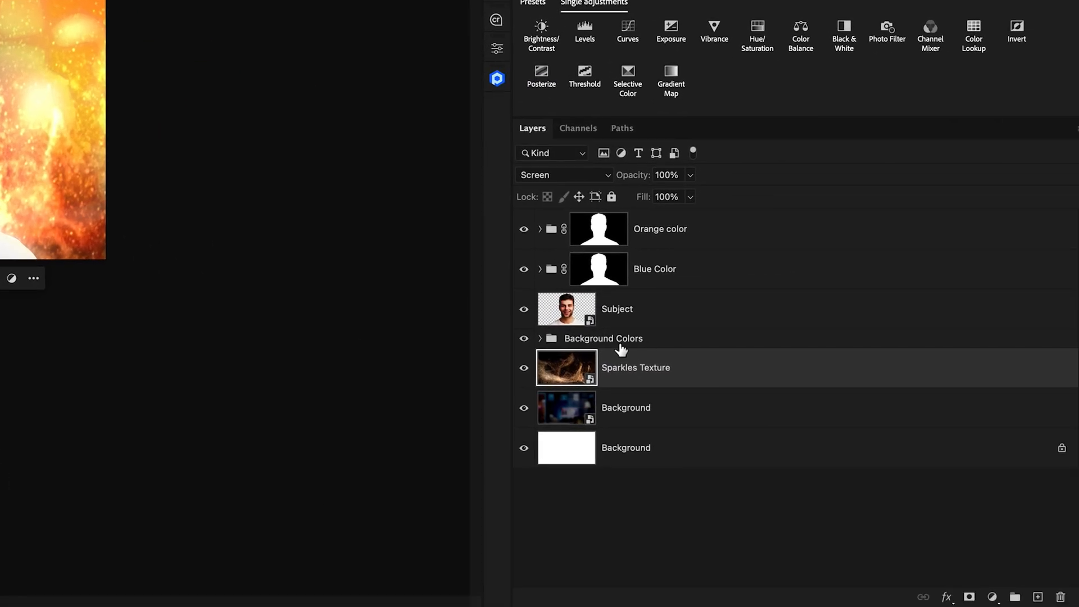
Move the Sparkles Texture layer above the Background Colors group and reduce the group's opacity to 86%.
{"action": "left_click_drag", "start_coordinate": [689, 369], "coordinate": [687, 336]}
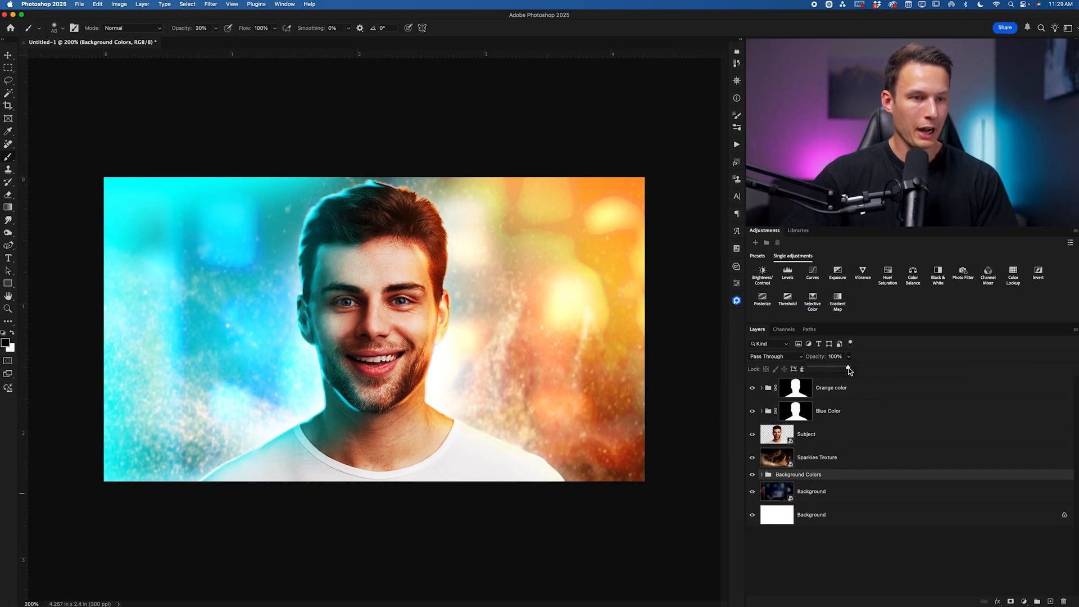
{"action": "left_click_drag", "start_coordinate": [849, 369], "coordinate": [844, 370]}
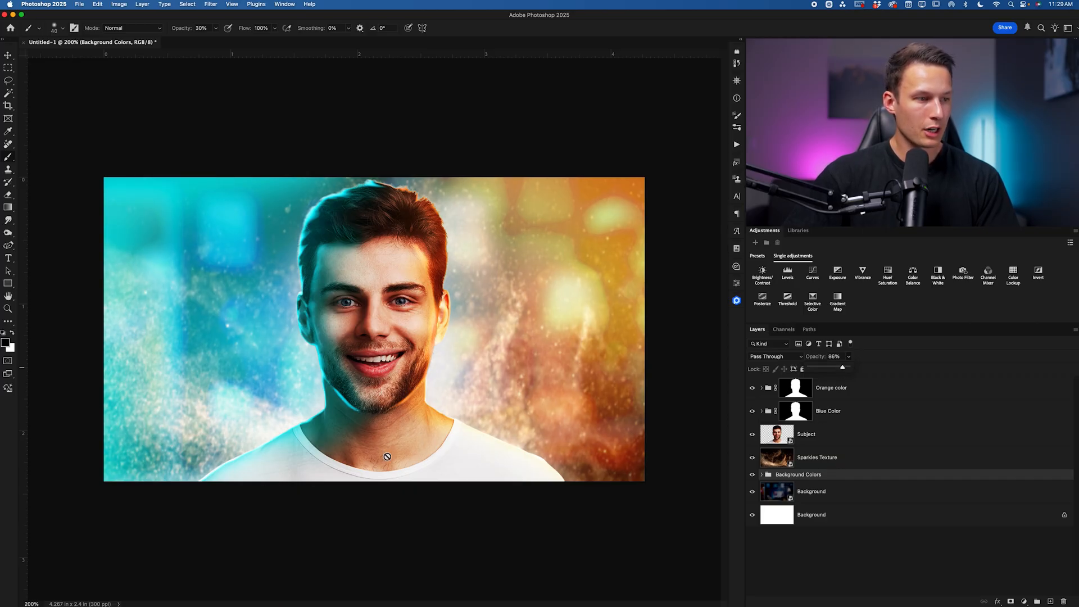
Add an Exposure adjustment layer clipped to the Subject layer and lower its exposure to darken the subject.
{"action": "left_click", "coordinate": [889, 438]}
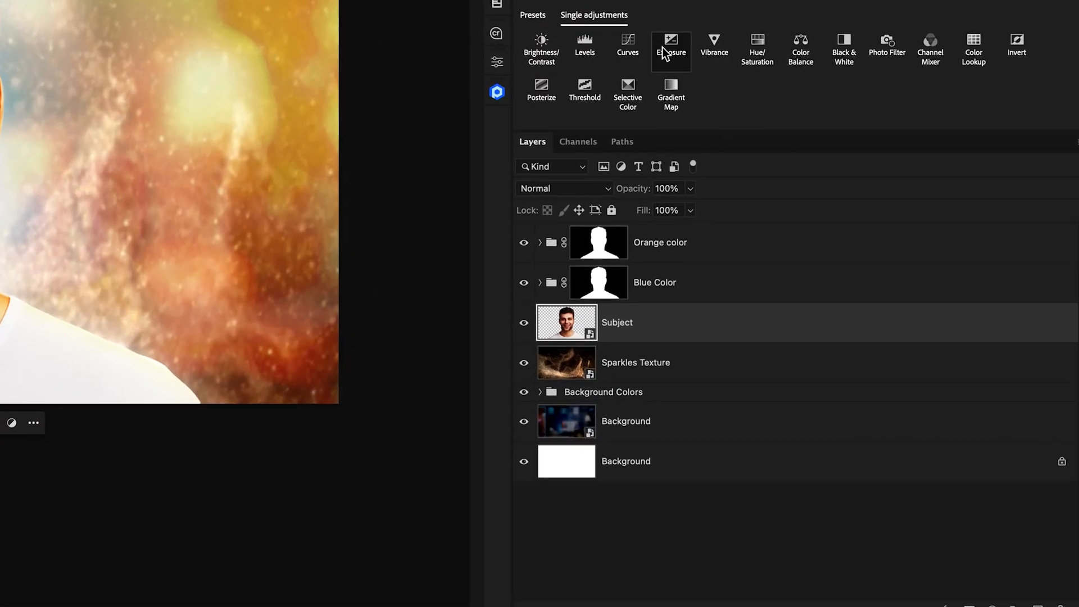
{"action": "left_click", "coordinate": [834, 274]}
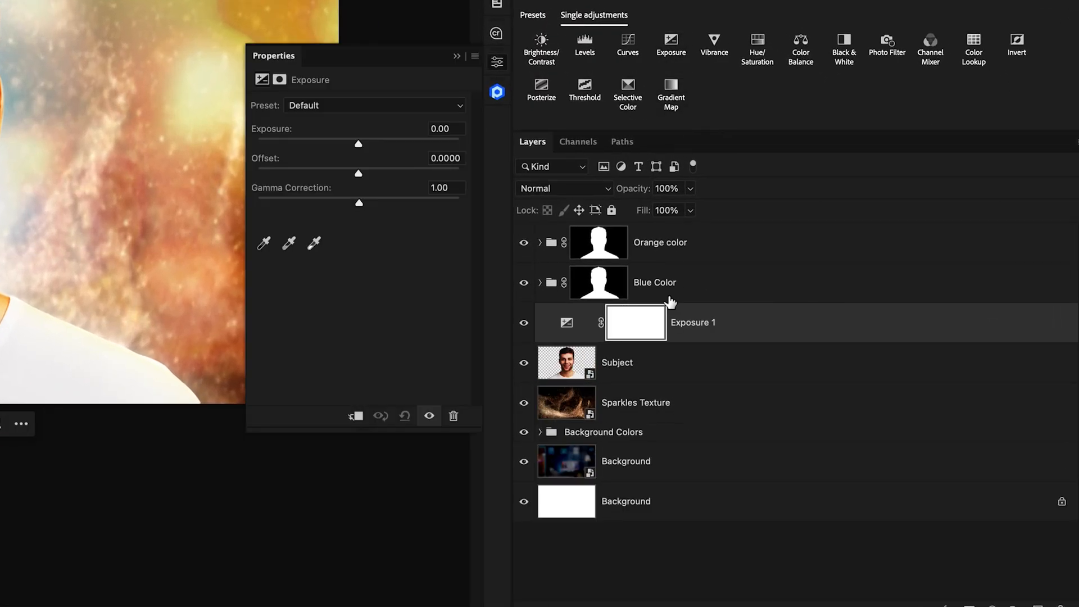
{"action": "left_click", "coordinate": [355, 416]}
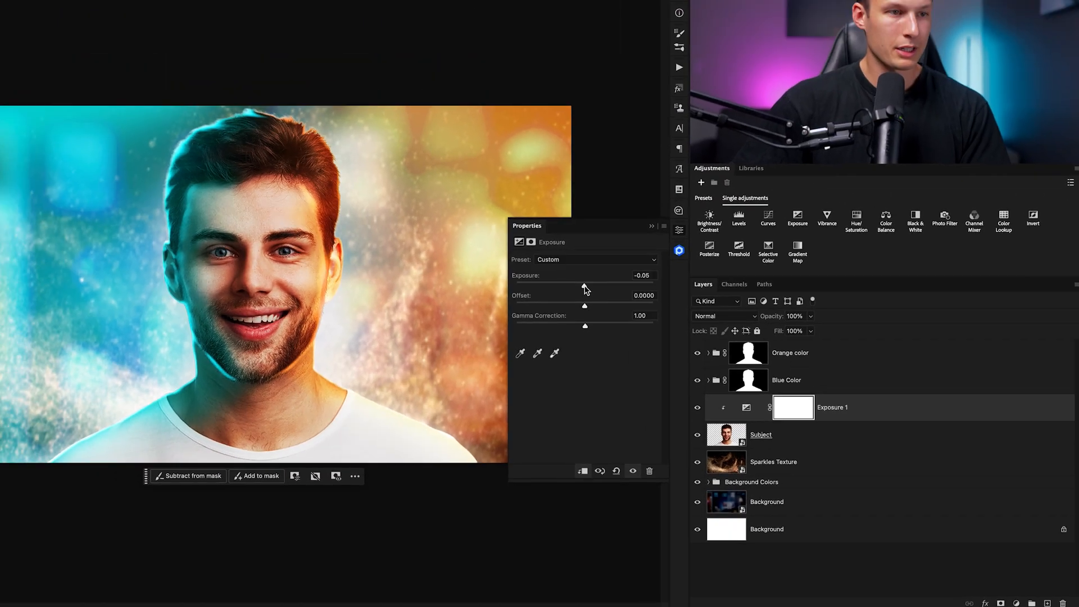
{"action": "left_click_drag", "start_coordinate": [362, 150], "coordinate": [342, 148]}
{"action": "left_click_drag", "start_coordinate": [657, 351], "coordinate": [651, 351]}
Invert the Exposure adjustment's layer mask and paint white with a Soft Round brush across the lower shirt to darken it.
{"action": "left_click", "coordinate": [834, 442]}
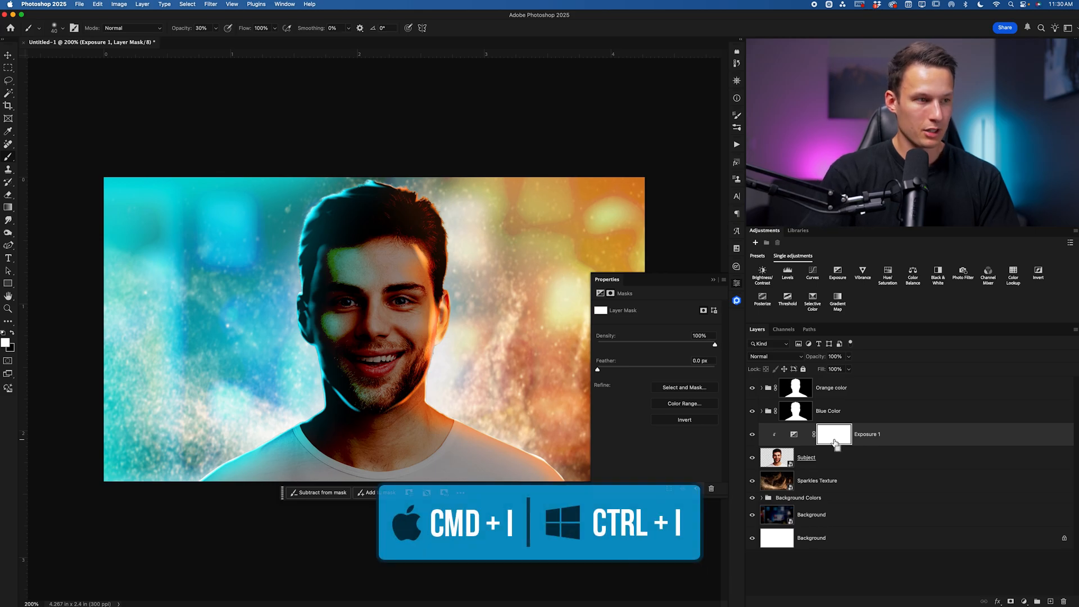
{"action": "key", "text": "super+i"}
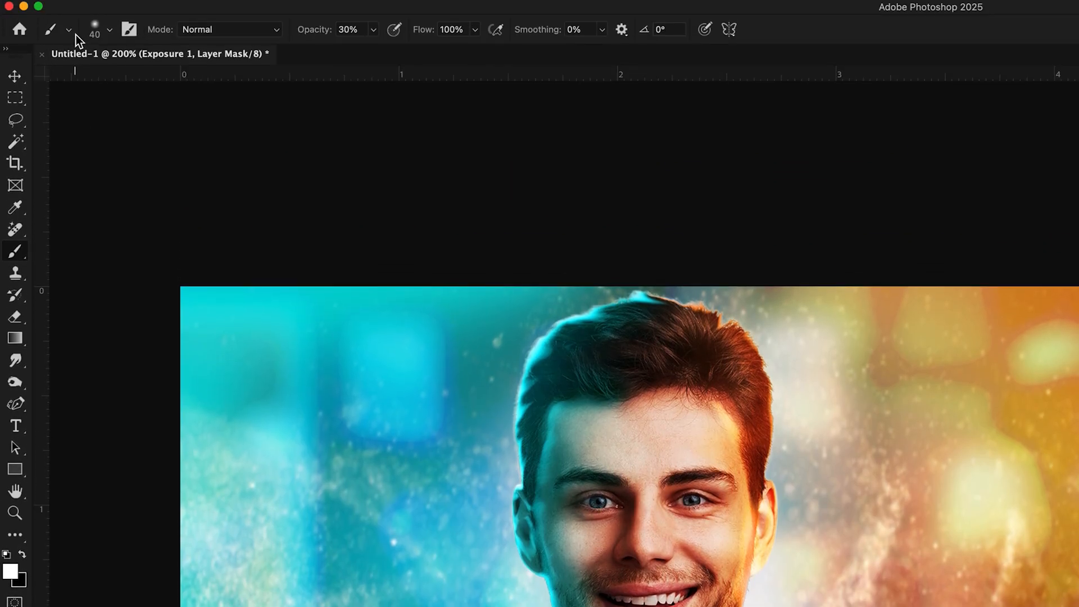
{"action": "left_click", "coordinate": [93, 29]}
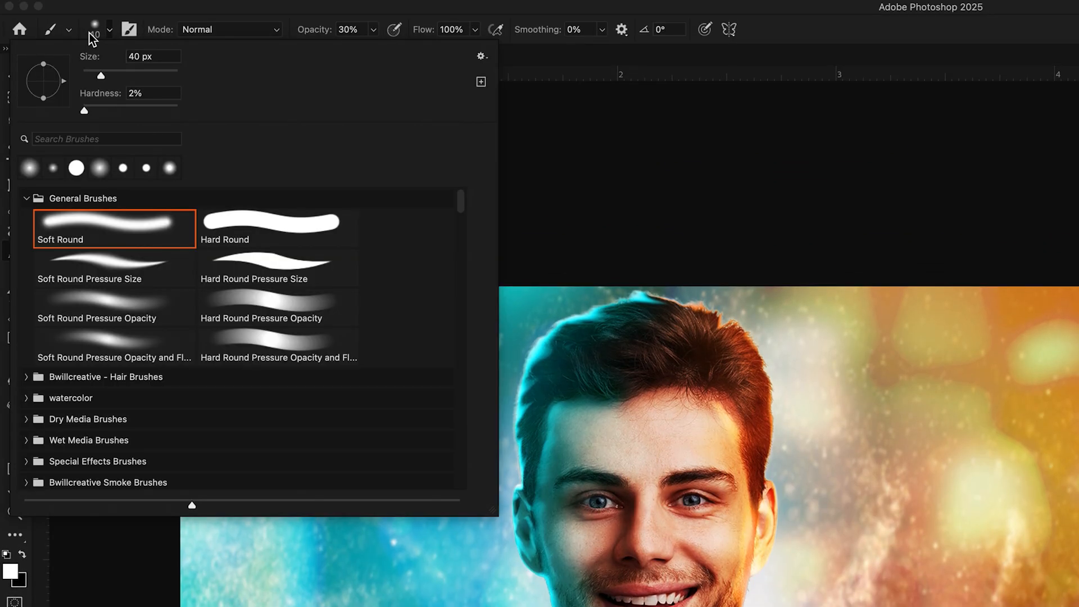
{"action": "left_click", "coordinate": [108, 231]}
{"action": "left_click_drag", "start_coordinate": [368, 31], "coordinate": [423, 49]}
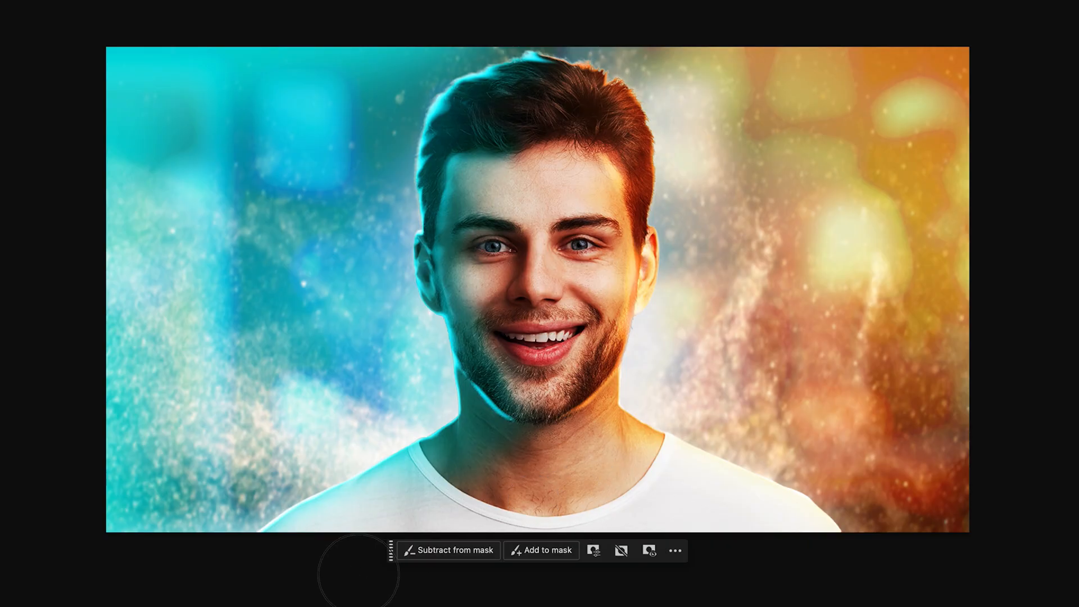
{"action": "left_click_drag", "start_coordinate": [407, 506], "coordinate": [697, 523]}
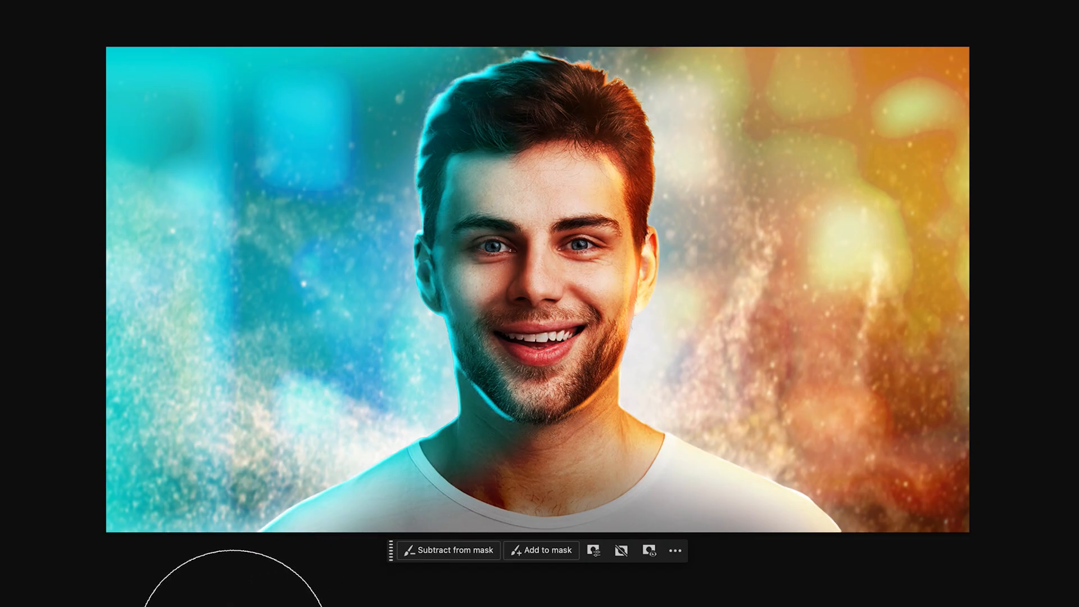